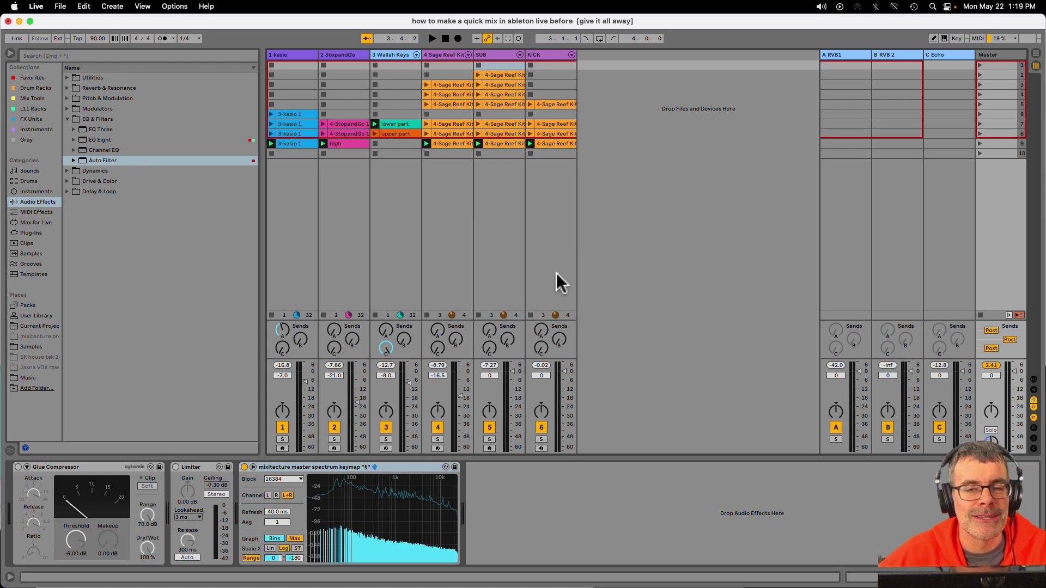
Step: Start playback and mute kasio, StopandGo, Sage Reef Kit and SUB so only KICK sounds
key("space")
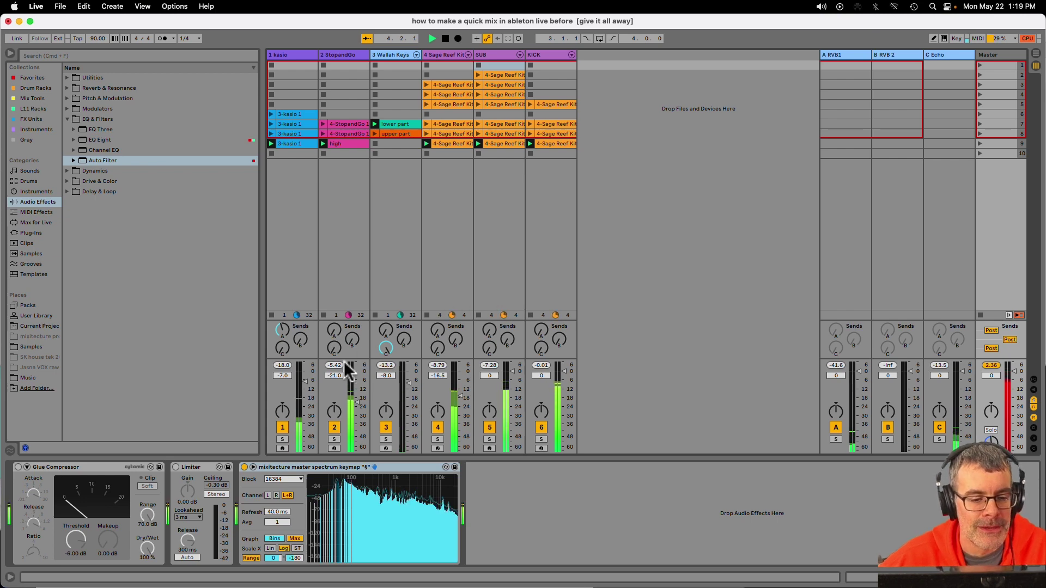
left_click(285, 429)
left_click(335, 428)
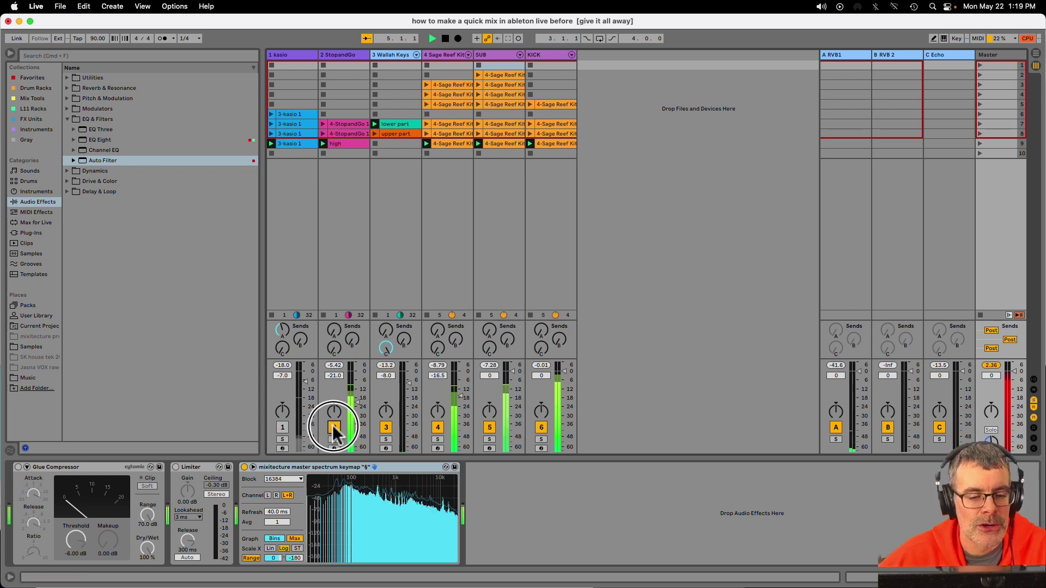
left_click(436, 429)
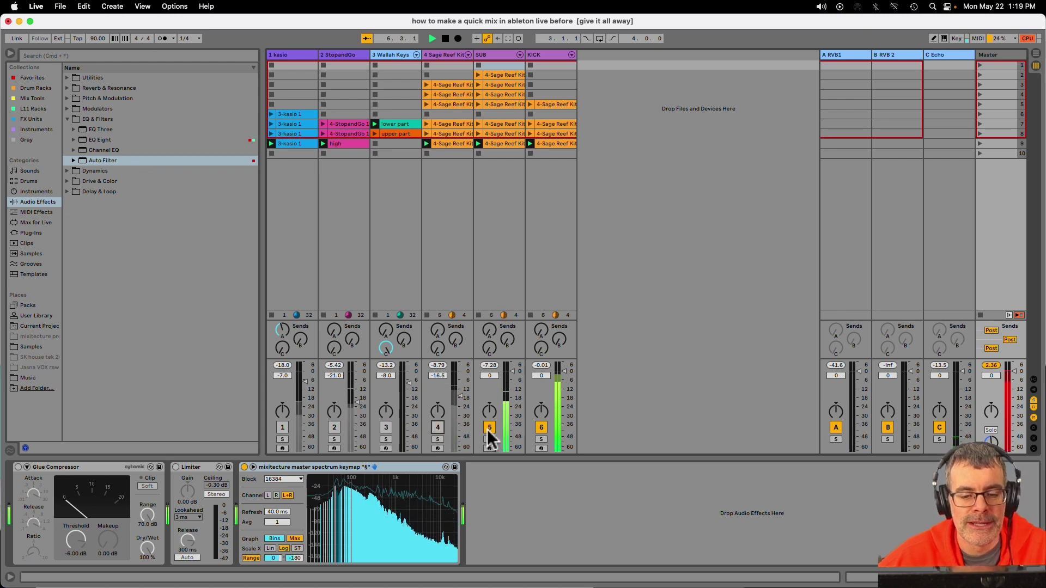
left_click(489, 431)
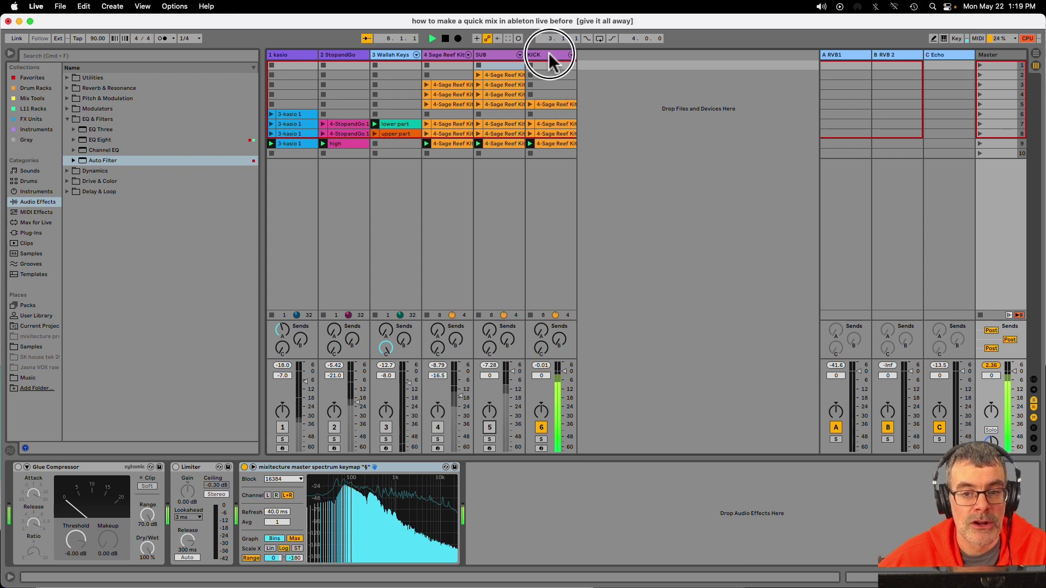
Step: Inspect the KICK, SUB and Sage Reef Kit devices and their row-9 clips
left_click(548, 54)
left_click(439, 54)
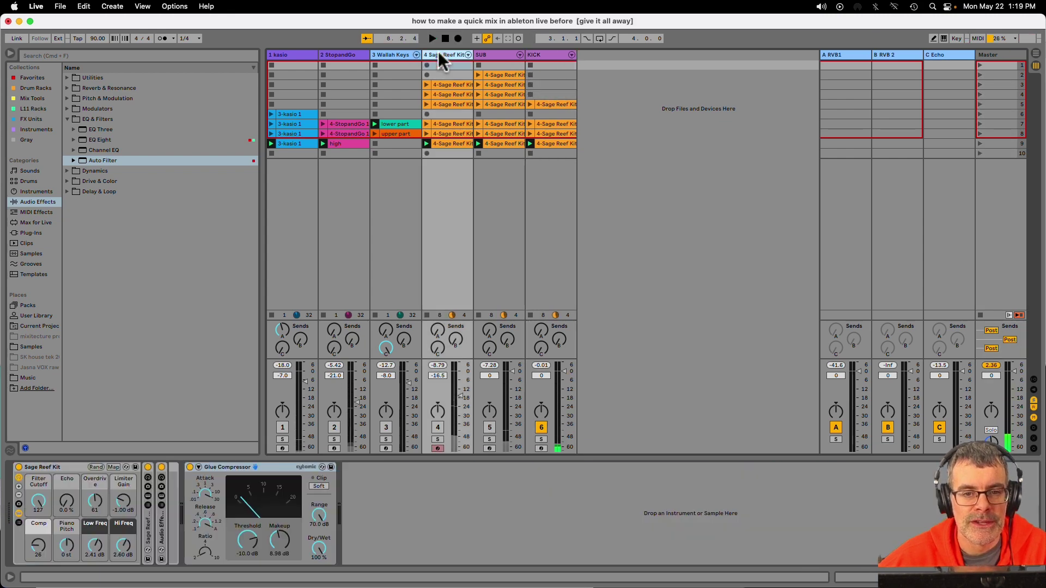
left_click(451, 144)
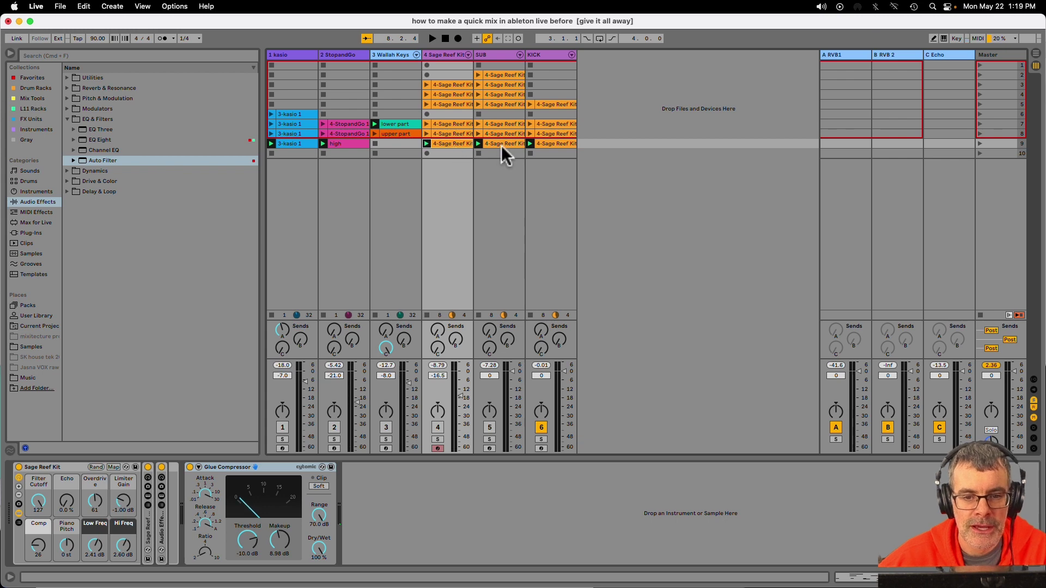
left_click(500, 144)
left_click(544, 143)
left_click(456, 144)
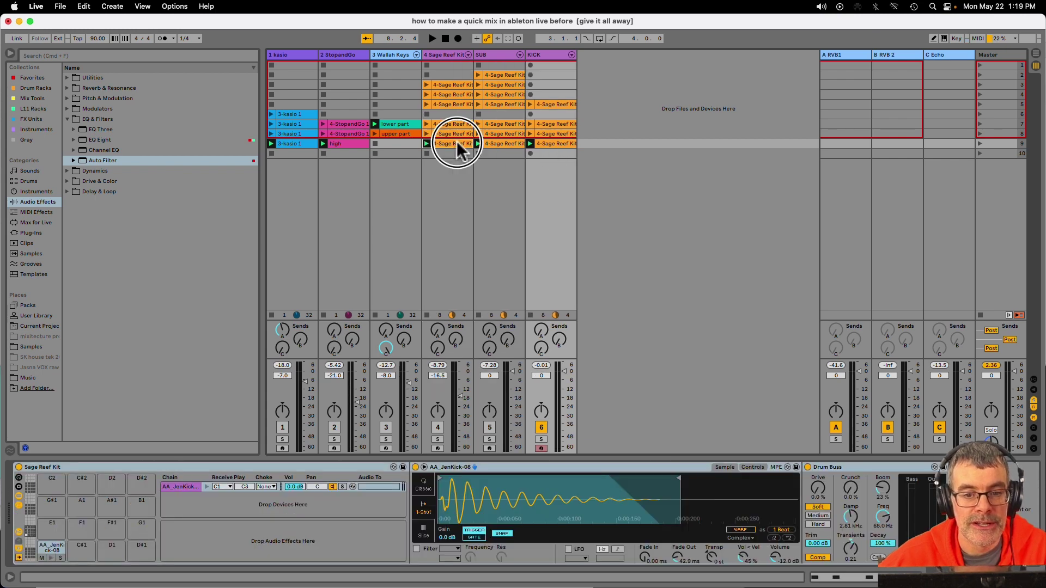
left_click(446, 55)
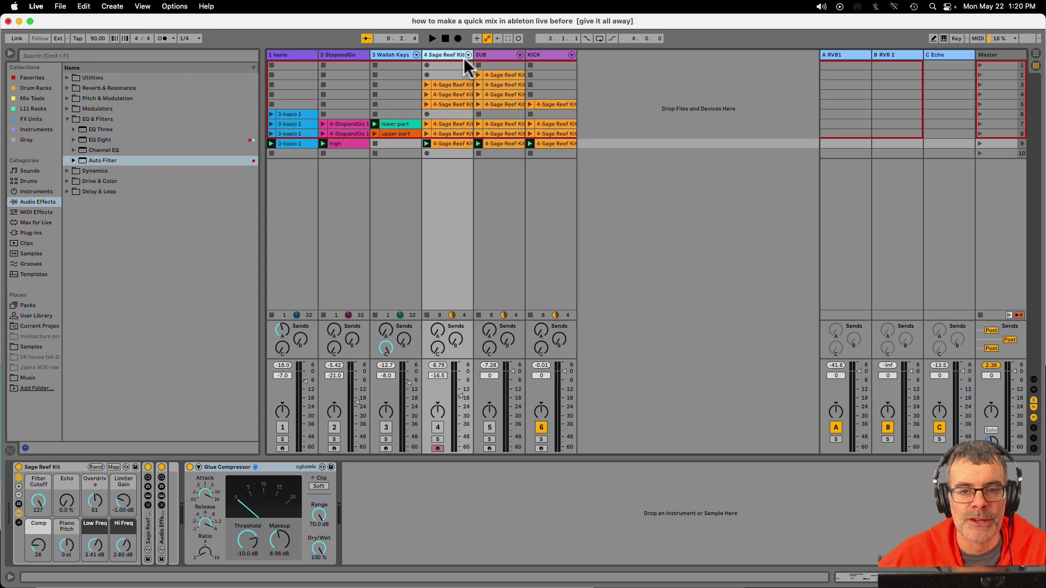
Step: Unfold the Sage Reef Kit group and check the Bucket Snare track's options without changes
left_click(466, 57)
left_click(522, 64)
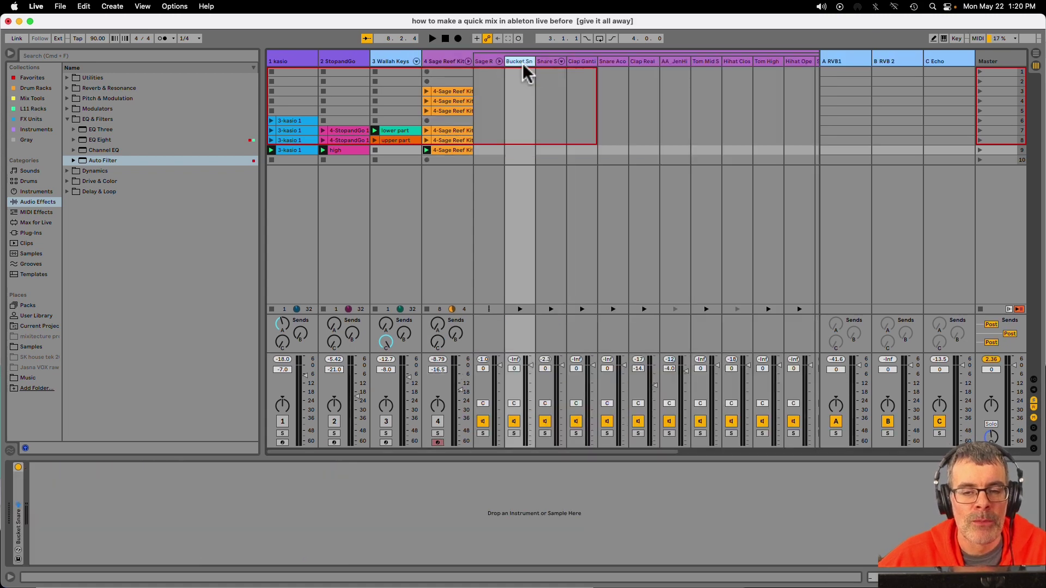
left_click(549, 61)
right_click(515, 61)
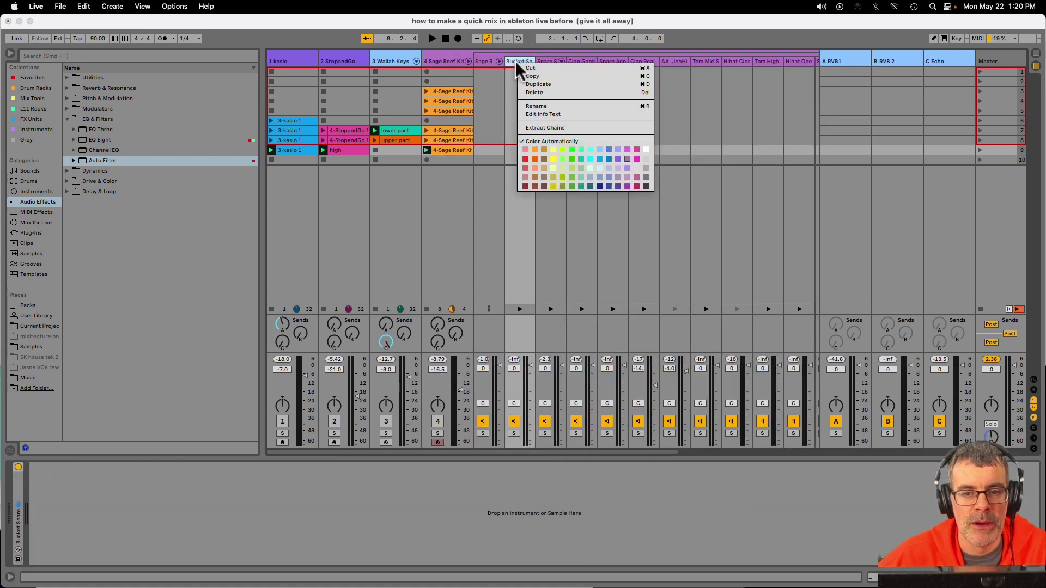
key("Escape")
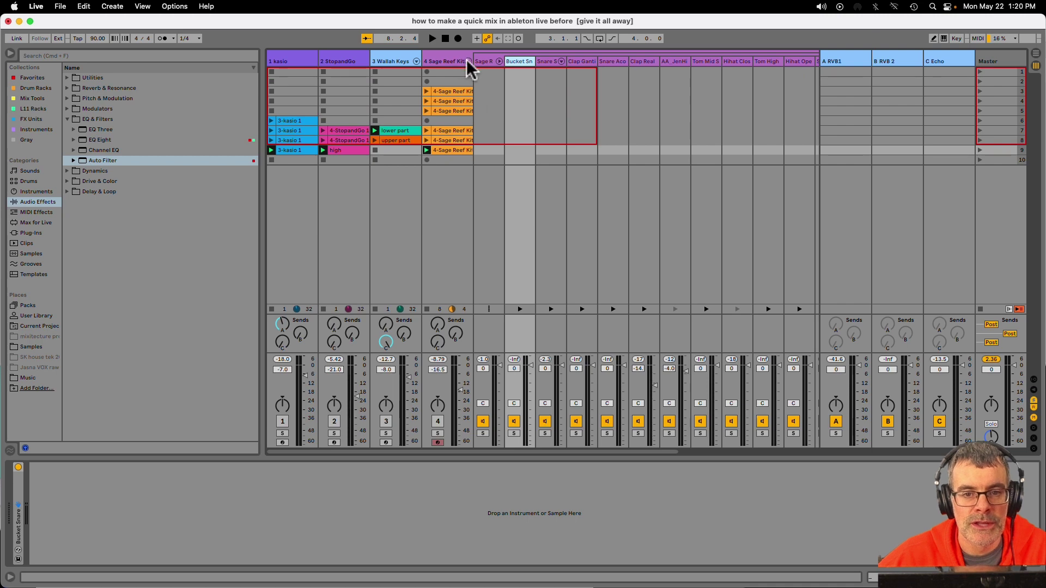
Step: Fold the group back, show KICK's drum rack and Drum Buss, and resume playback
left_click(467, 61)
left_click(492, 61)
left_click(541, 57)
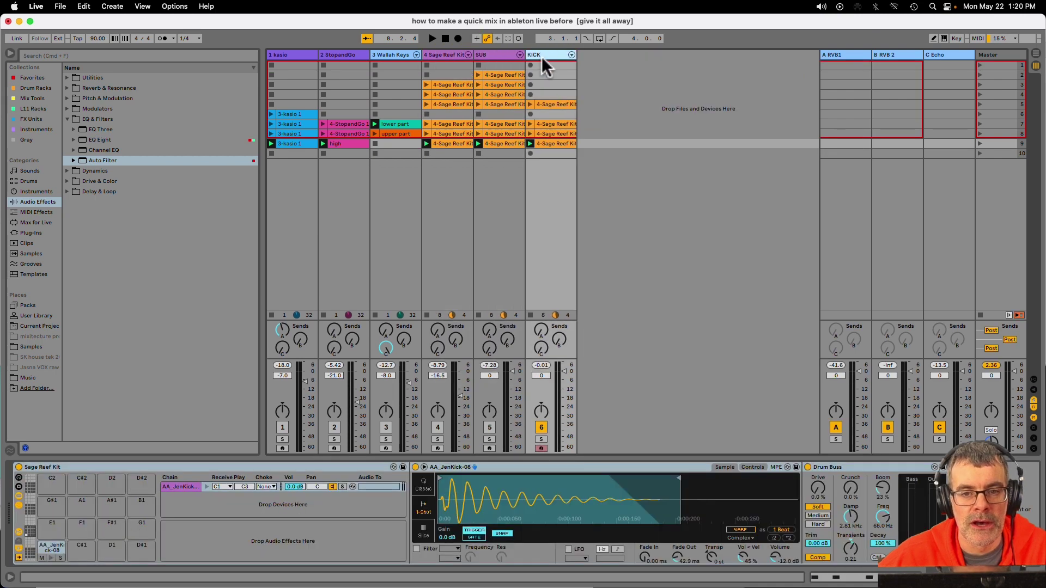
key("space")
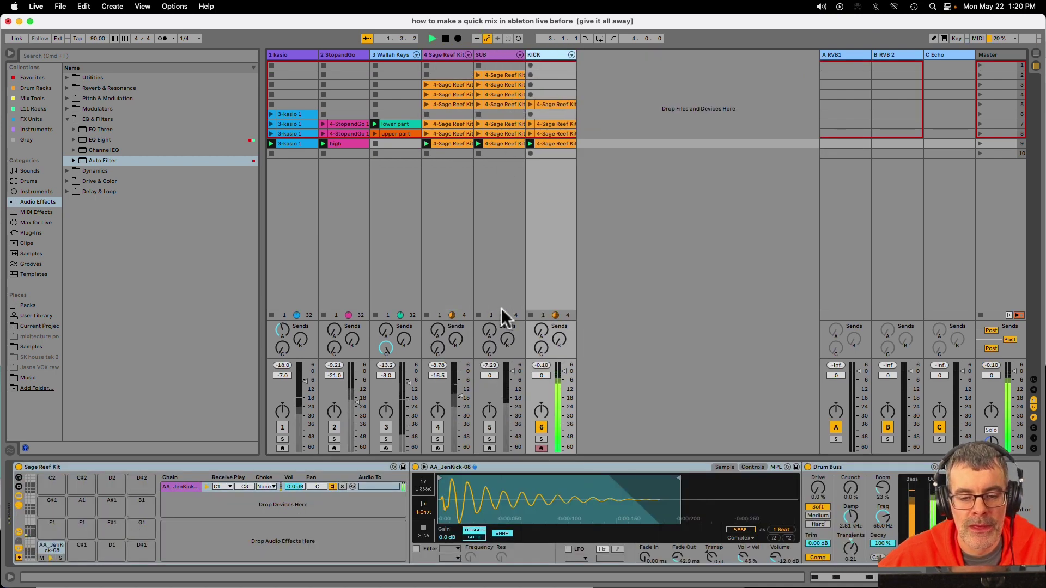
Step: Reorder tracks so KICK, SUB and Sage Reef Kit occupy the first three slots
key("space")
left_click_drag(547, 57, 316, 75)
left_click_drag(554, 53, 339, 54)
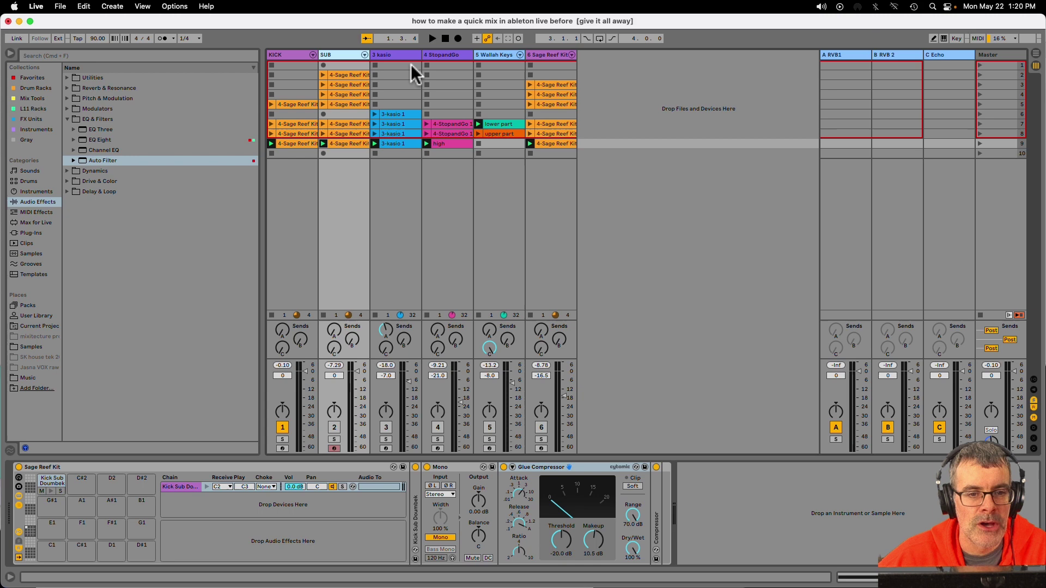
left_click_drag(547, 51, 390, 60)
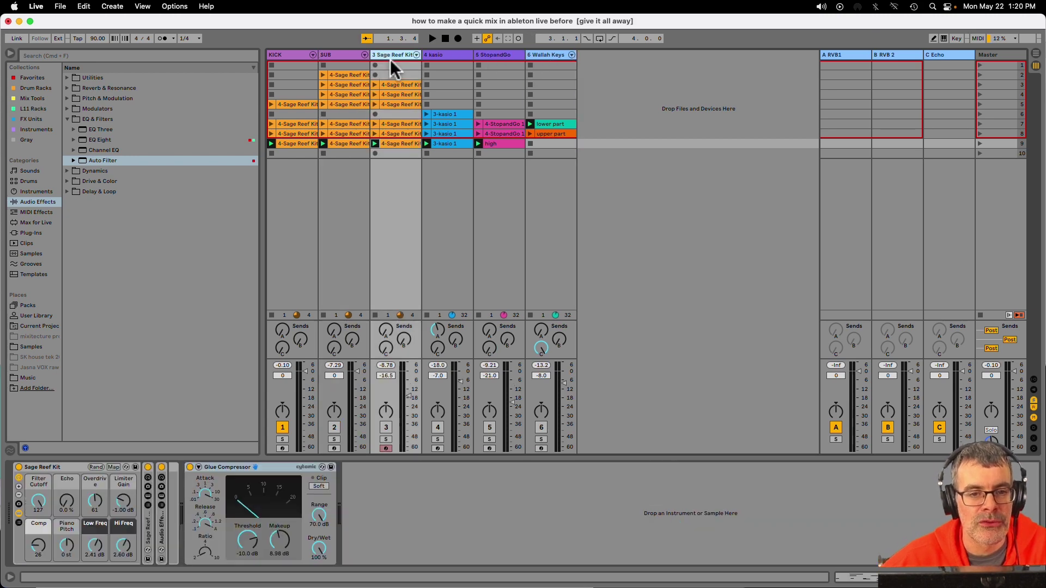
key("space")
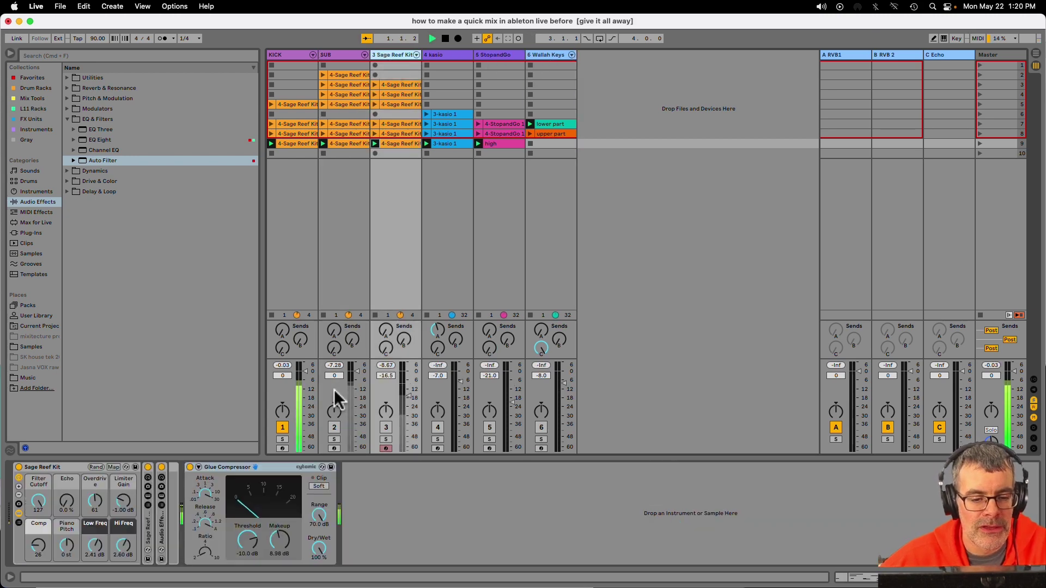
left_click(282, 54)
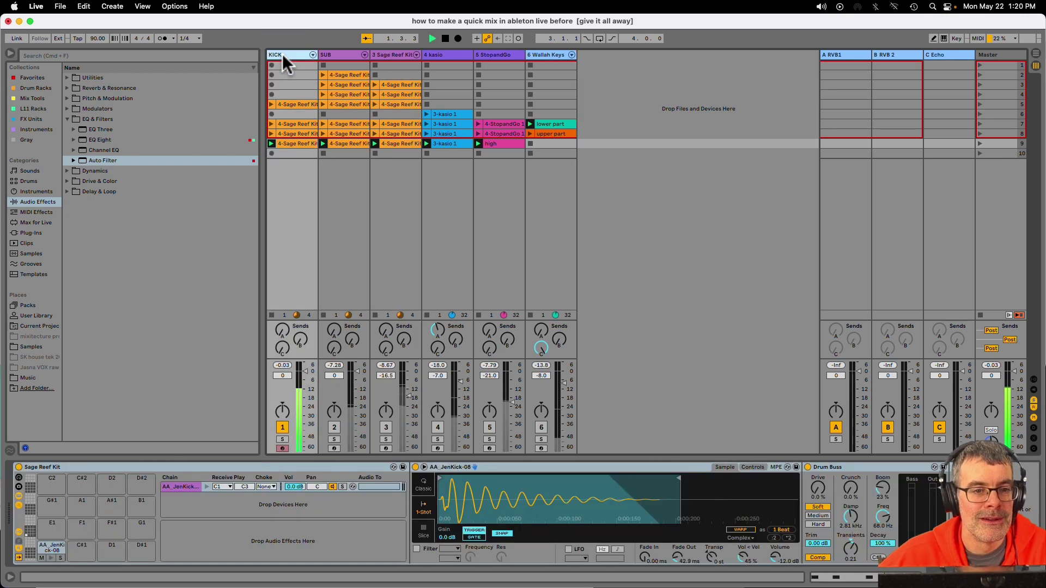
left_click(336, 54)
Step: Rename Sage Reef Kit to 'Drums' and unmute SUB and Drums alongside KICK
left_click(394, 57)
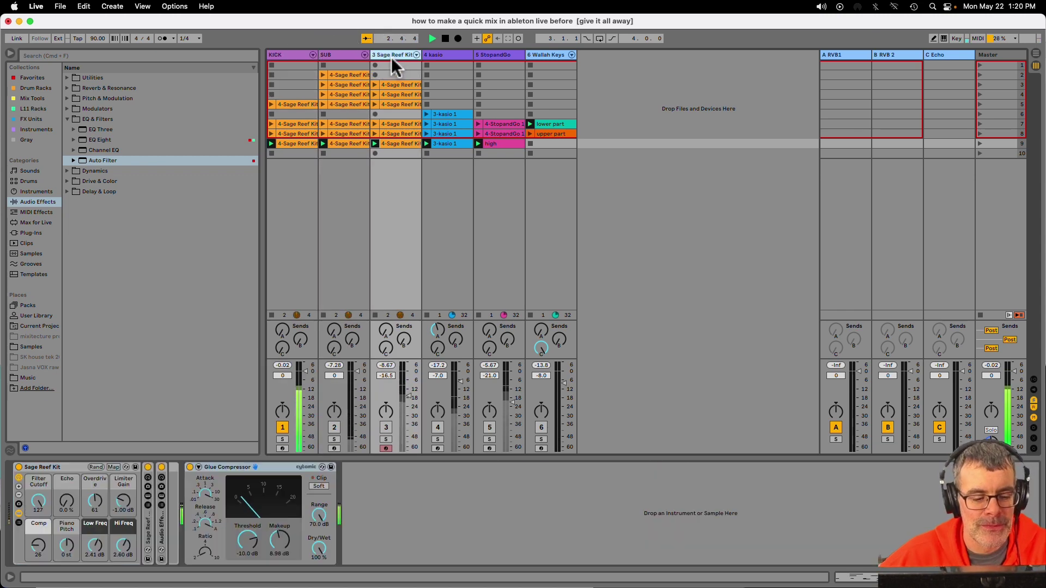
key("super+r")
type("Drums")
key("Return")
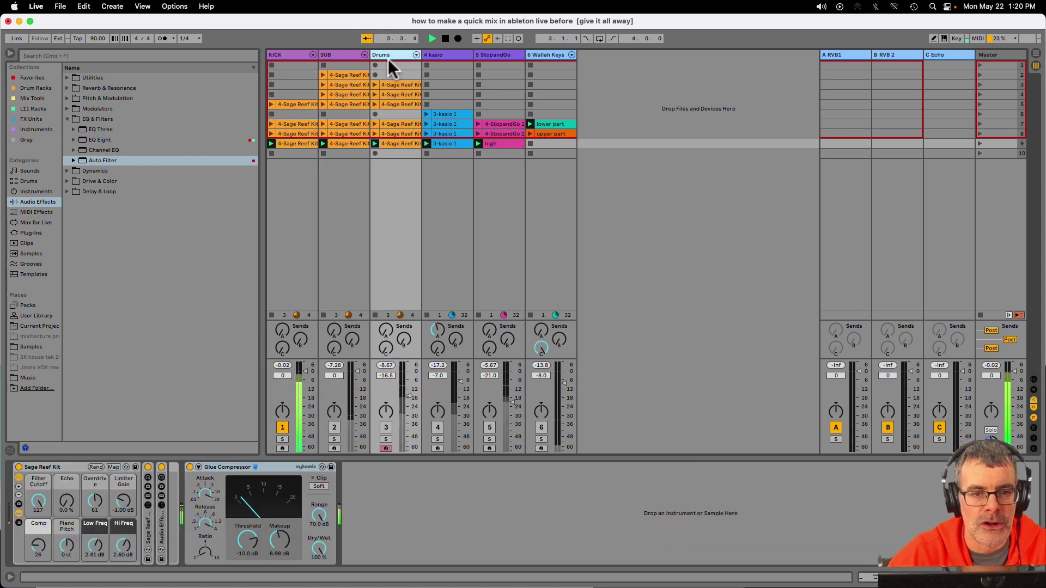
left_click(334, 428)
left_click(386, 429)
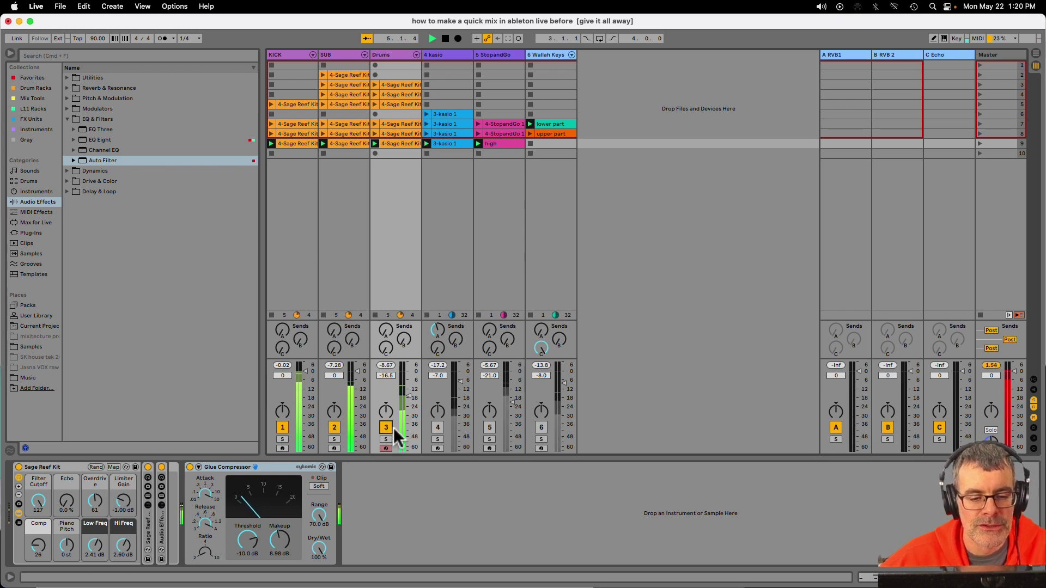
Step: Briefly unmute kasio, StopandGo and Wallah Keys, then mute them plus Drums and SUB
left_click(438, 427)
left_click(490, 428)
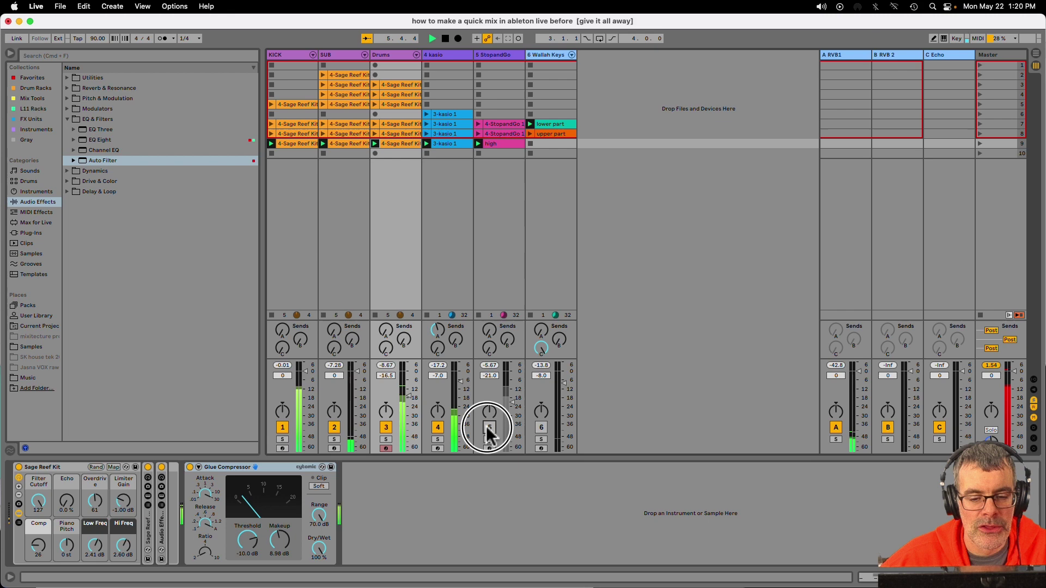
left_click(539, 428)
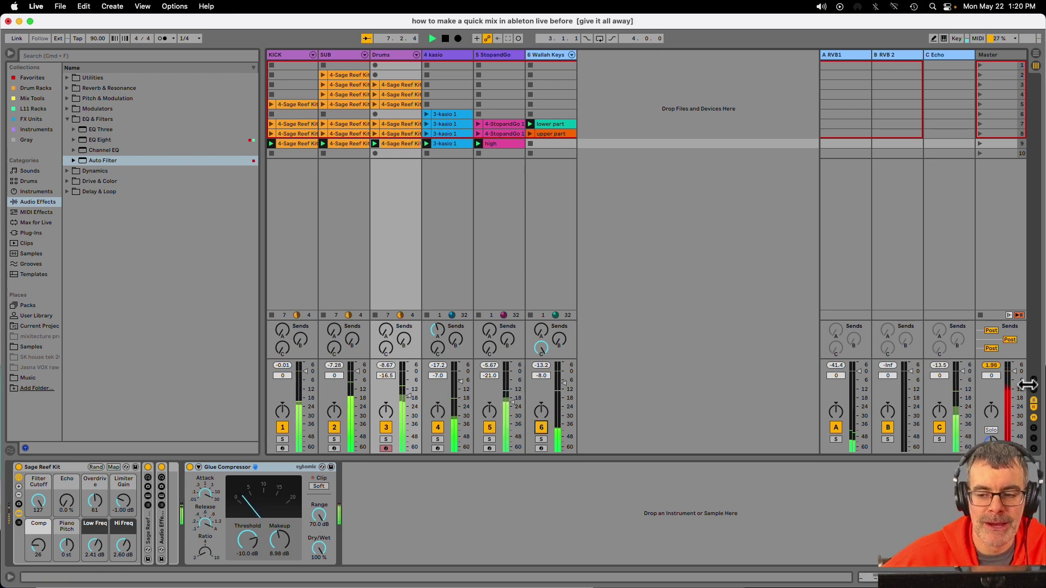
left_click(542, 428)
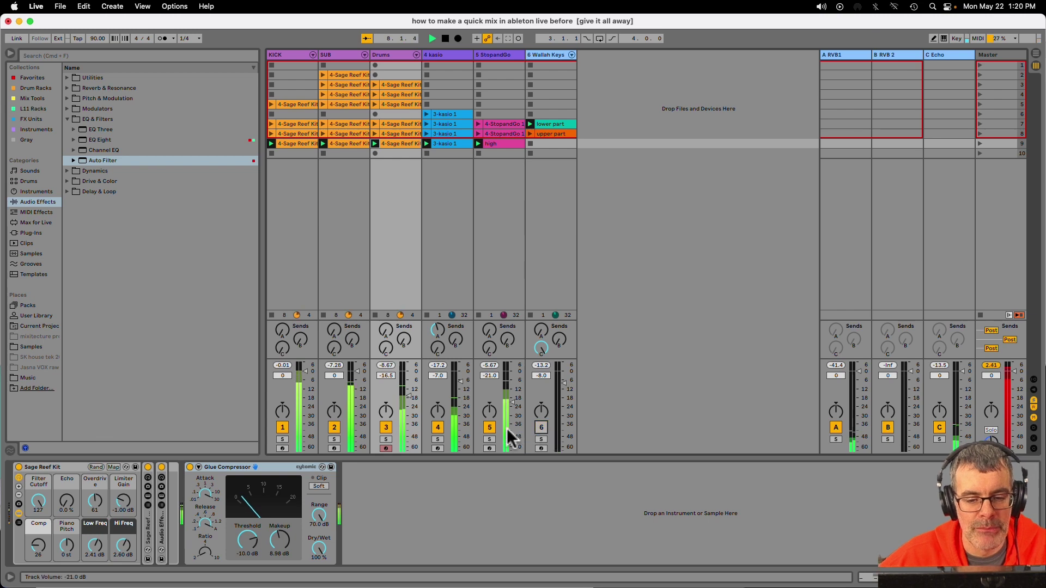
left_click(490, 428)
left_click(438, 428)
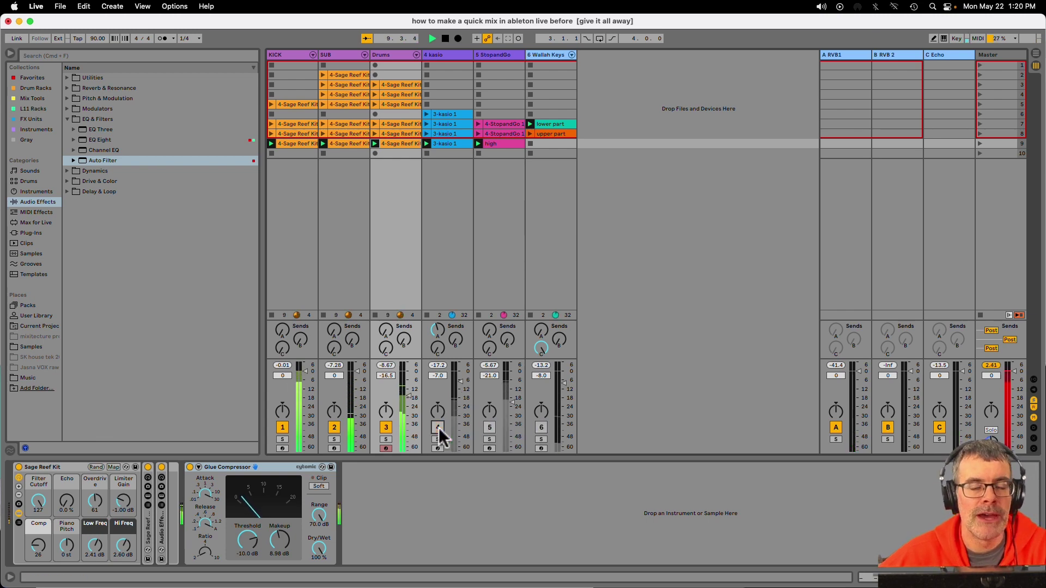
left_click(386, 428)
left_click(334, 427)
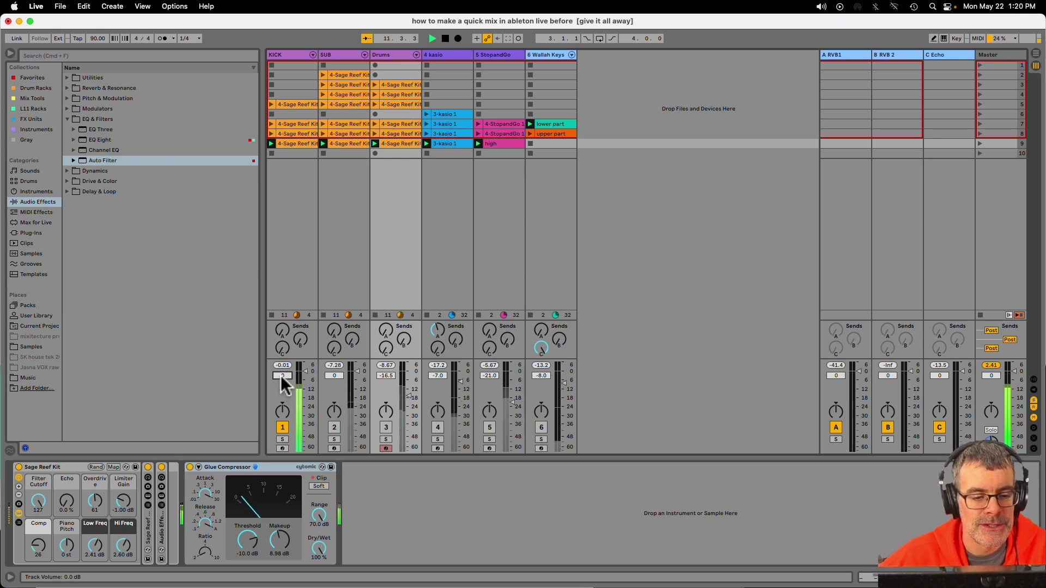
Step: Set the KICK volume to -12 dB and reset the Master clip indicator
left_click(282, 375)
type("-12")
key("Return")
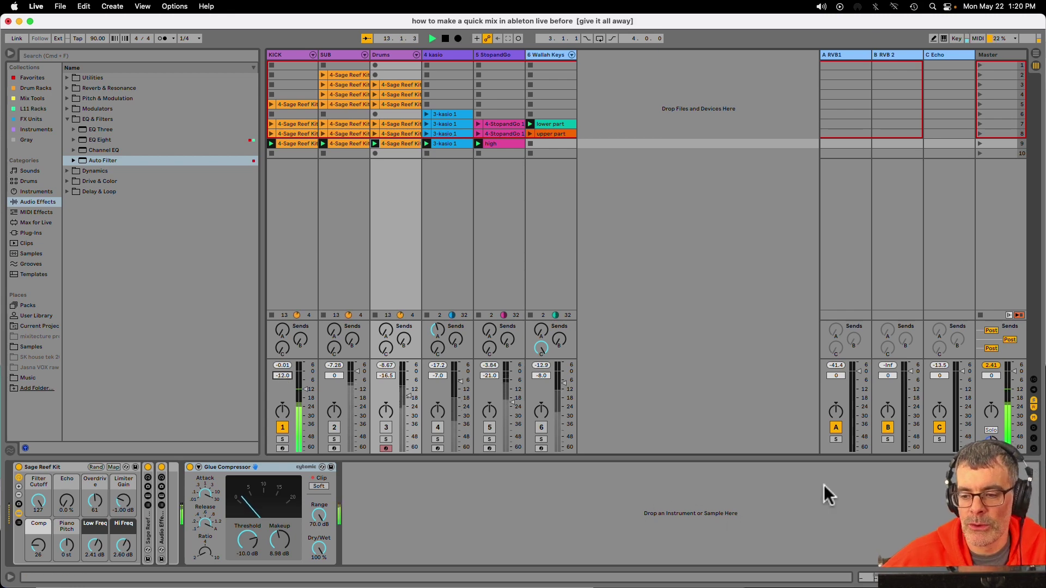
left_click(991, 366)
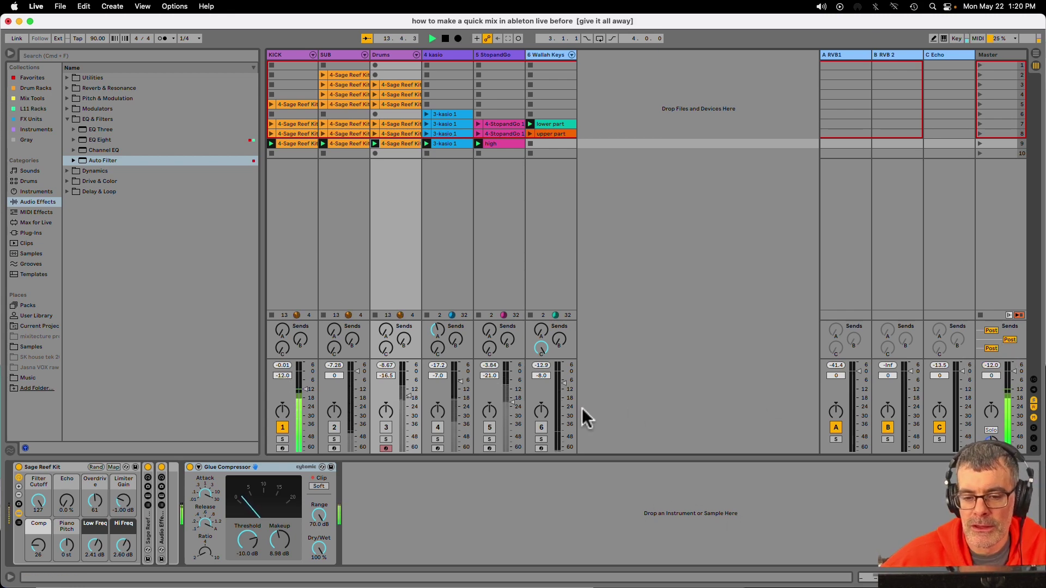
Step: Shrink and restore the mixer height, then clear the KICK and Master peak readouts
left_click_drag(561, 361, 564, 408)
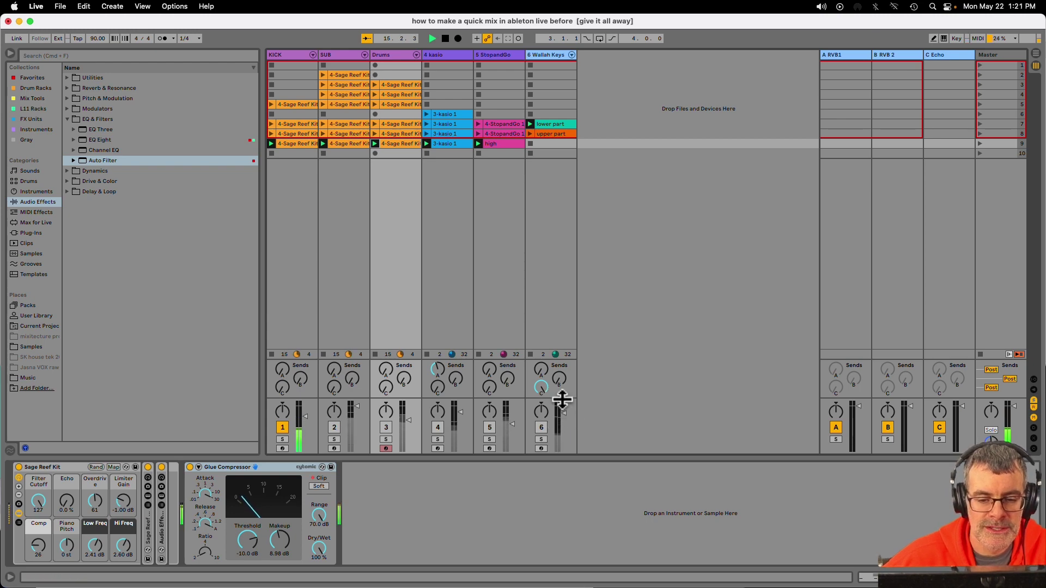
left_click_drag(562, 399, 565, 381)
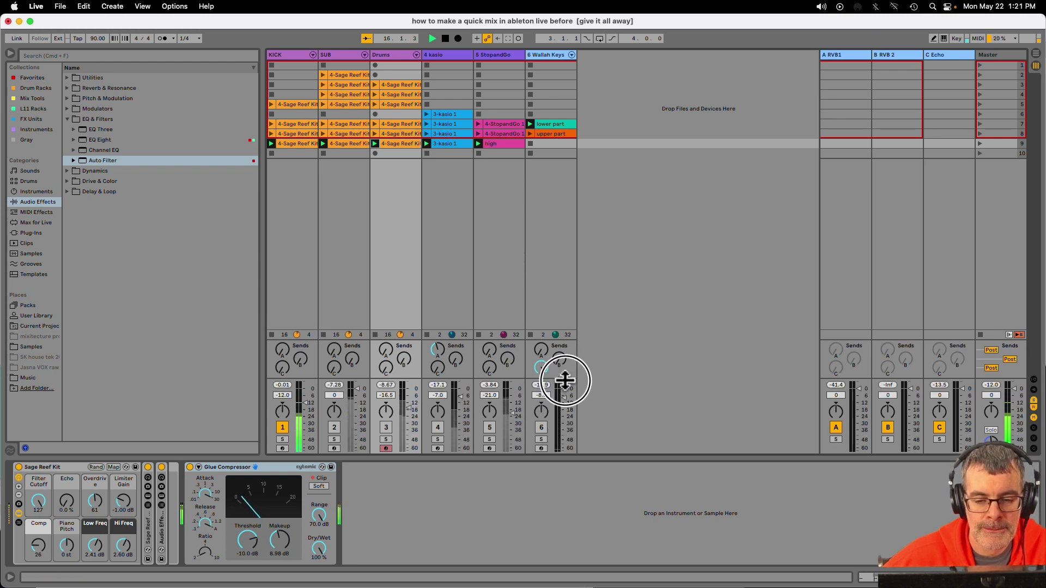
left_click(284, 384)
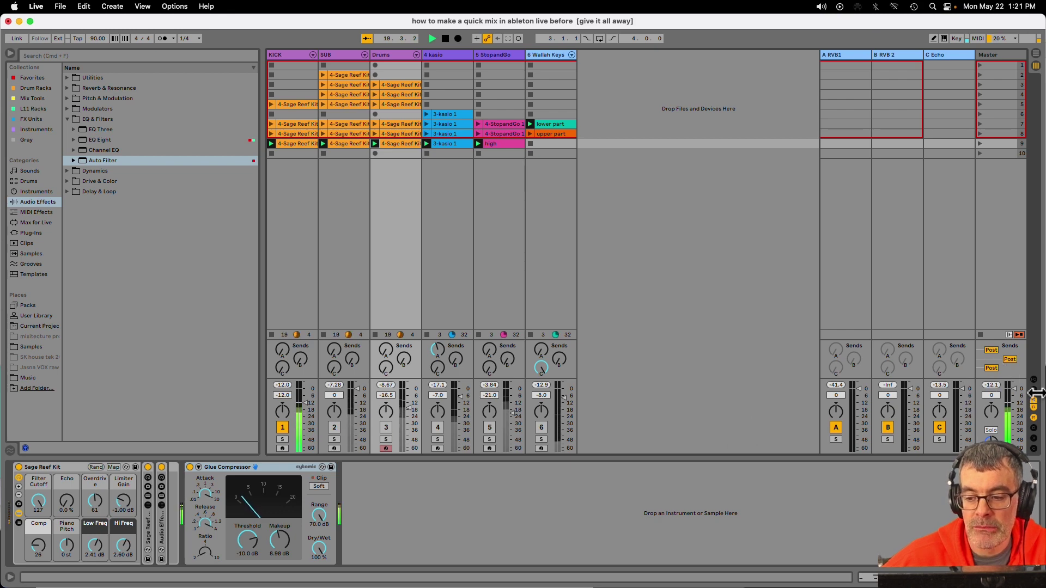
left_click(988, 386)
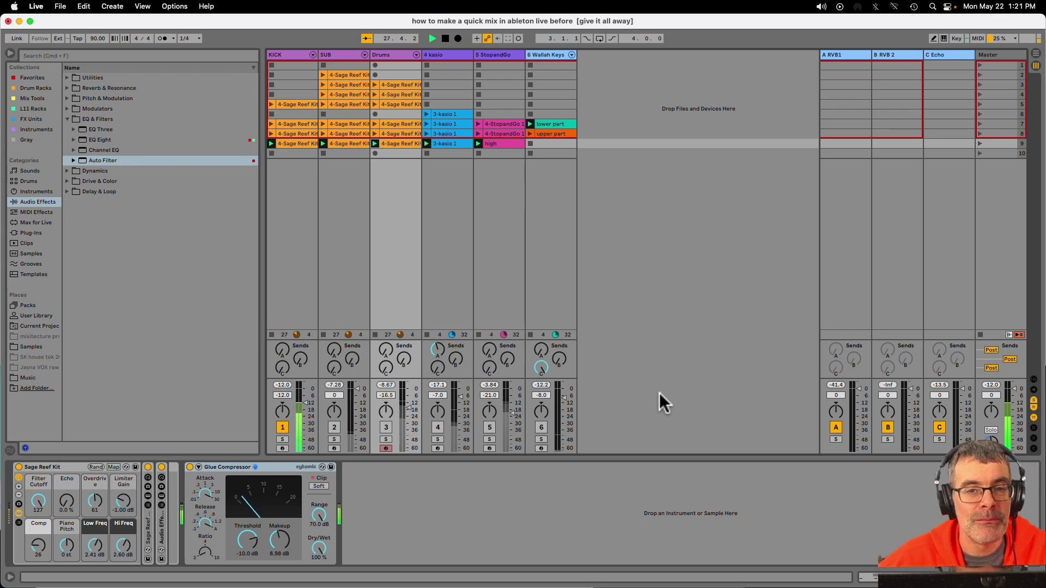
left_click_drag(992, 385, 988, 385)
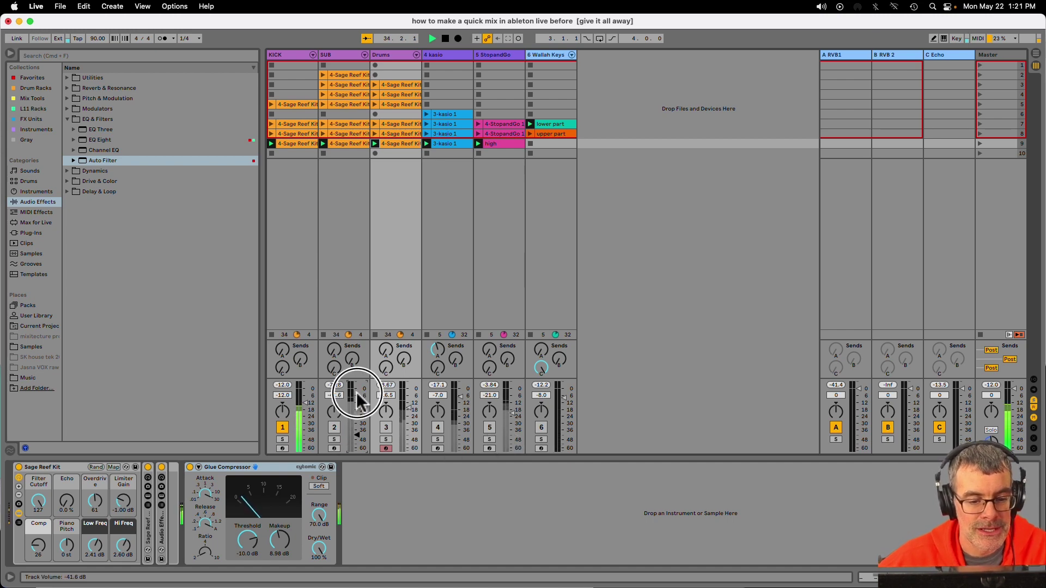
Step: Toggle SUB off and on, then raise its fader from -inf to about -11.7 dB
left_click(334, 429)
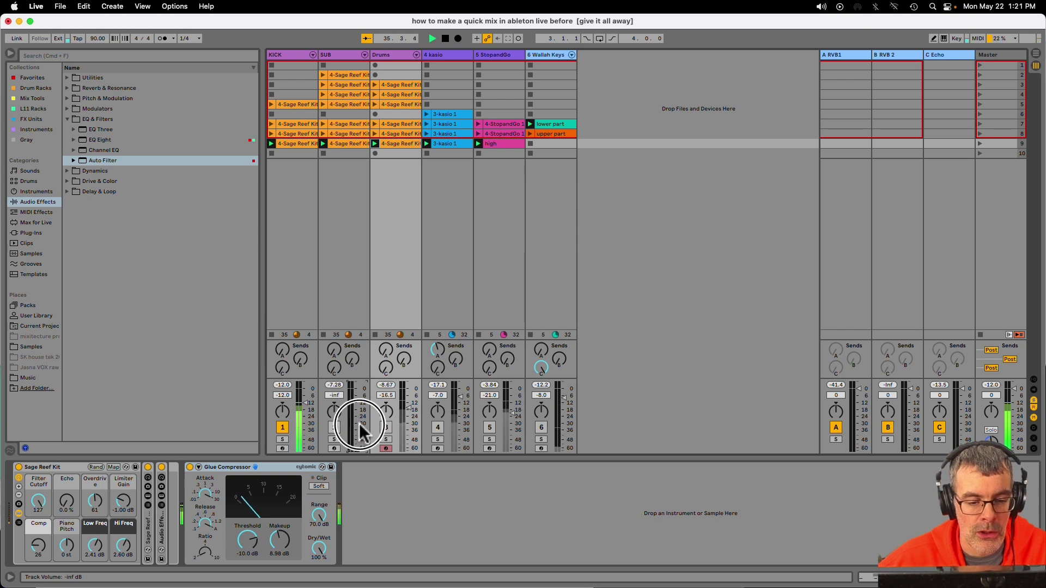
left_click(335, 428)
left_click(353, 447)
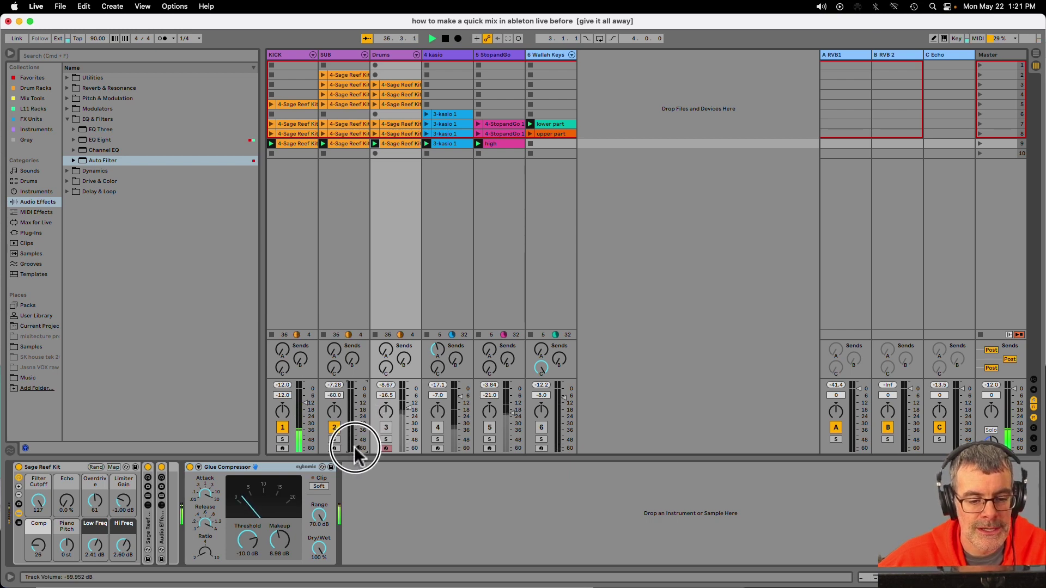
scroll(354, 447, "up", 5)
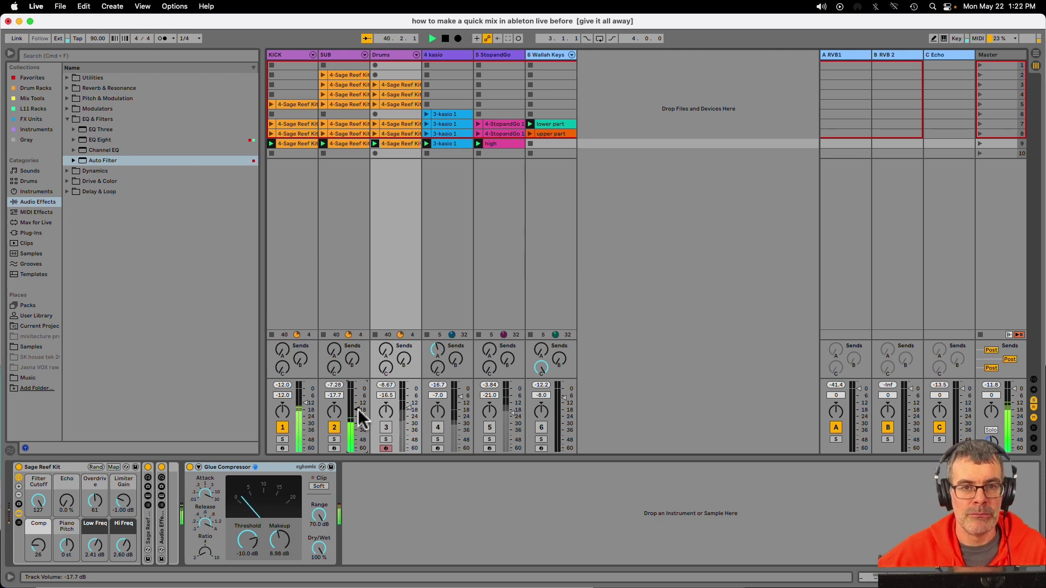
left_click_drag(363, 419, 358, 401)
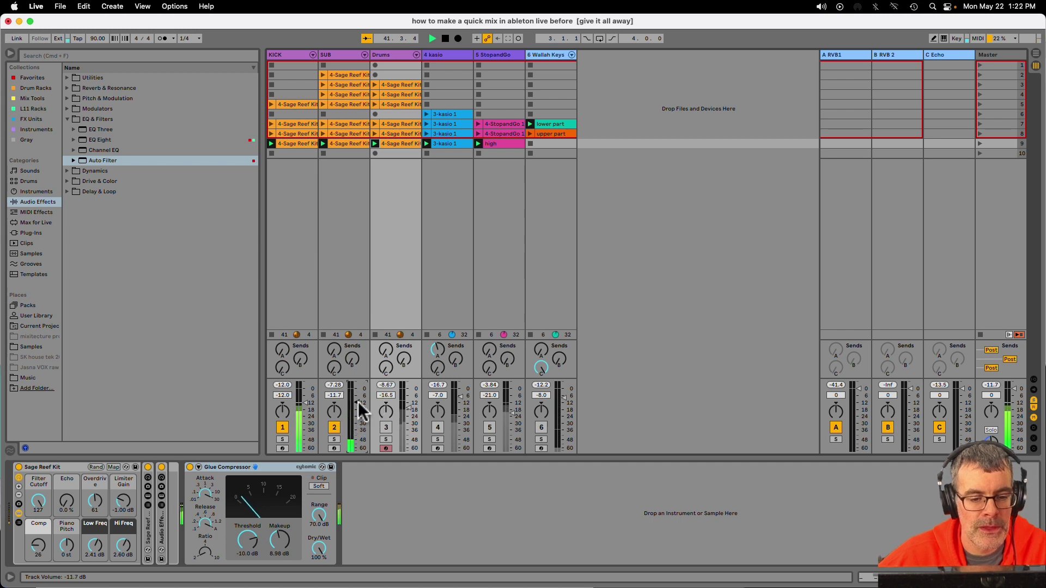
Step: Expand Spectrum, hide the browser, compare KICK against SUB, and set SUB to -10.3 dB
double_click(361, 519)
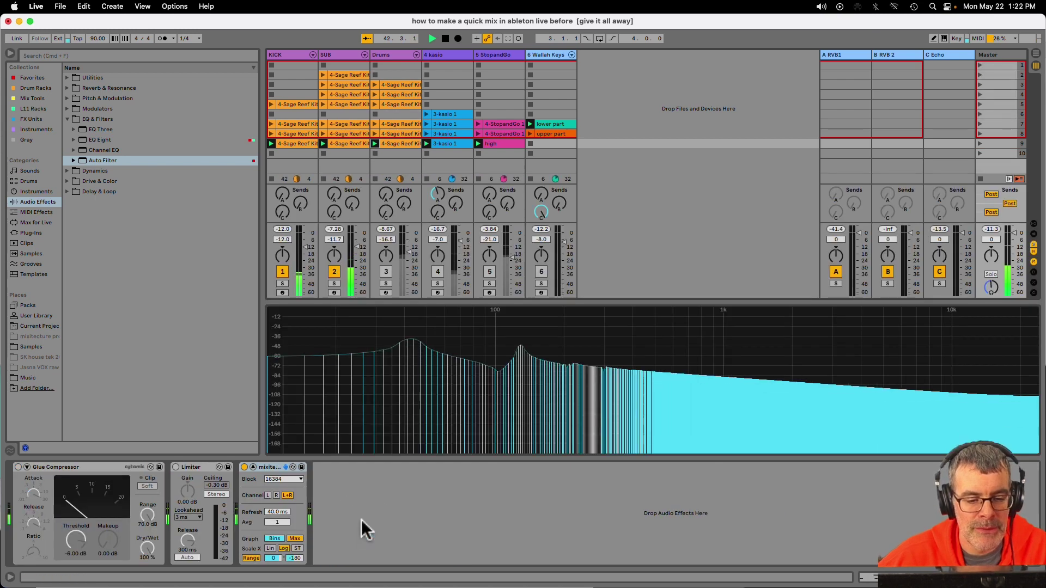
key("super+alt+b")
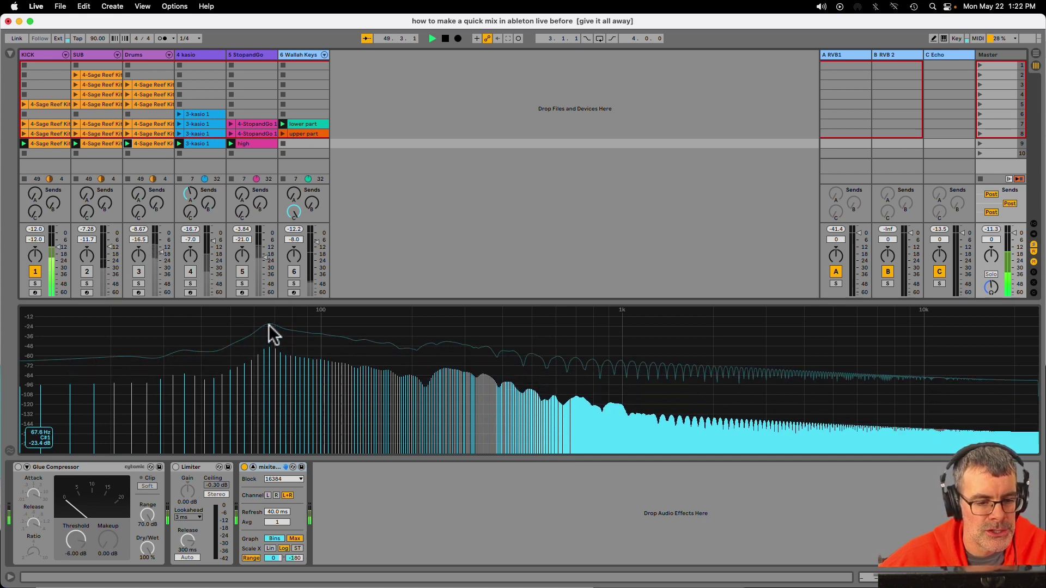
left_click(87, 271)
left_click(34, 271)
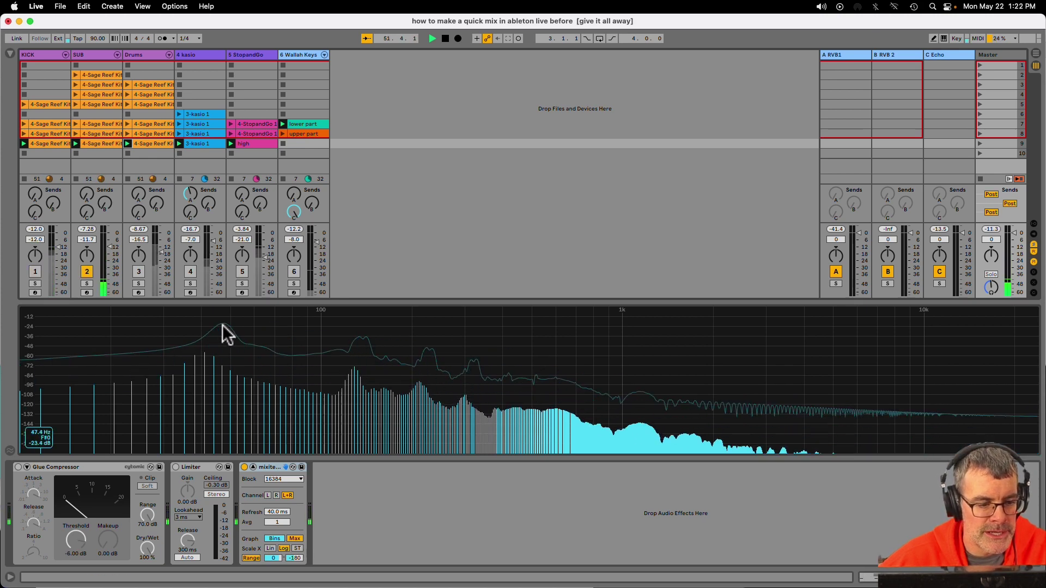
left_click(36, 271)
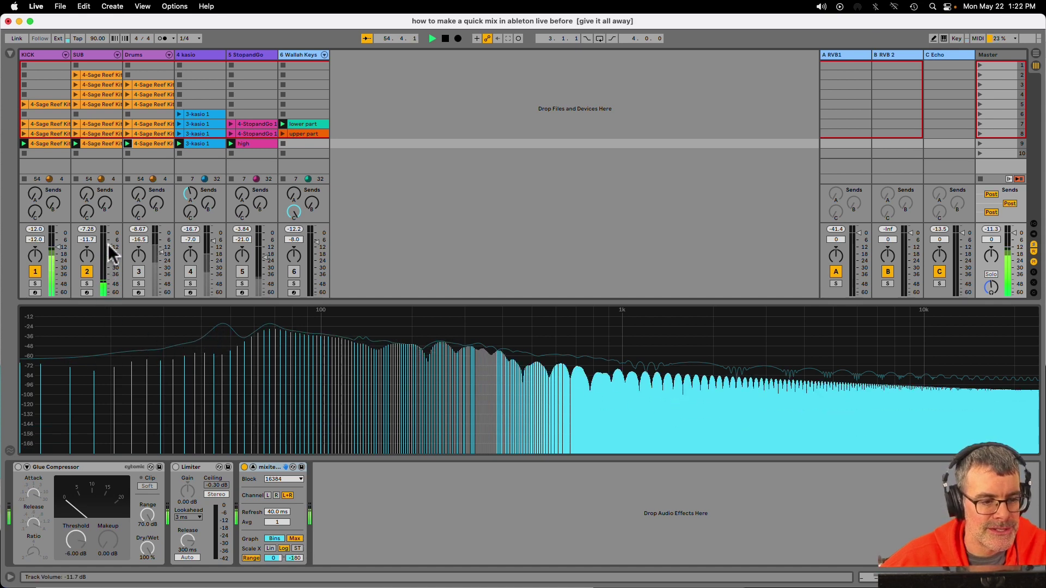
left_click_drag(109, 247, 109, 244)
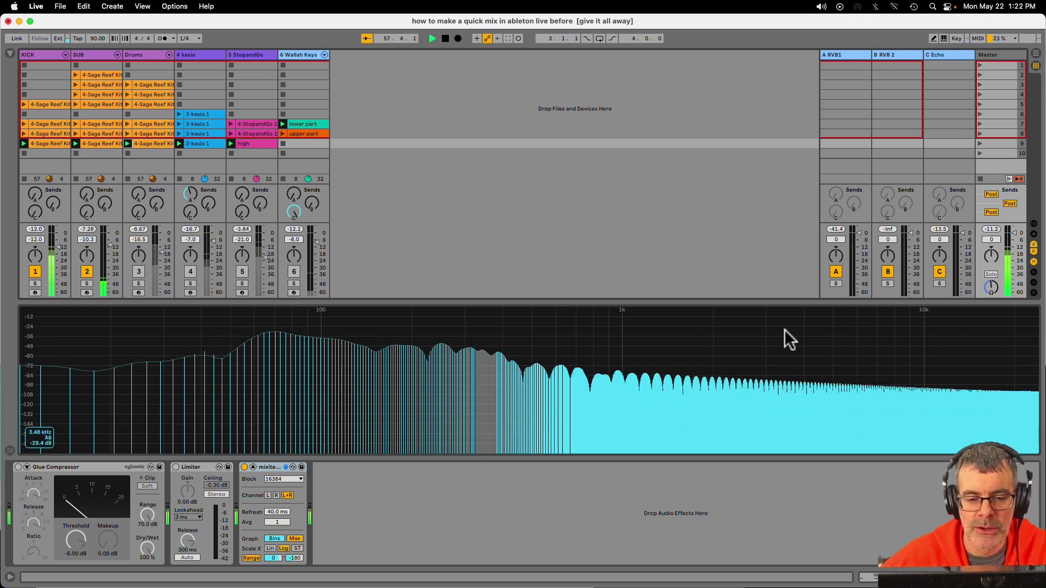
left_click(426, 361)
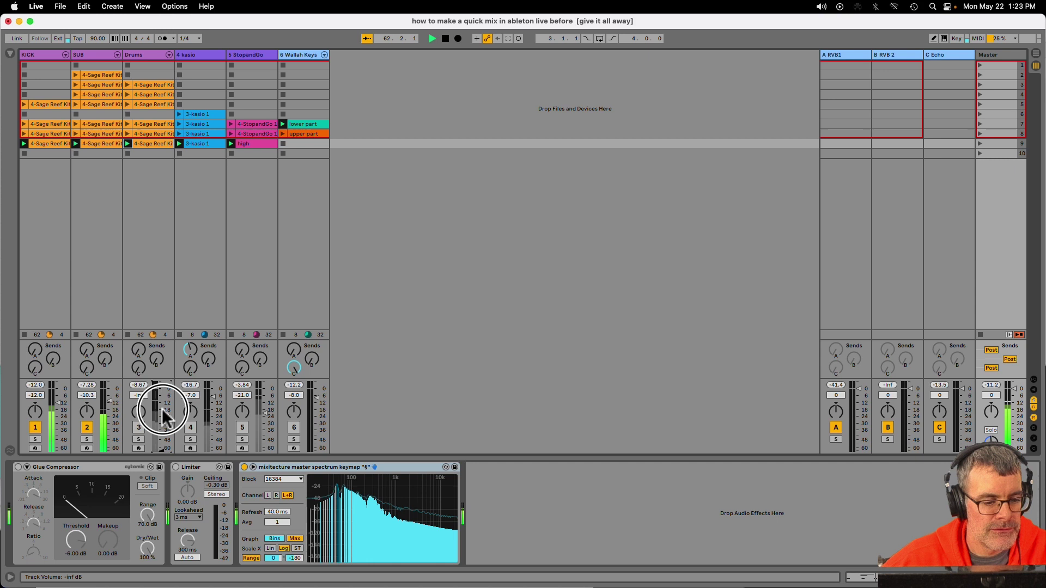
Step: Raise the Drums fader from -inf through -25 dB to about -17.3 dB
left_click_drag(165, 451, 163, 447)
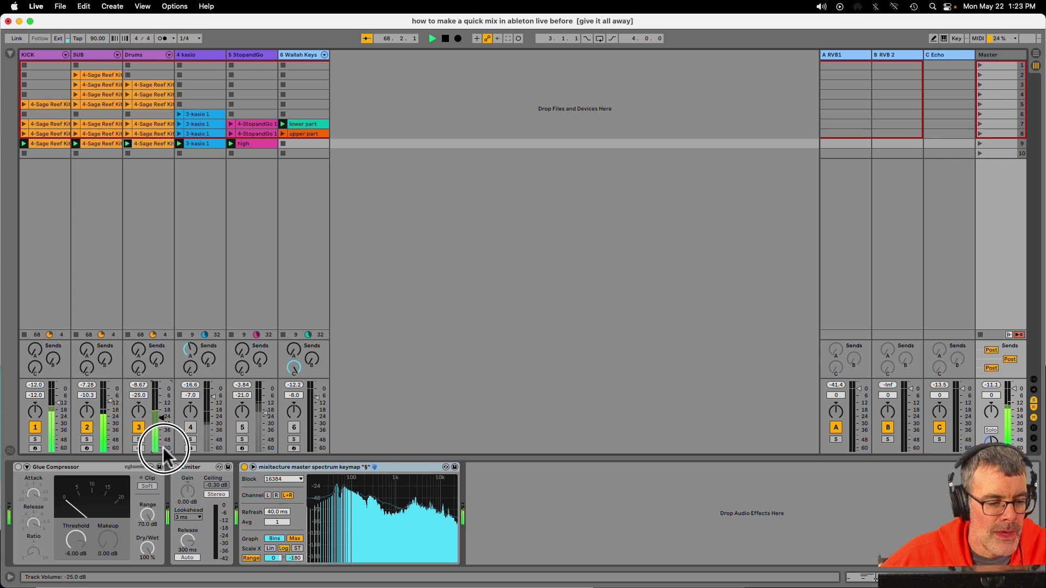
left_click_drag(162, 451, 163, 451)
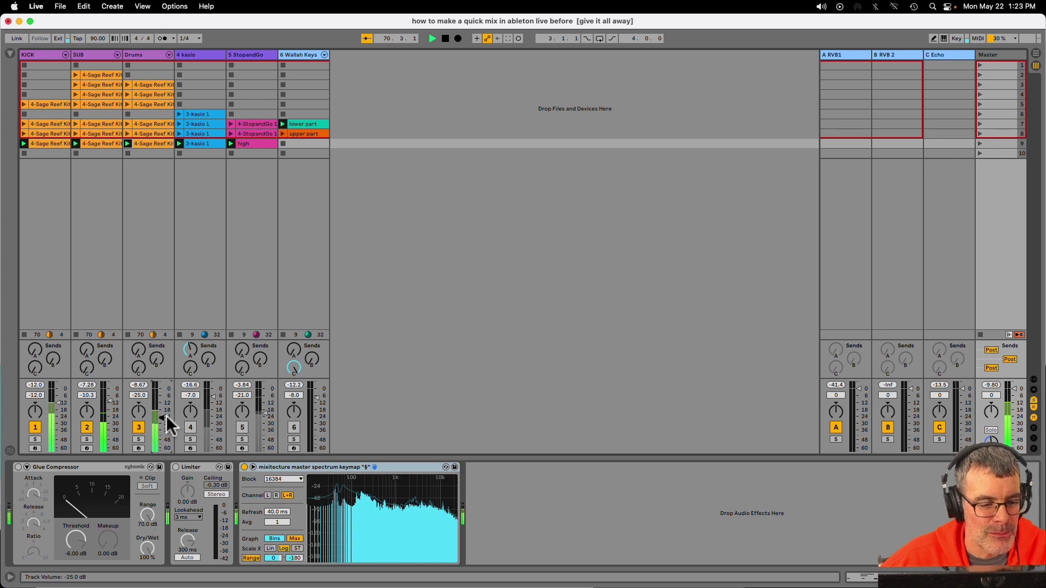
left_click_drag(164, 419, 164, 420)
Step: Solo Drums with KICK and SUB off, and check it on the enlarged Spectrum
left_click(139, 439)
left_click(138, 427)
left_click(87, 428)
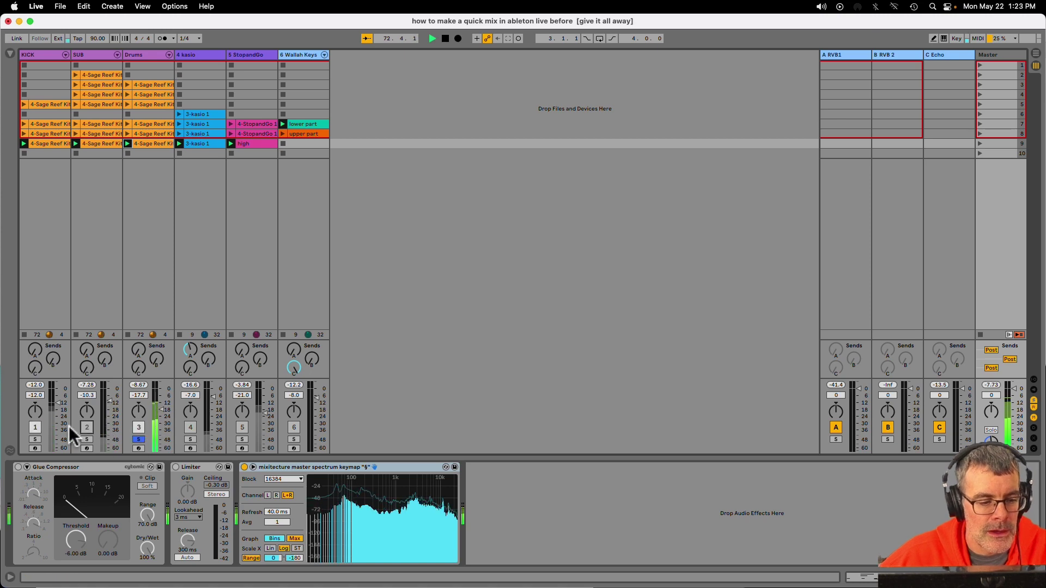
left_click(34, 428)
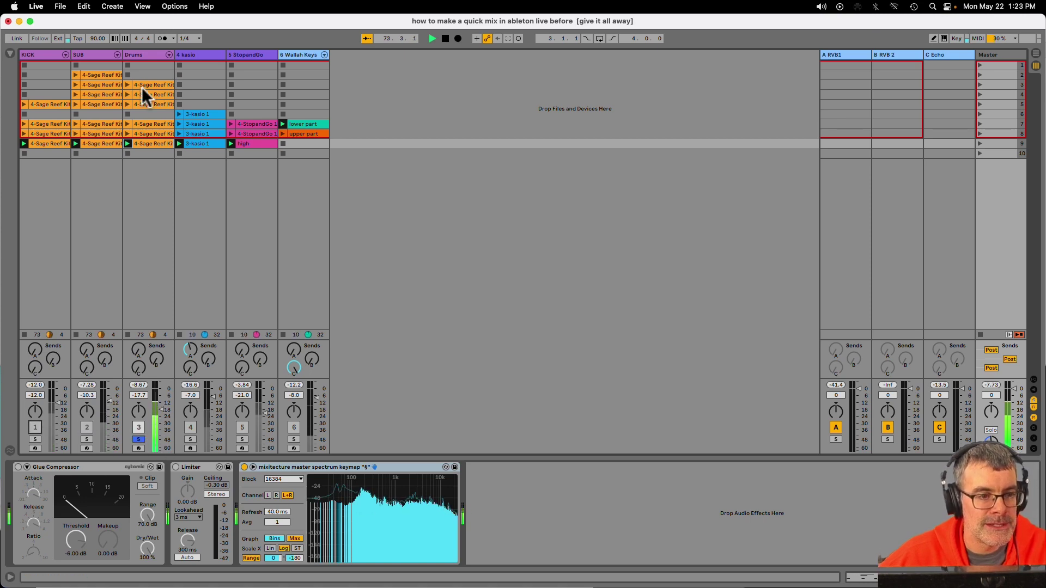
left_click(154, 54)
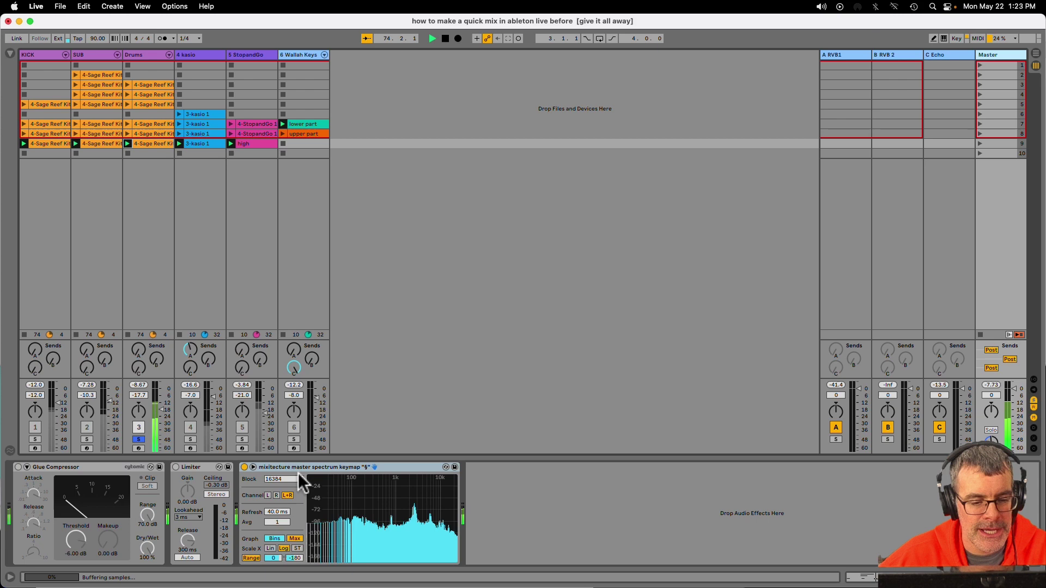
double_click(372, 540)
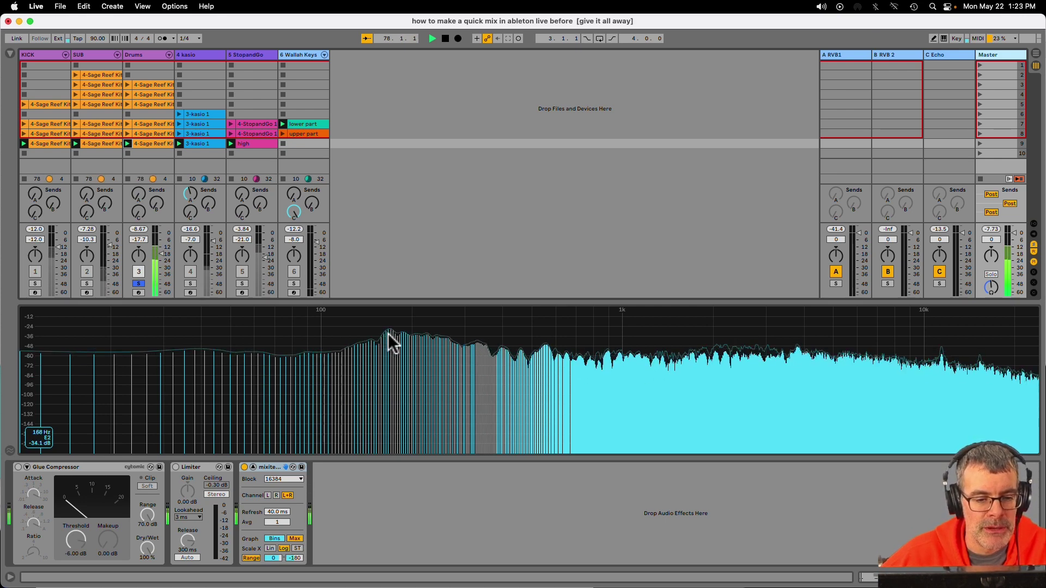
Step: Unsolo Drums, reactivate KICK, SUB and kasio, and raise kasio to -14.0 dB
left_click(138, 284)
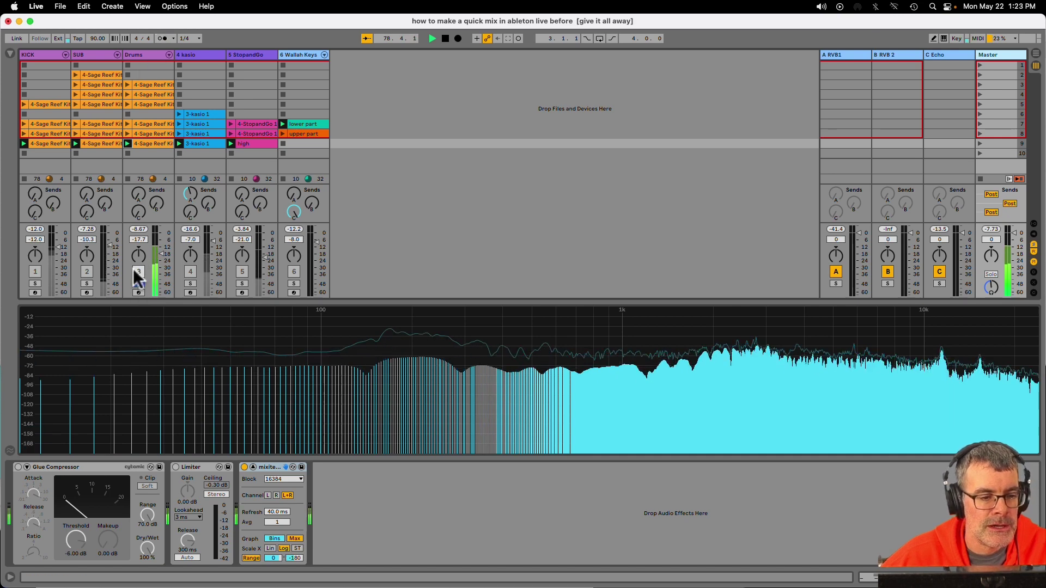
left_click(139, 272)
left_click(87, 272)
left_click(35, 271)
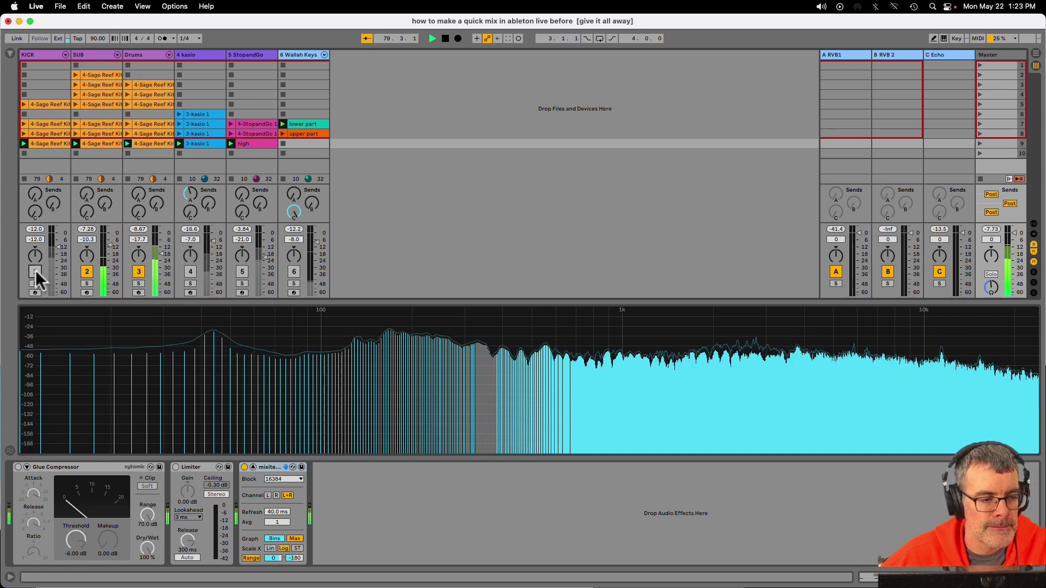
left_click(208, 256)
left_click(192, 272)
left_click_drag(212, 290, 214, 245)
Step: Turn off Drums, SUB and KICK to hear kasio, and nudge its level up
left_click(139, 271)
left_click(87, 271)
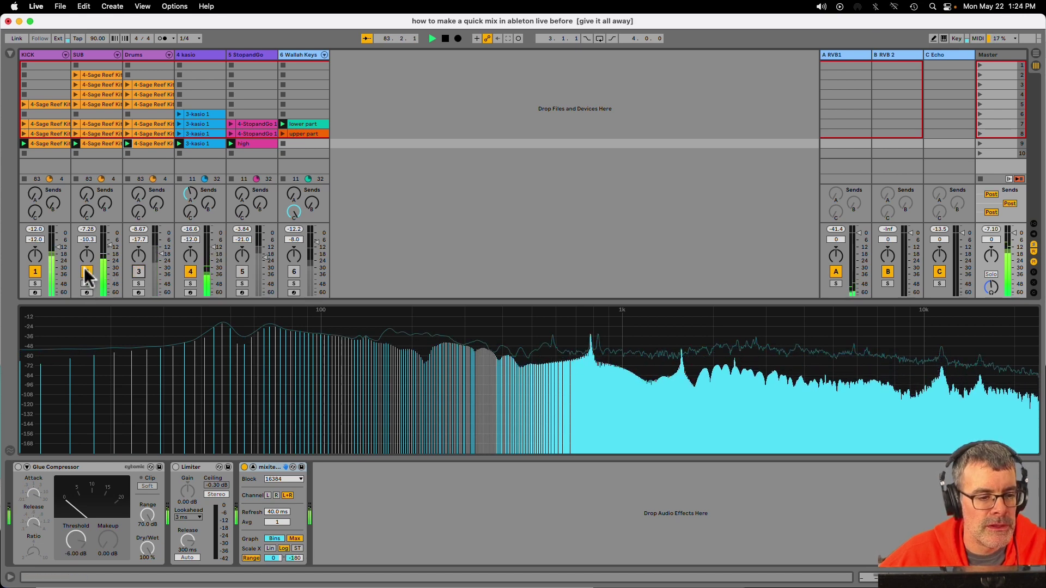
left_click(34, 270)
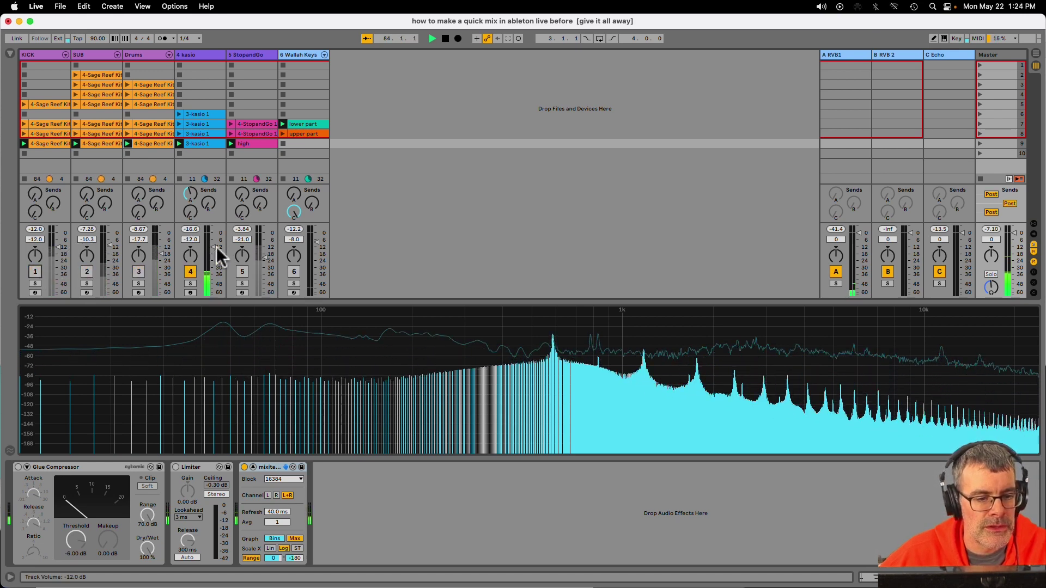
left_click_drag(217, 247, 210, 236)
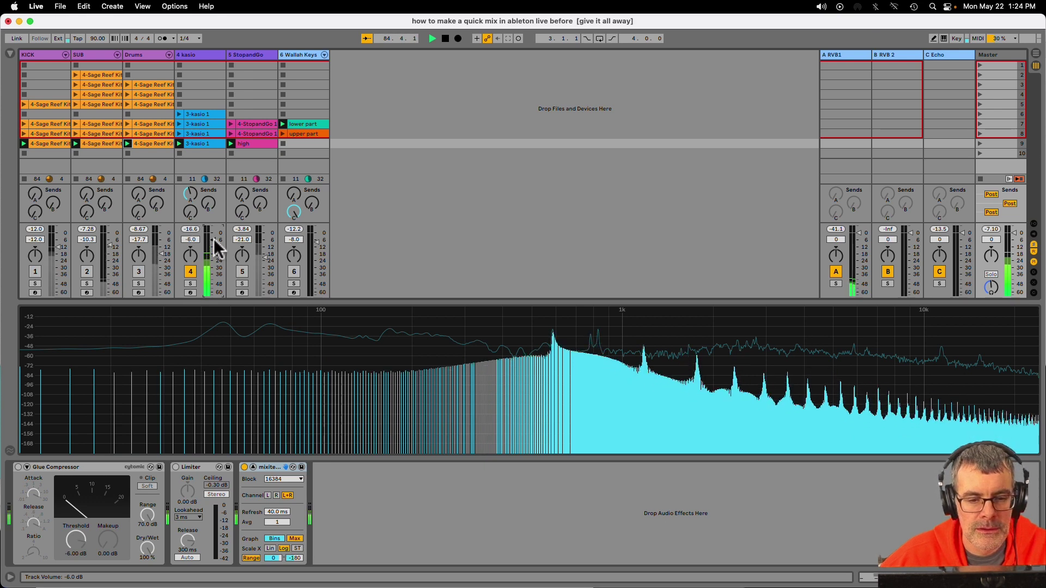
Step: Lower kasio's Send A and Wallah Keys' Send C, silence kasio, and set StopandGo -19.6 dB, Wallah Keys -5.0 dB
left_click_drag(191, 193, 191, 218)
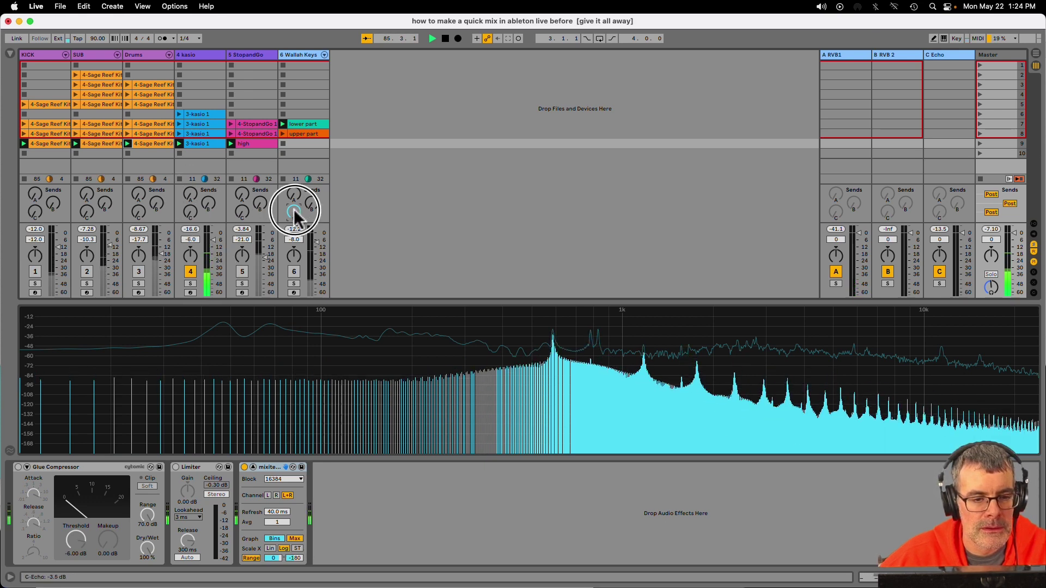
left_click_drag(293, 211, 294, 234)
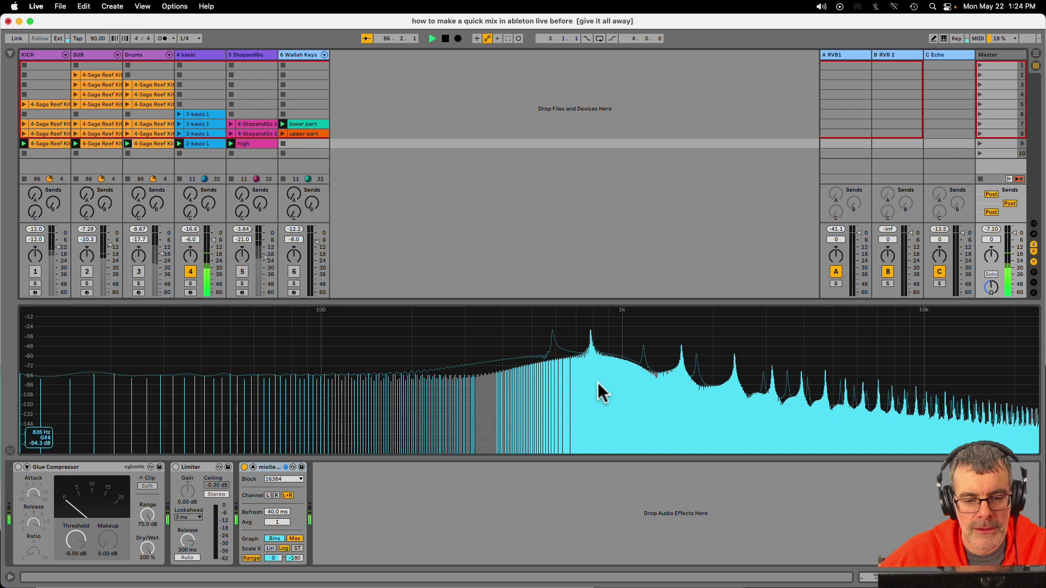
left_click(191, 272)
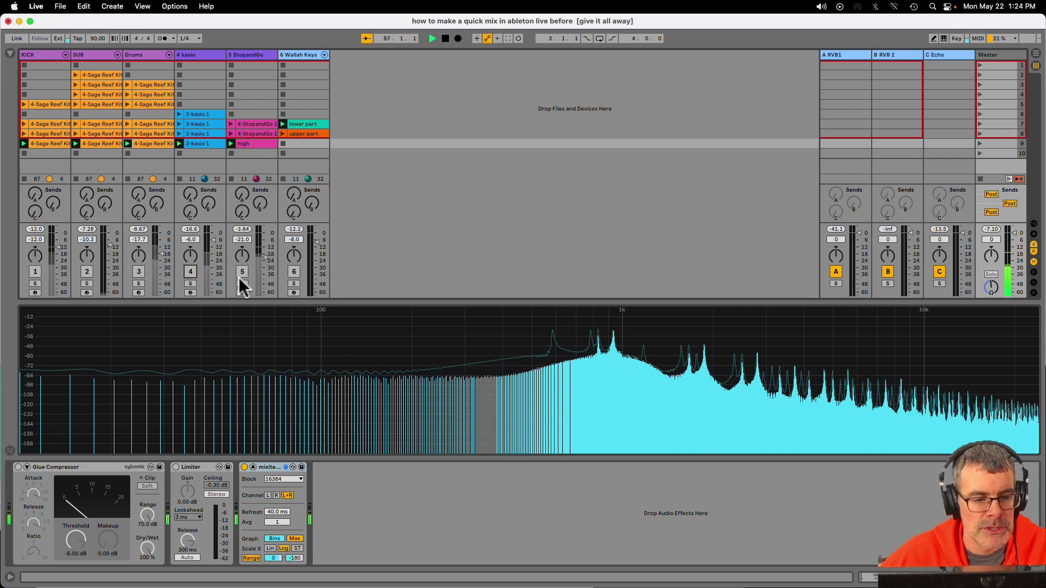
left_click(266, 279)
left_click_drag(256, 284, 264, 263)
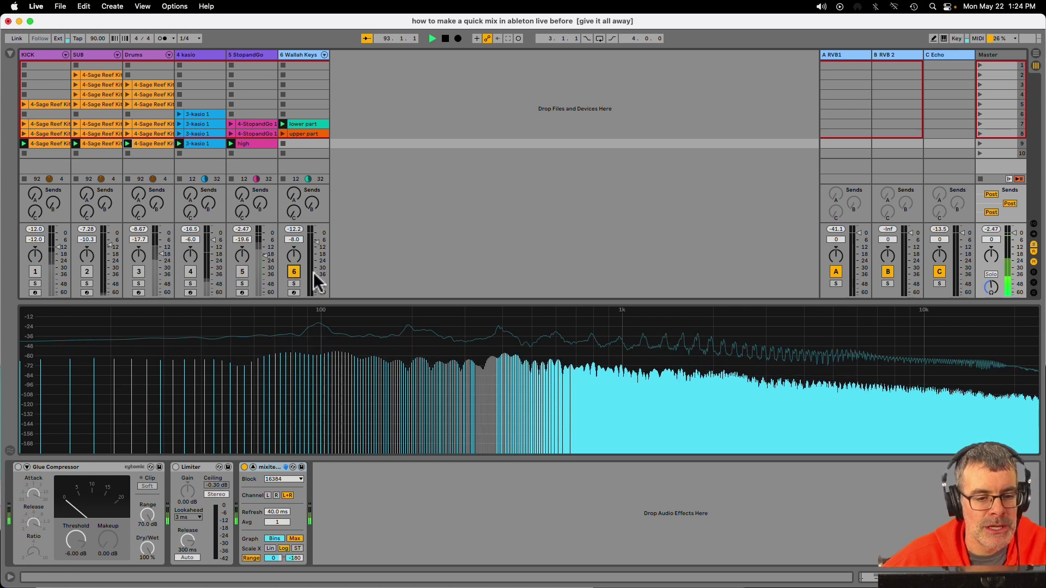
left_click_drag(313, 273, 315, 238)
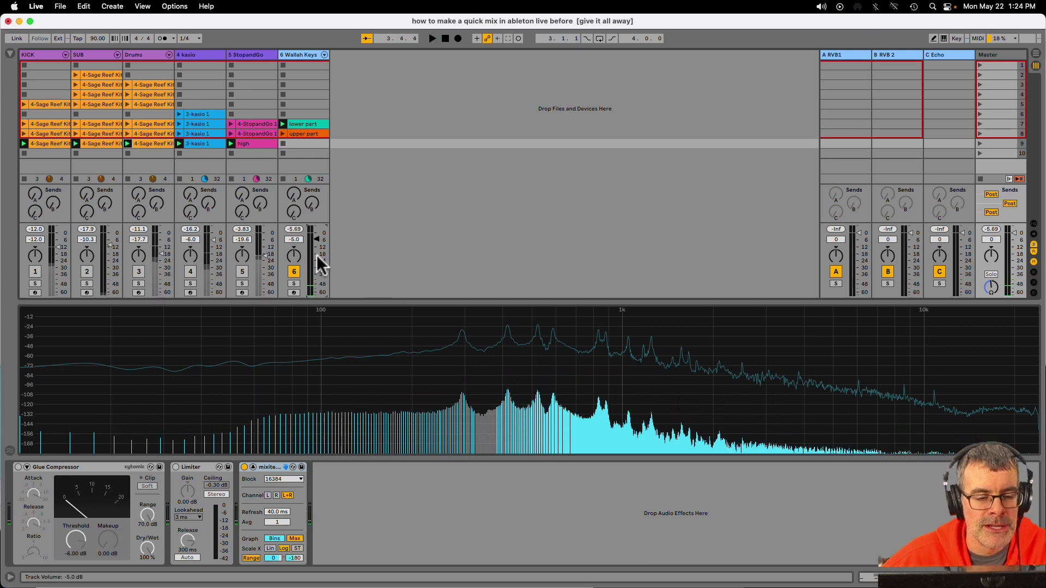
Step: Move the kasio track after Wallah Keys, then play with Wallah Keys on and StopandGo muted
left_click(198, 55)
left_click_drag(198, 53, 319, 55)
left_click(206, 54)
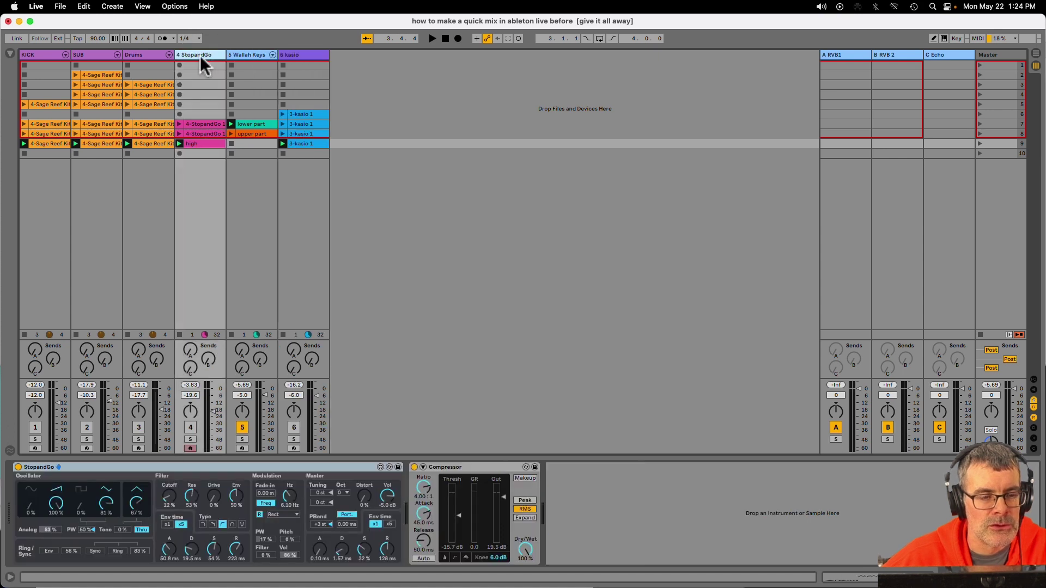
left_click(192, 428)
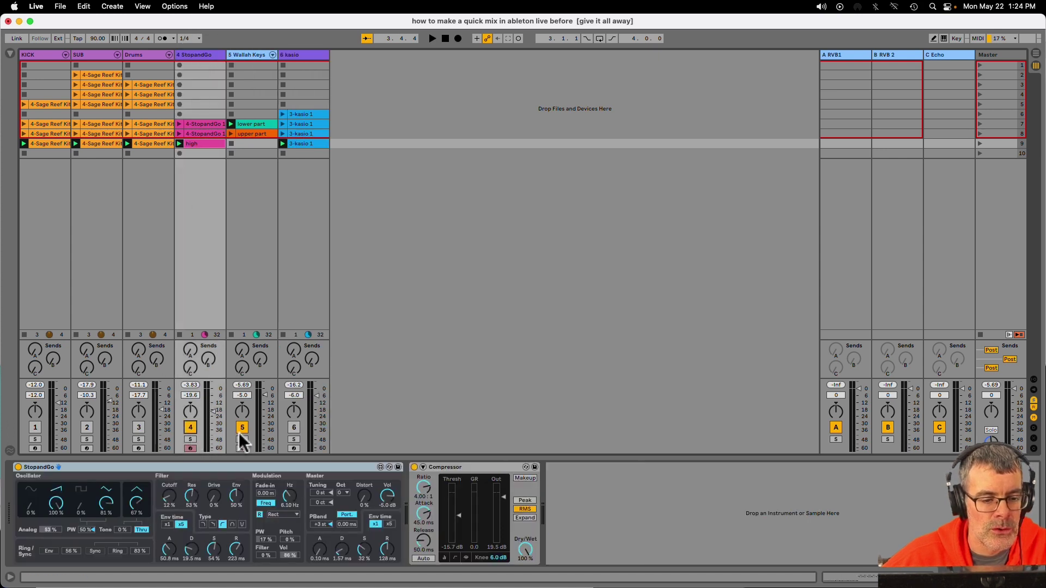
key("space")
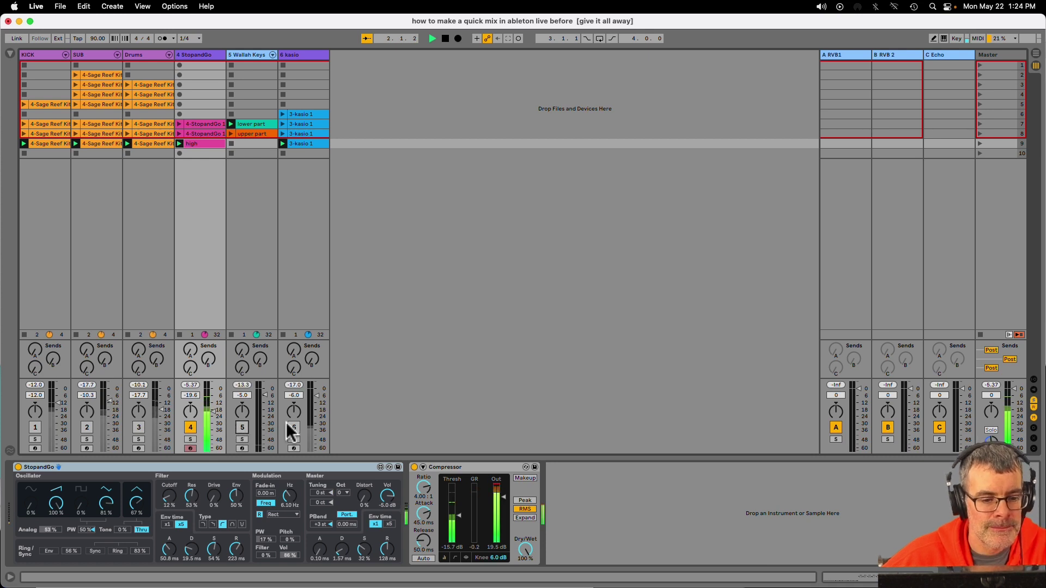
left_click(241, 429)
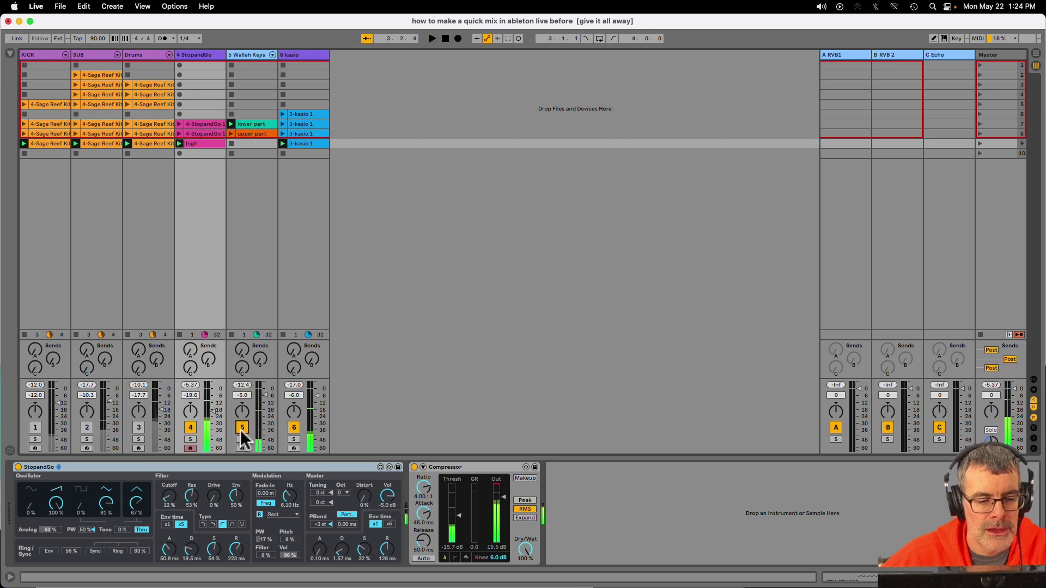
left_click(190, 428)
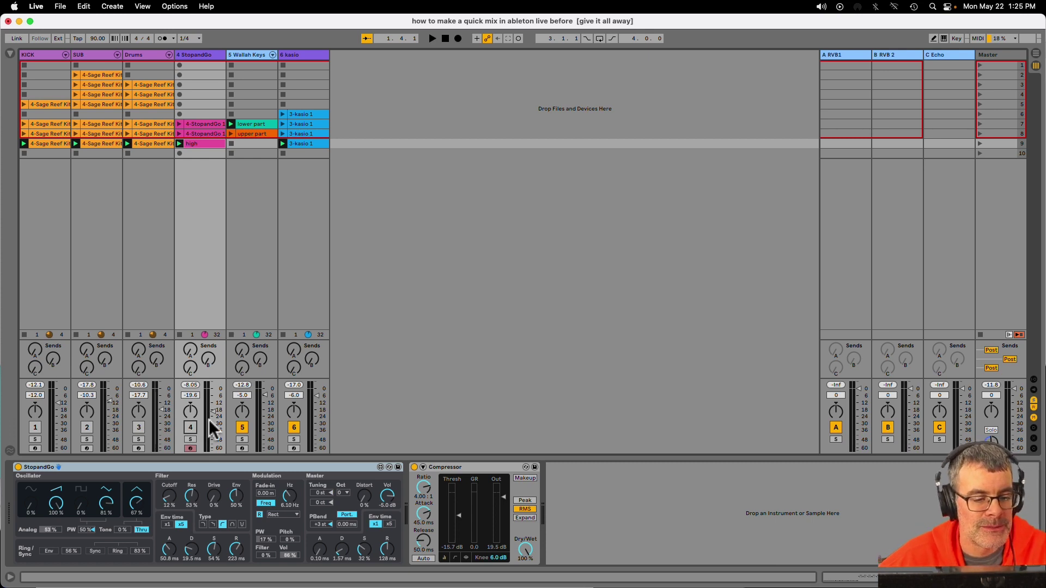
Step: Pan Wallah Keys to the left and lower kasio to -10.7 dB during playback
left_click(294, 409)
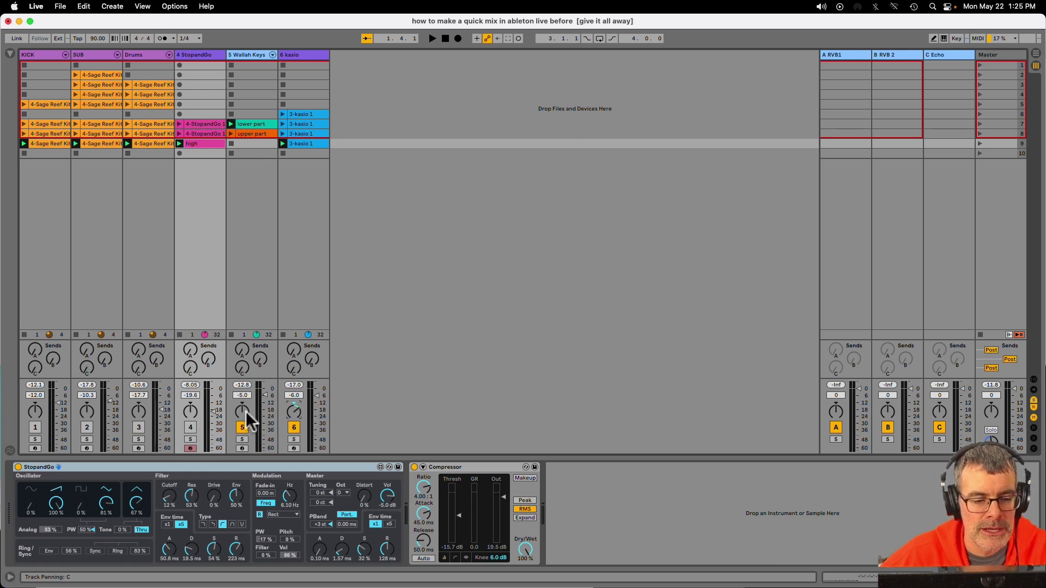
left_click_drag(246, 412, 244, 415)
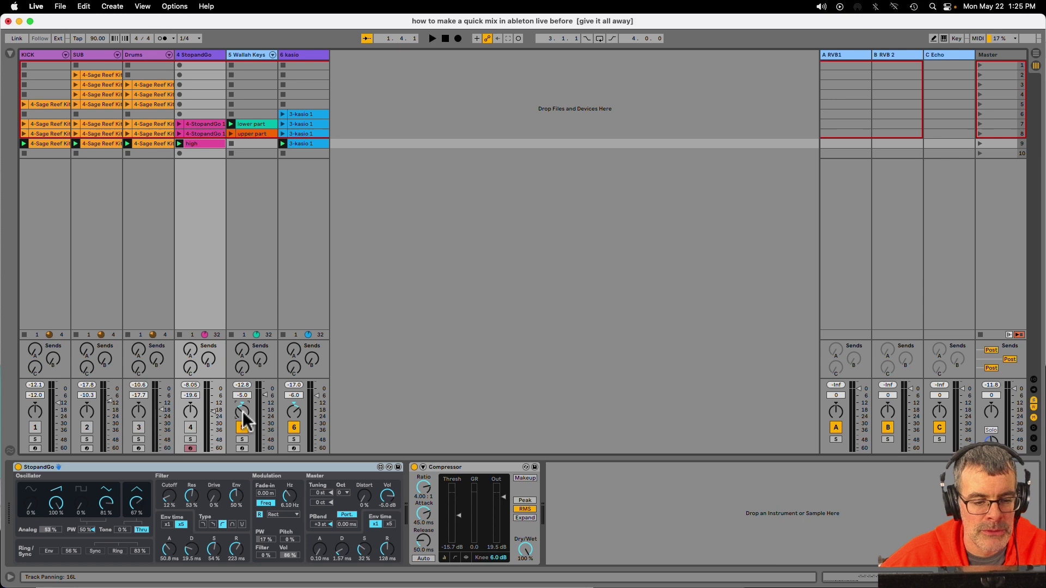
key("space")
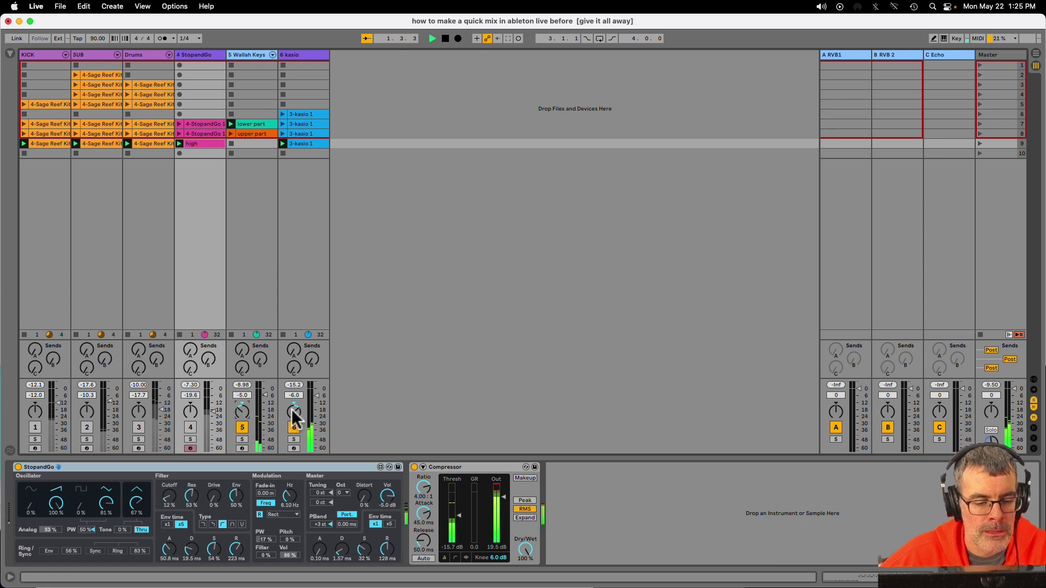
left_click_drag(315, 397, 317, 402)
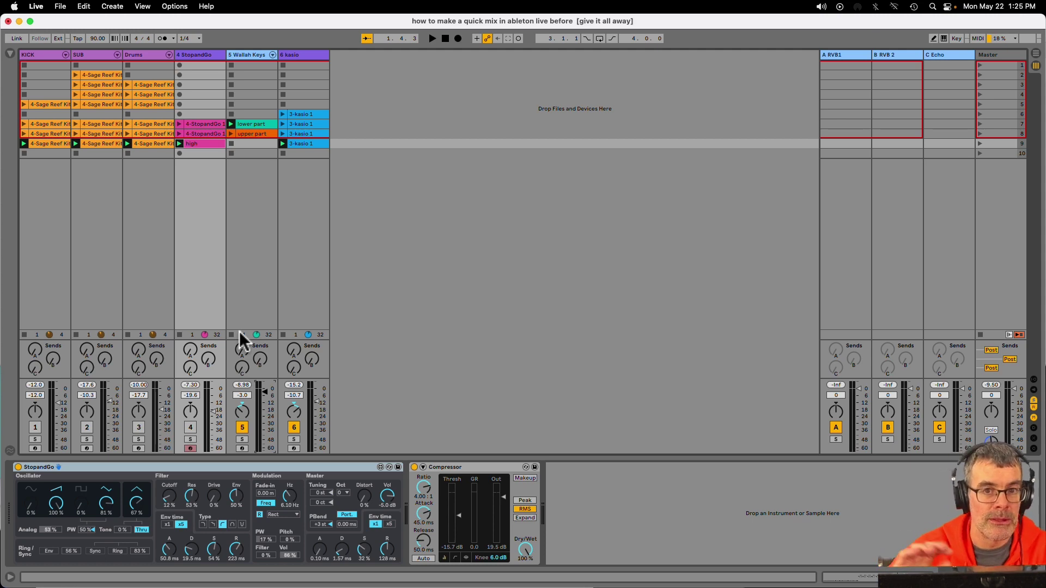
Step: Switch StopandGo back on and lower its volume to about -24 dB
key("space")
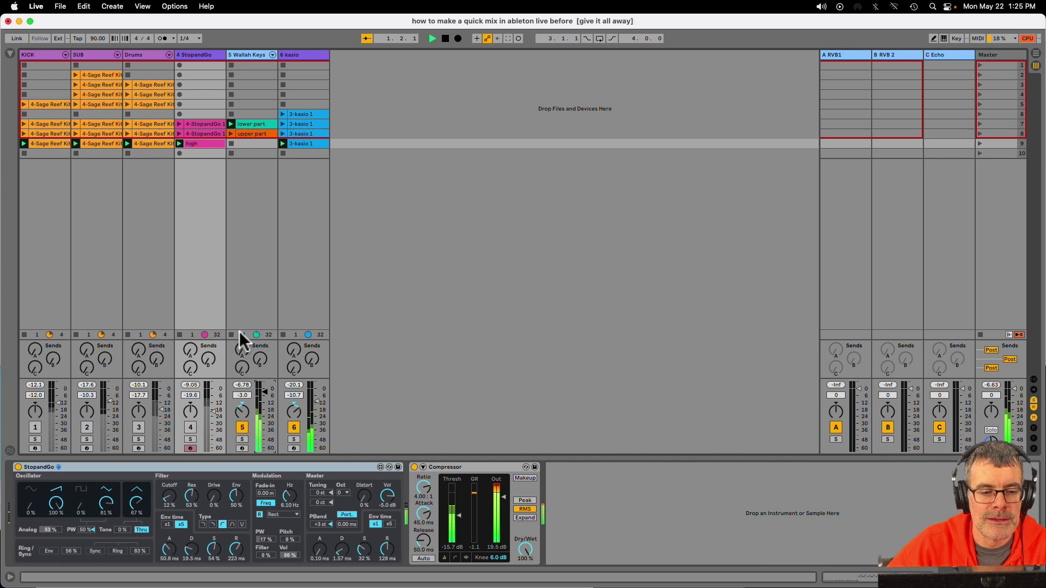
left_click(191, 427)
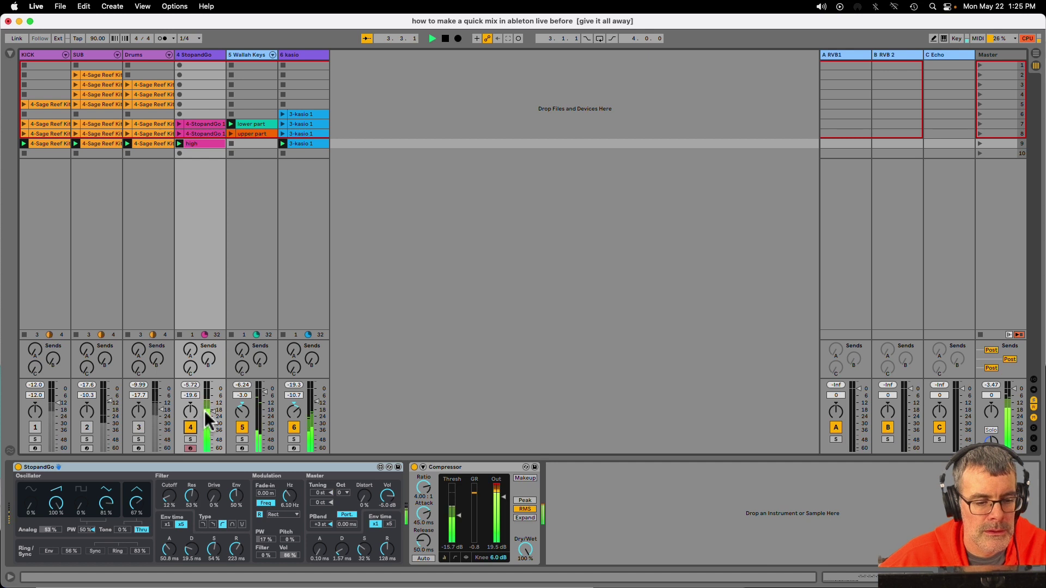
left_click_drag(216, 411, 216, 420)
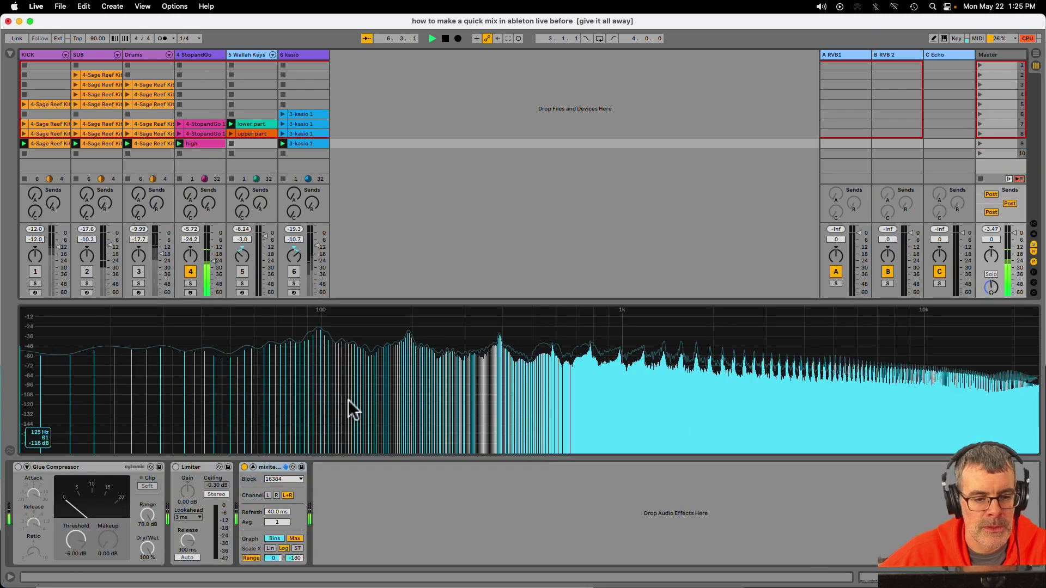
Step: Add EQ Eight to the StopandGo track and enlarge its spectrum display
left_click(199, 54)
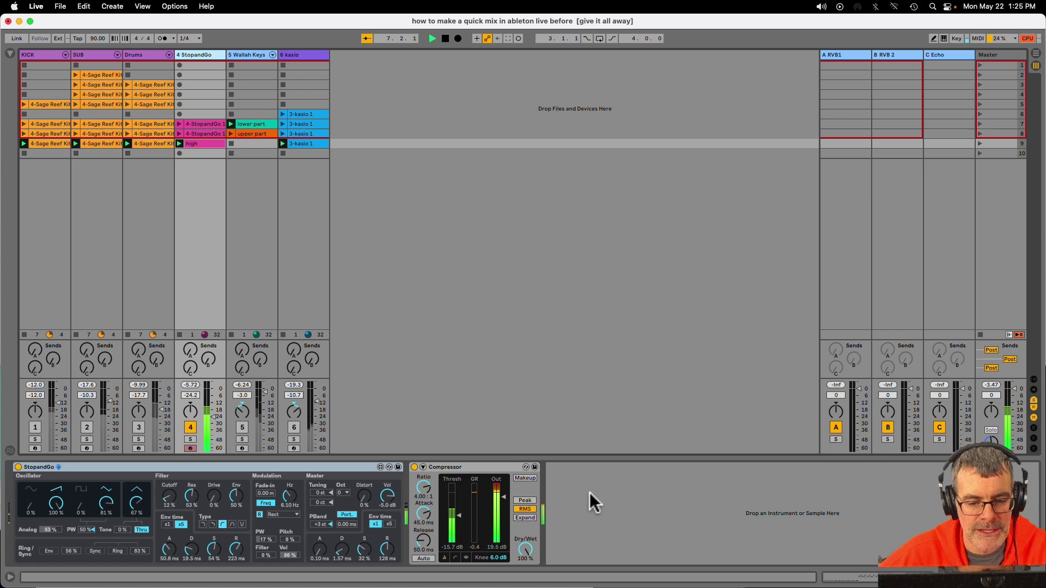
key("super+alt+b")
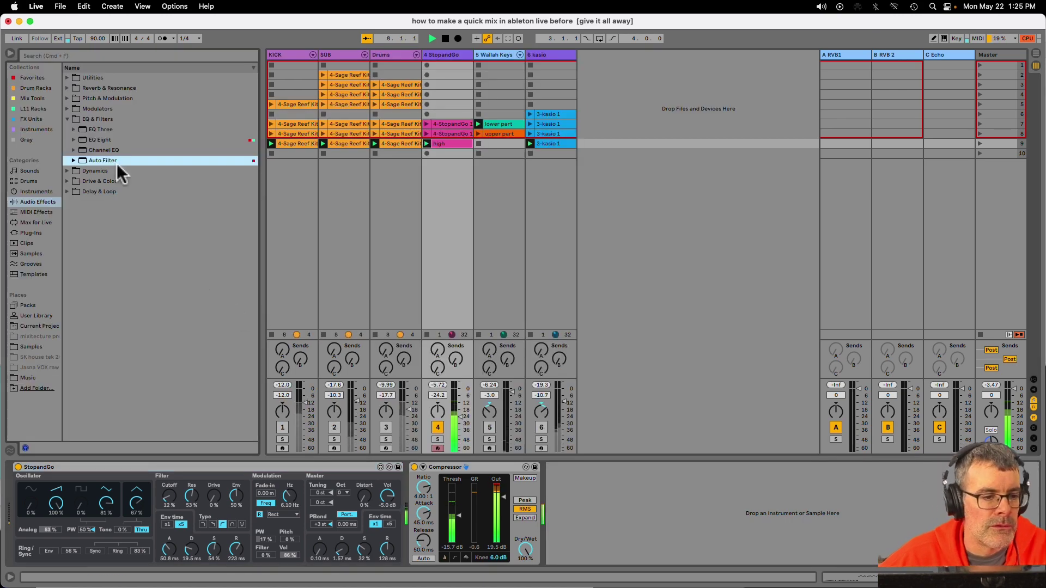
left_click(92, 140)
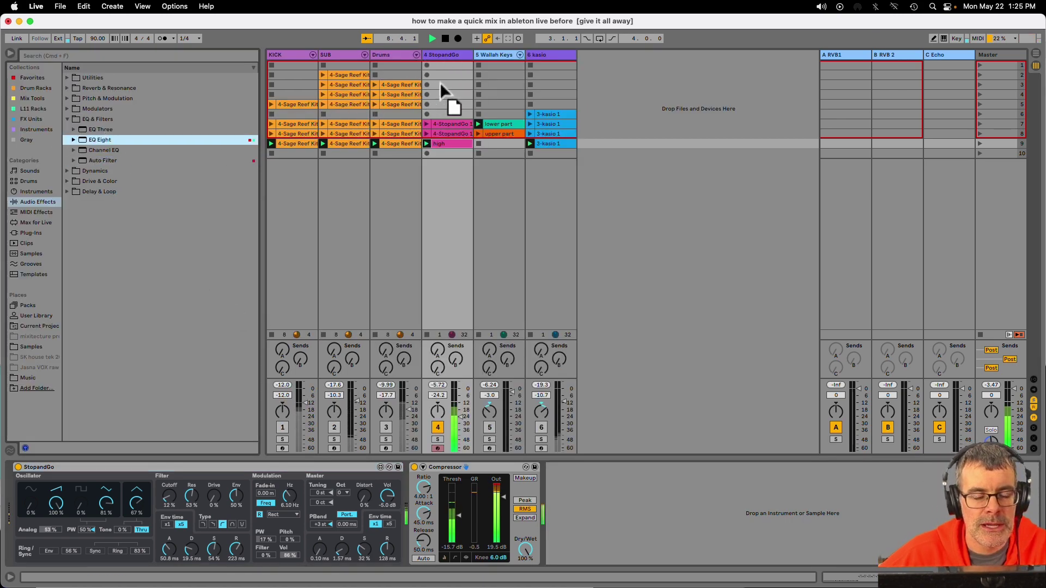
left_click_drag(440, 83, 446, 86)
double_click(630, 494)
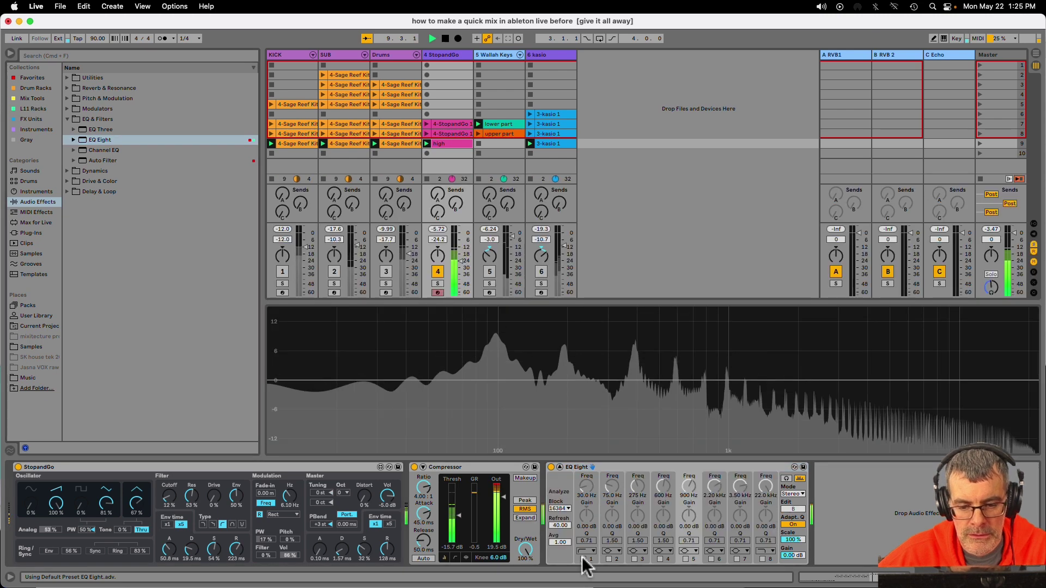
Step: Enable EQ band 1 as a low cut and adjust its frequency
left_click(583, 560)
left_click_drag(583, 492, 584, 490)
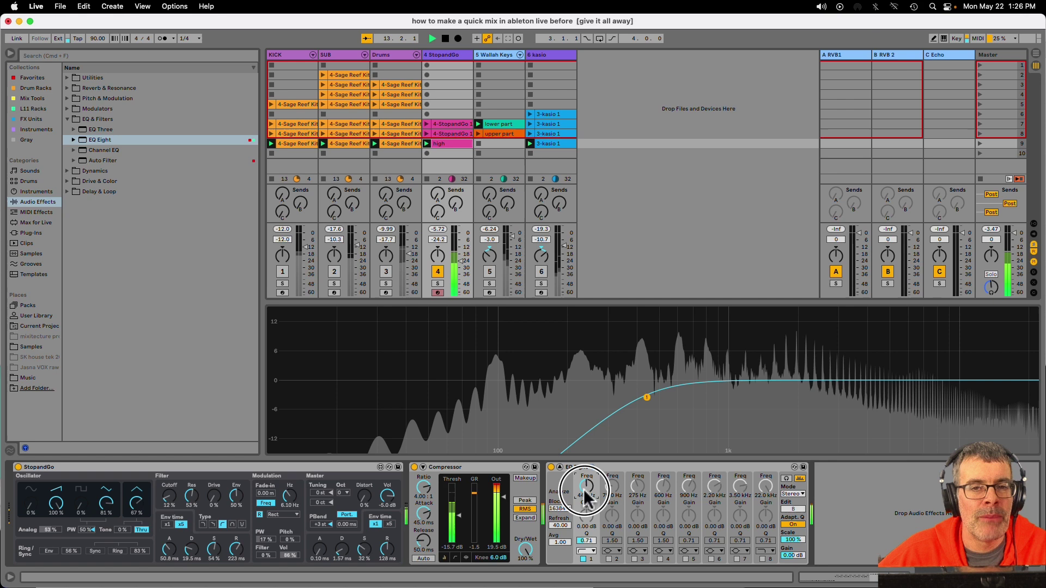
left_click_drag(584, 489, 577, 482)
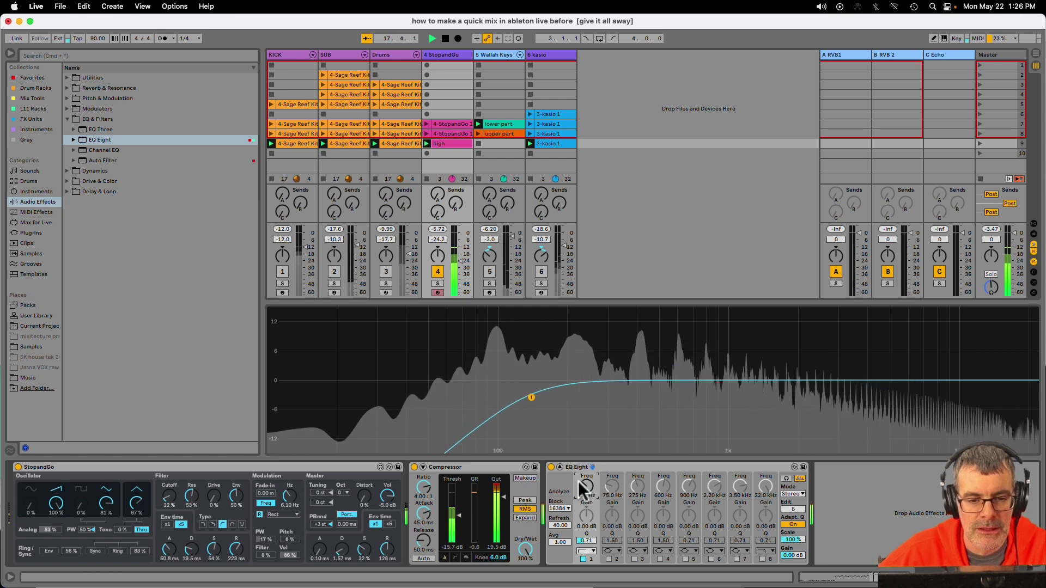
Step: Switch KICK, SUB and Drums back on and compare StopandGo soloed versus the mix
left_click(282, 271)
left_click(334, 271)
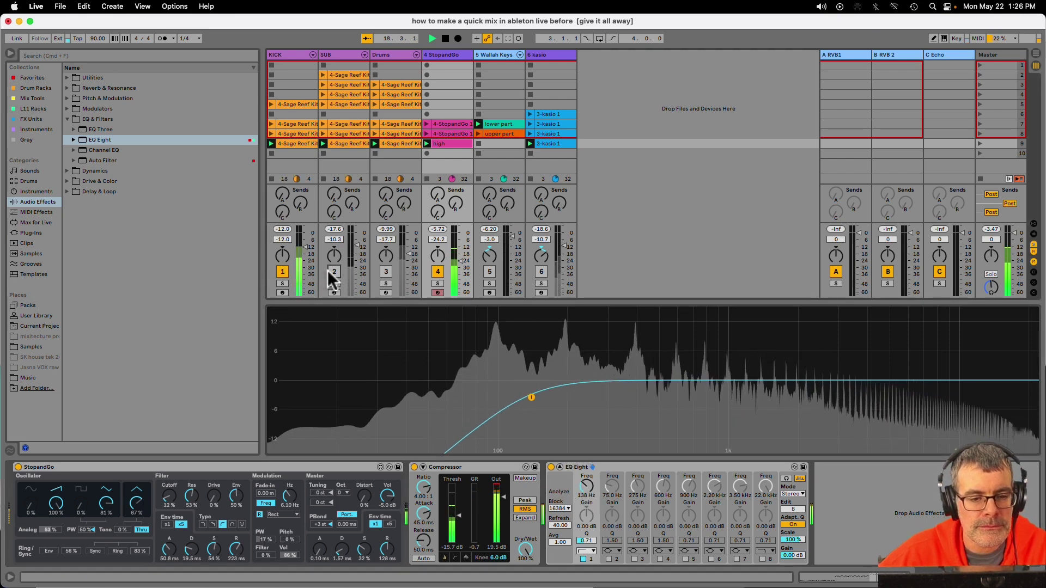
left_click(386, 271)
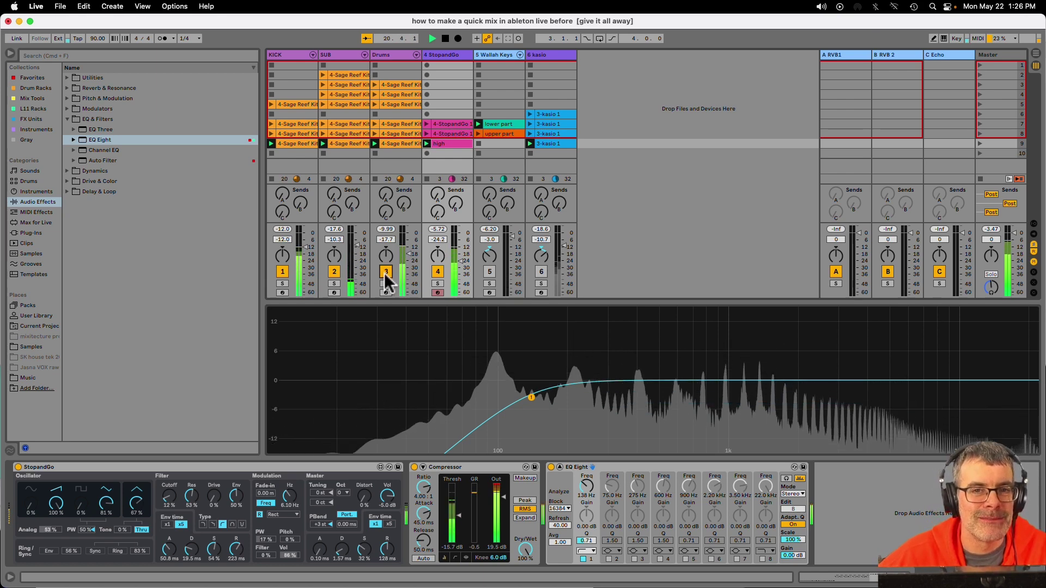
left_click(437, 284)
left_click(437, 283)
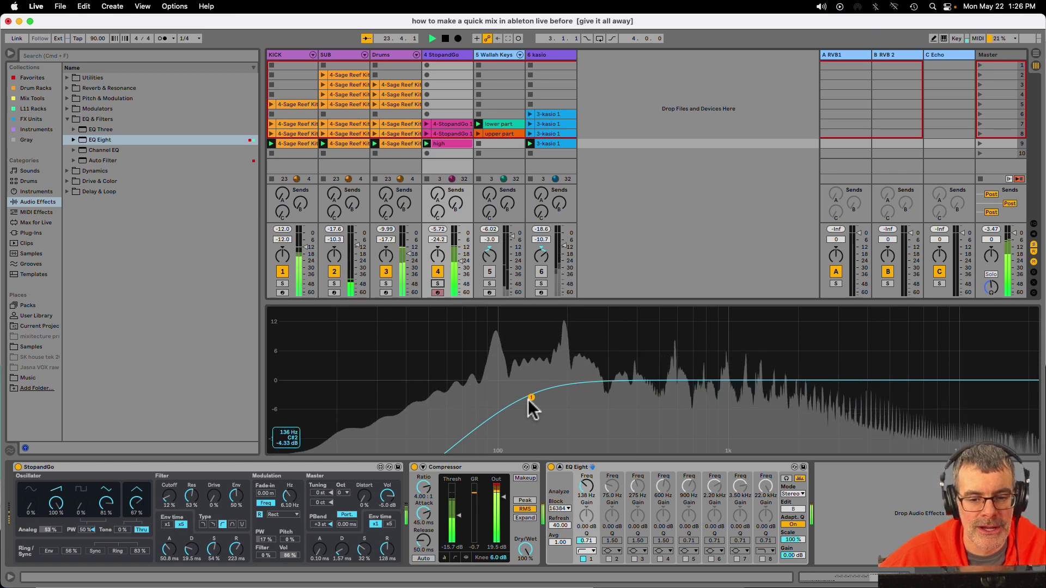
Step: Reshape the low cut into a gentle slope near 139 Hz, then unmute kasio
left_click(532, 398)
left_click_drag(531, 397, 495, 339)
left_click(433, 284)
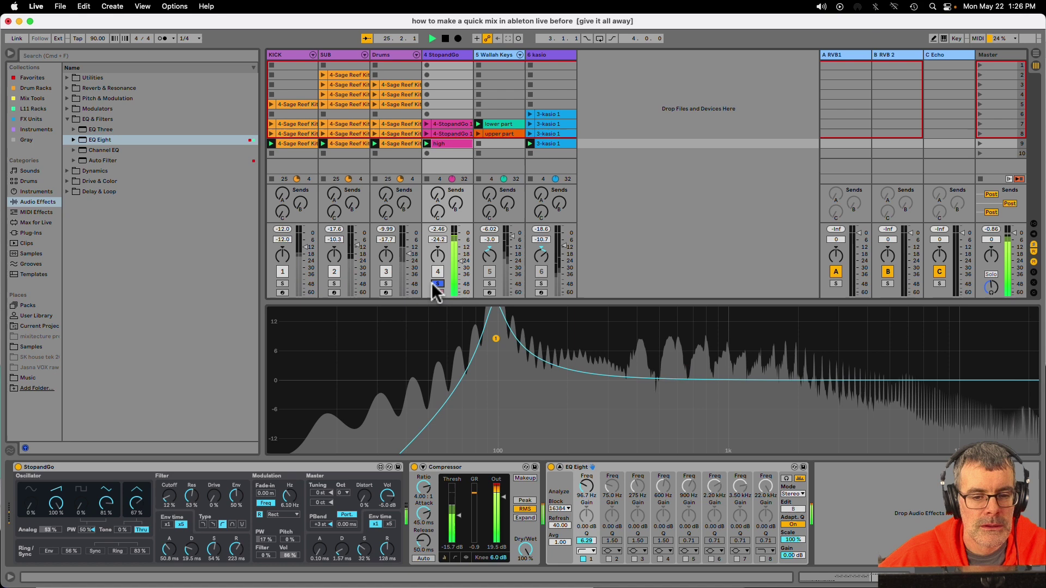
left_click(433, 283)
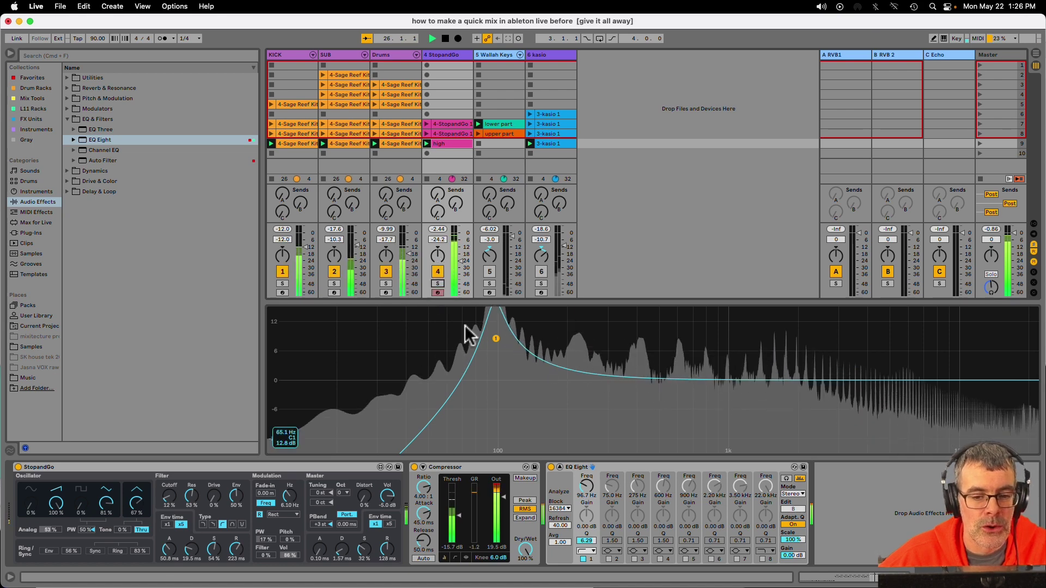
left_click_drag(496, 342, 532, 394)
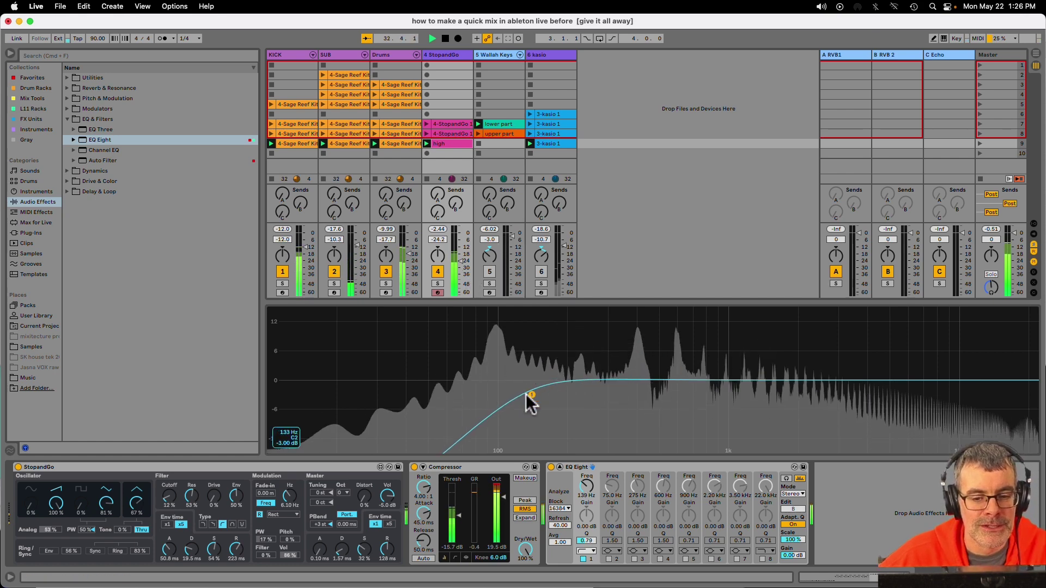
left_click(541, 272)
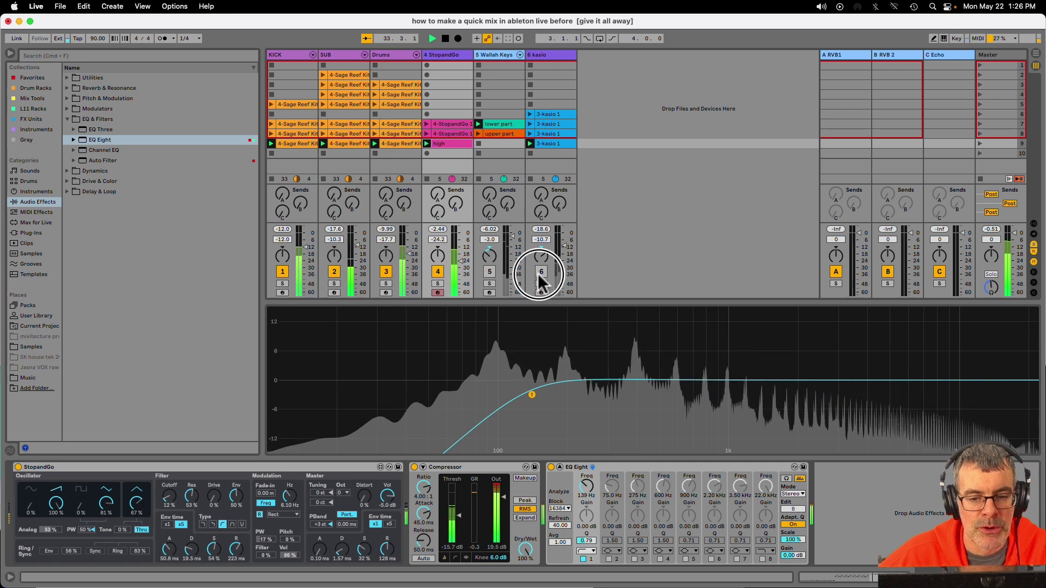
left_click(542, 55)
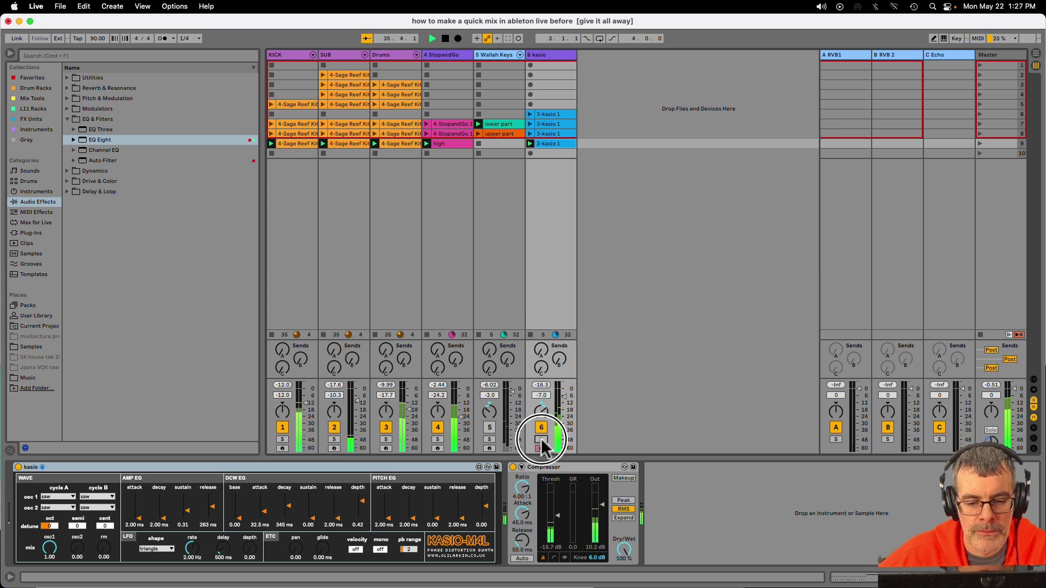
Step: Show the Master spectrum analyser and toggle solos on StopandGo and kasio, leaving kasio soloed
left_click(564, 250)
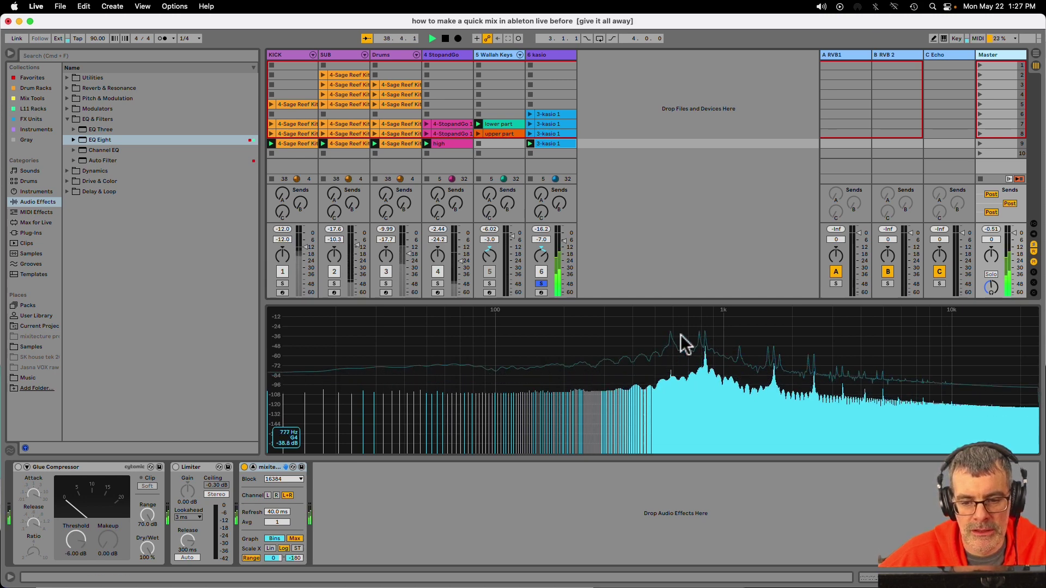
left_click(541, 284)
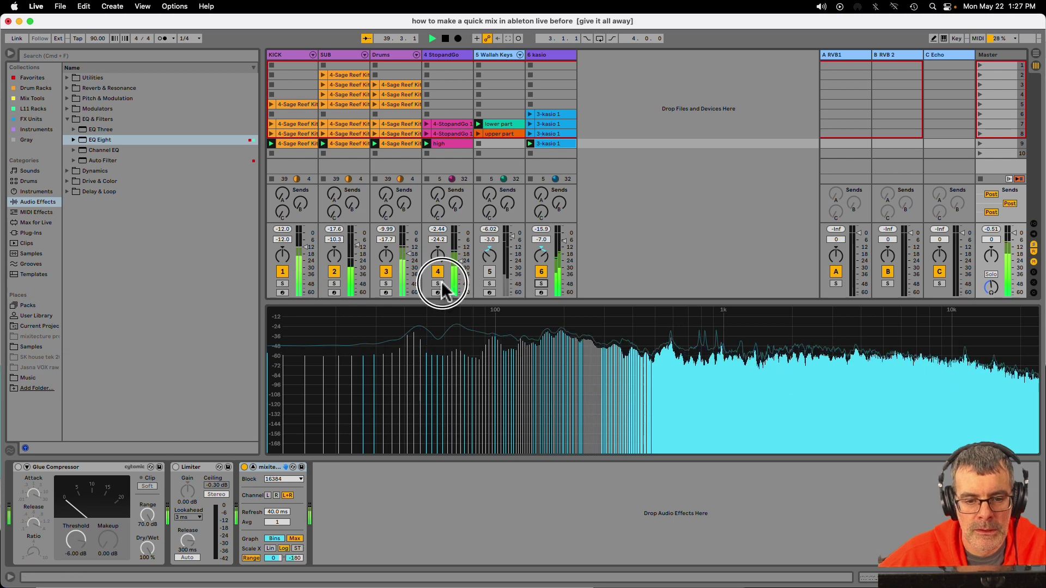
left_click(438, 284)
left_click(453, 54)
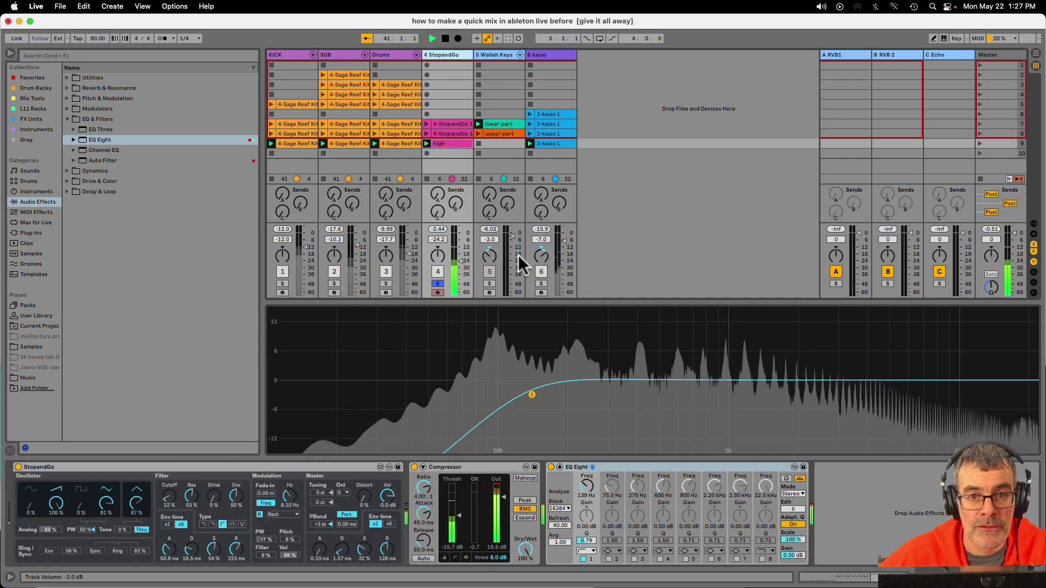
left_click(541, 284)
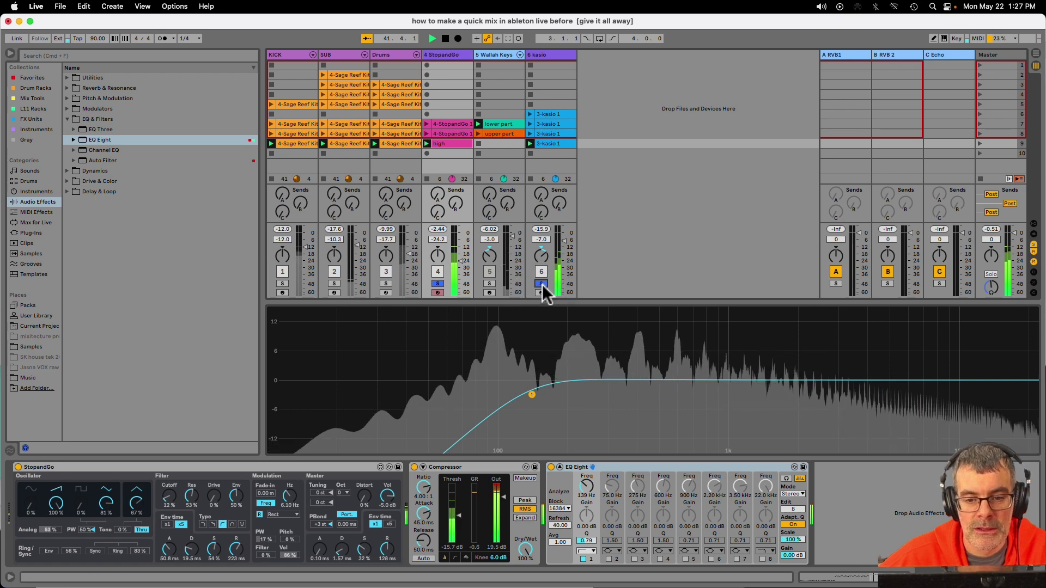
left_click(432, 283)
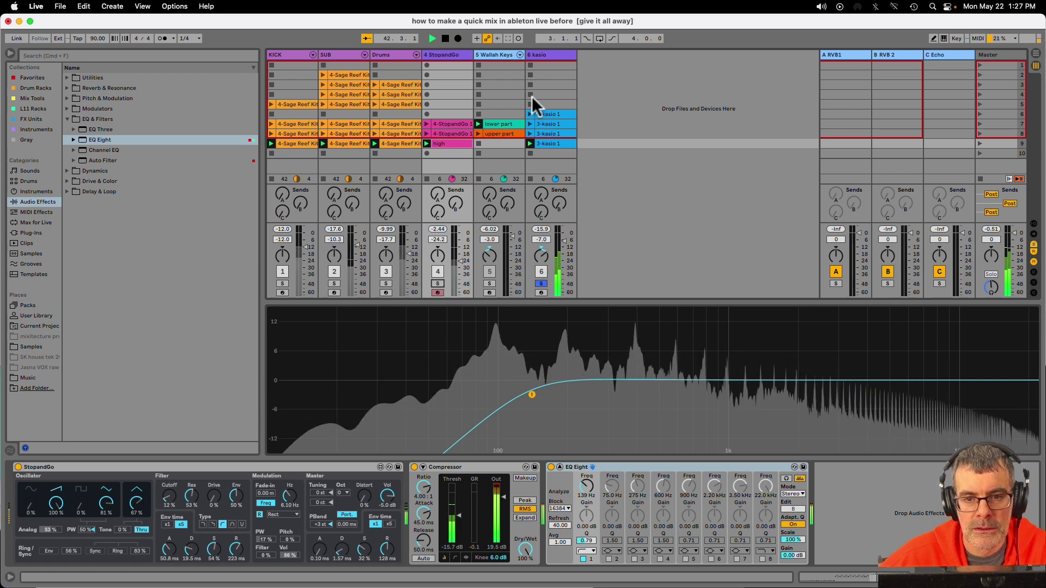
left_click(540, 55)
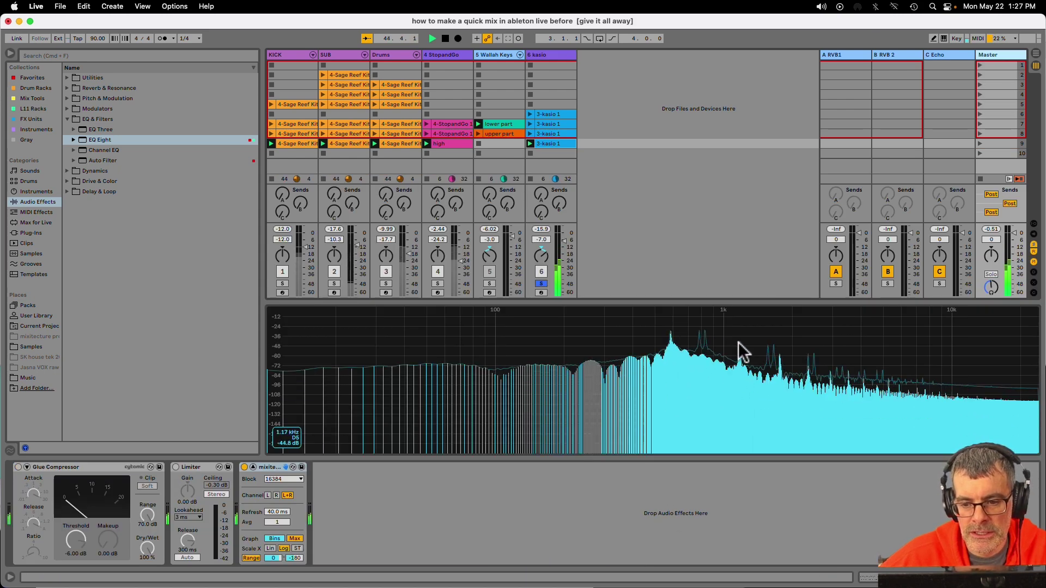
Step: Enable EQ band 5 on StopandGo and sweep a boost near 1 kHz to find harshness
left_click(448, 55)
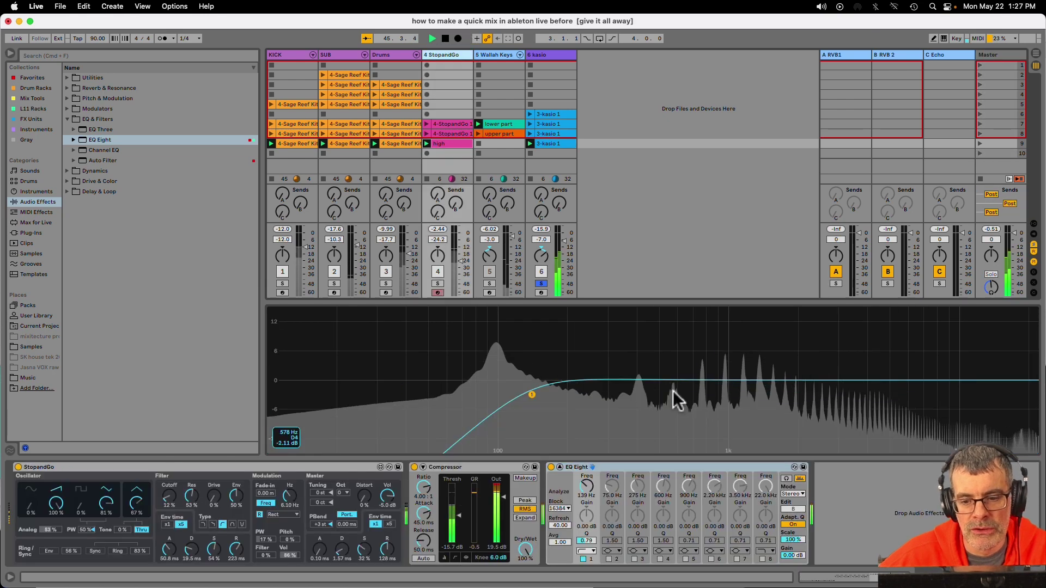
left_click(685, 559)
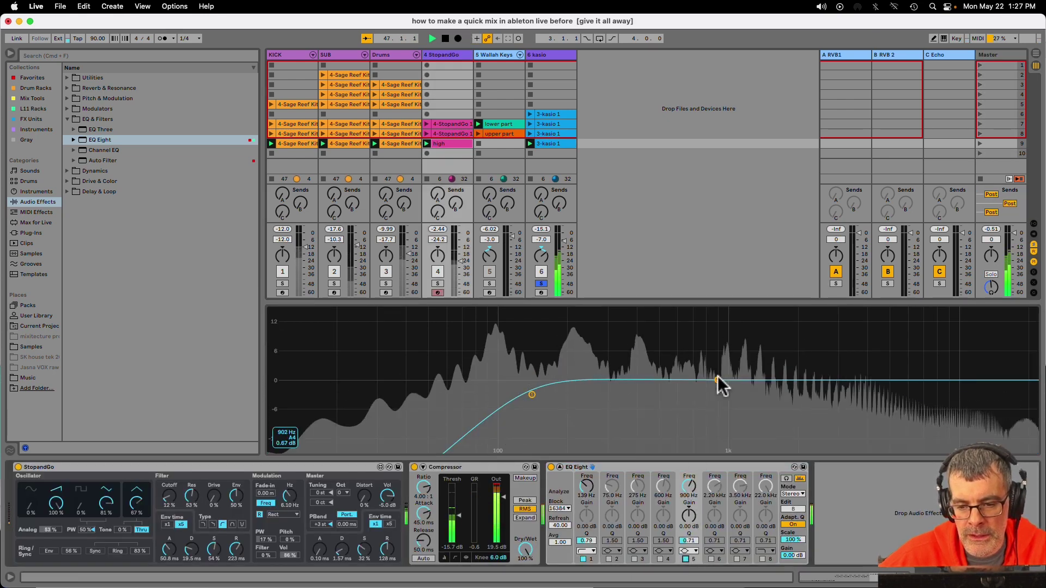
left_click_drag(718, 380, 726, 310)
left_click(438, 284)
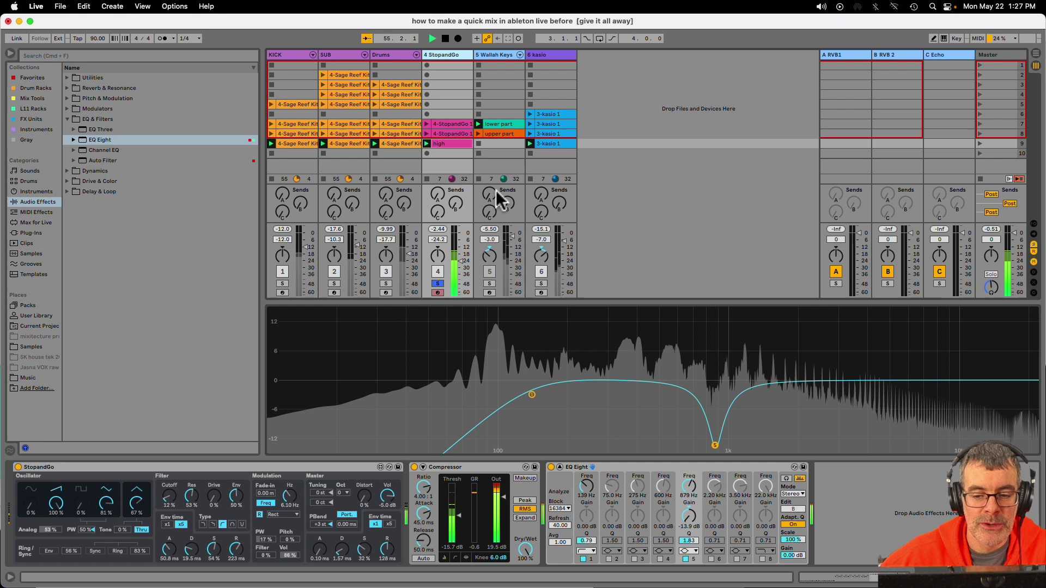
left_click(436, 284)
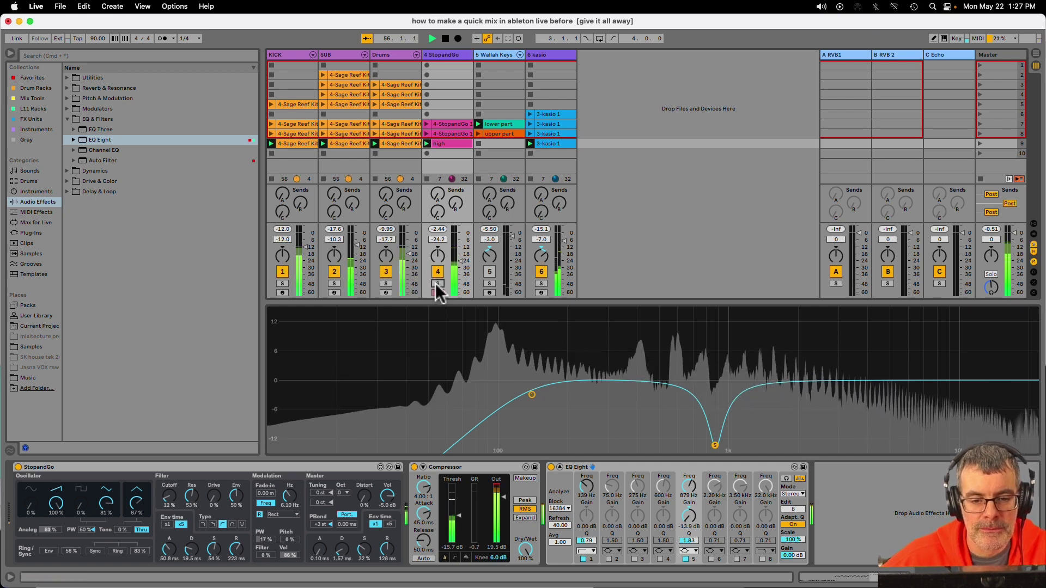
Step: Mute Drums and KICK, then carve band 5 into a -14.8 dB notch near 907 Hz
left_click(384, 271)
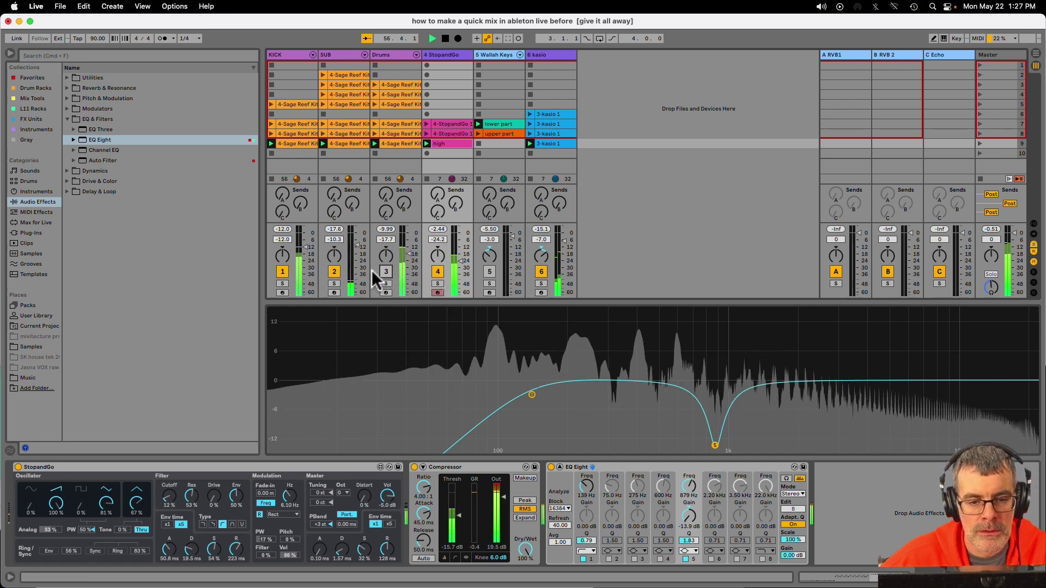
left_click(279, 272)
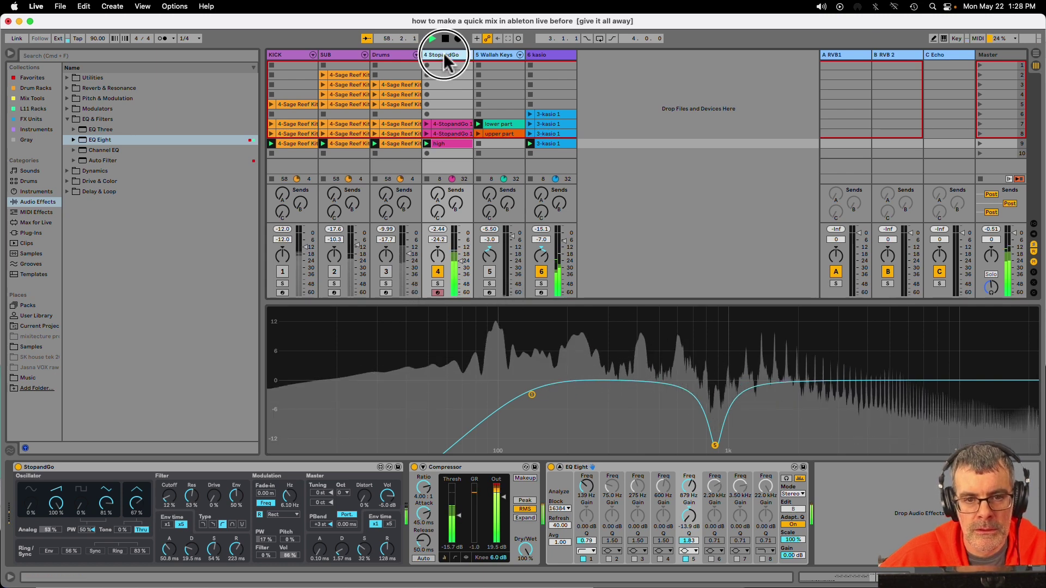
left_click_drag(689, 516, 689, 526)
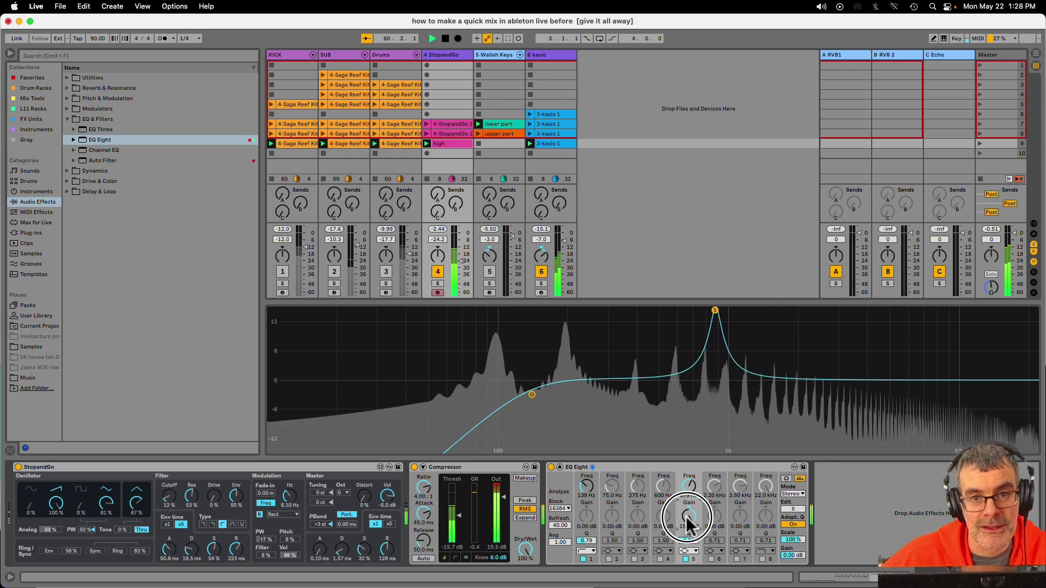
left_click_drag(690, 526, 689, 525)
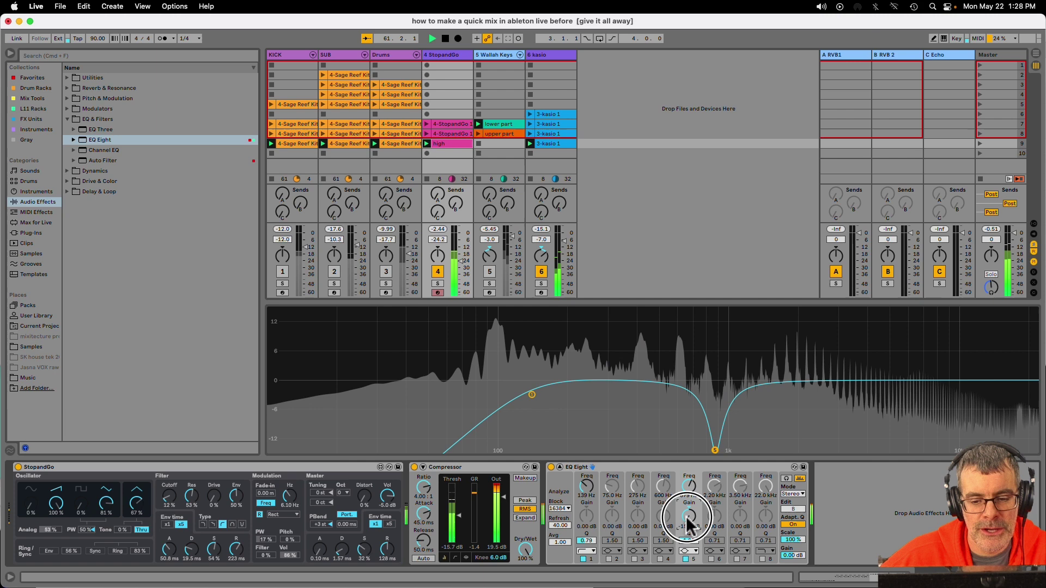
left_click_drag(687, 489, 688, 487)
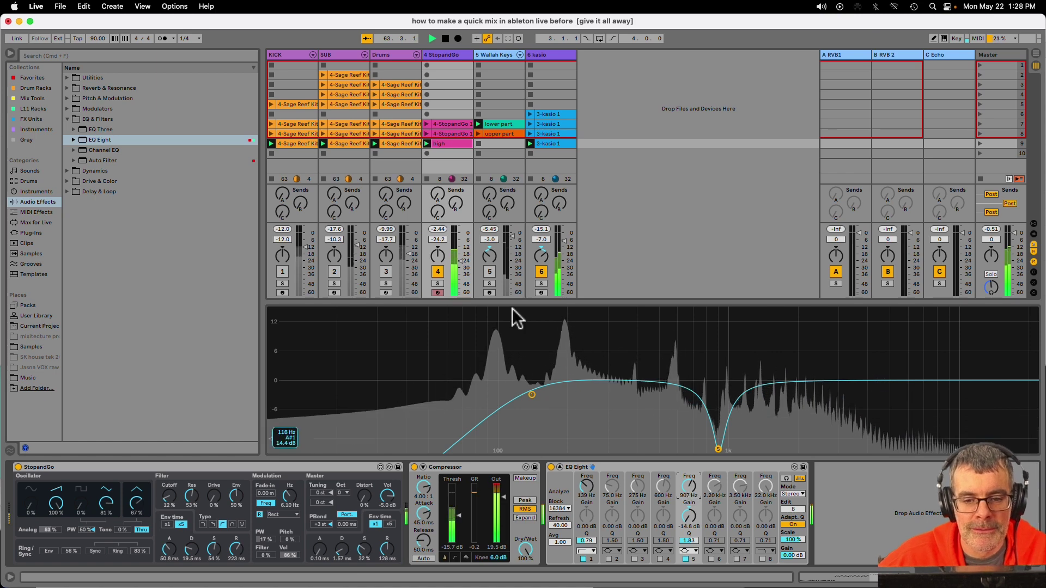
Step: Mute kasio and StopandGo, leaving only Wallah Keys playing
left_click(541, 272)
left_click(490, 271)
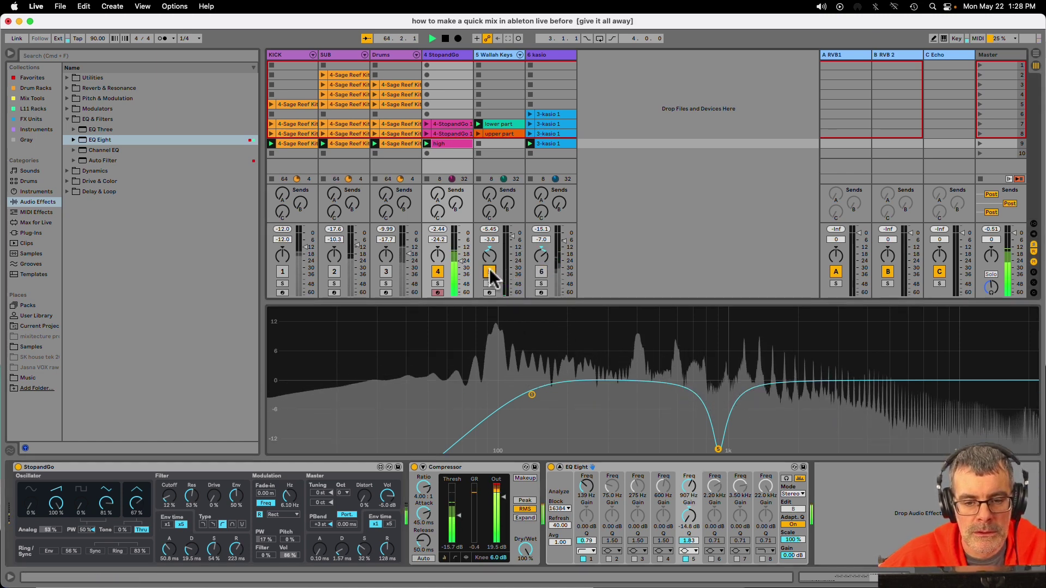
left_click(436, 269)
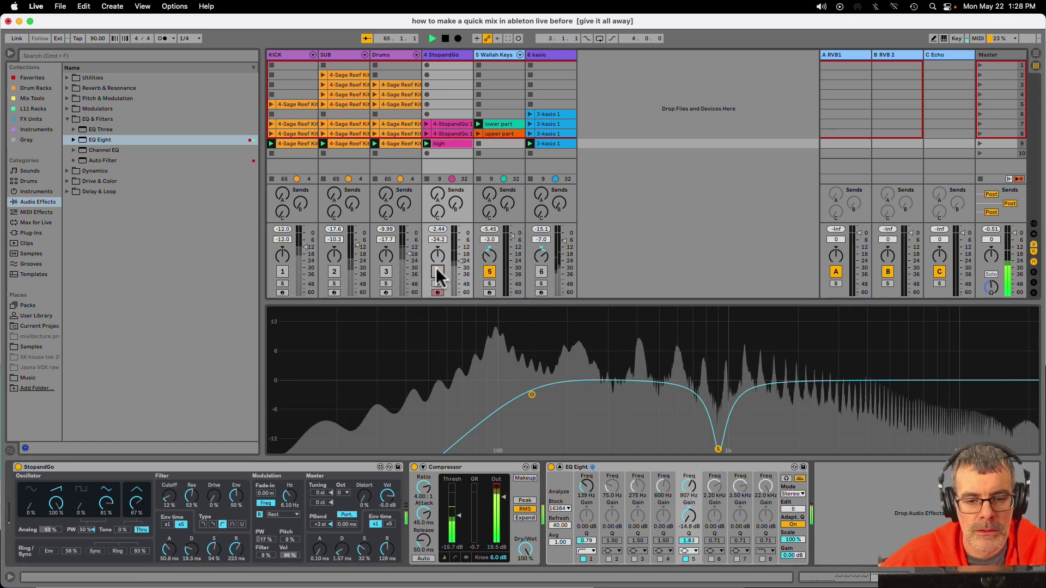
left_click(491, 55)
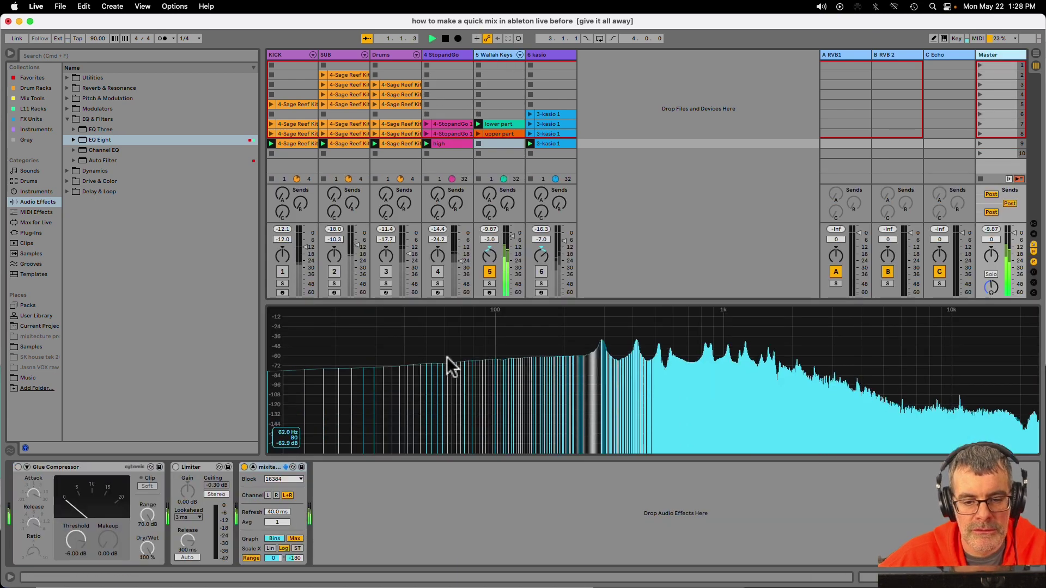
Step: Add an Auto Filter to Wallah Keys and raise its frequency from 50 Hz to about 125 Hz
key("space")
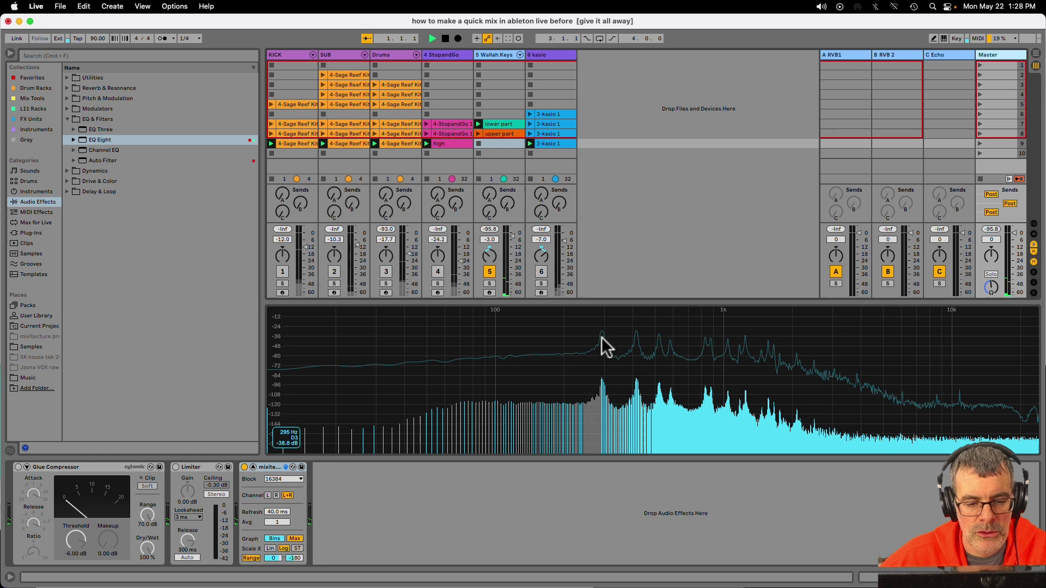
key("space")
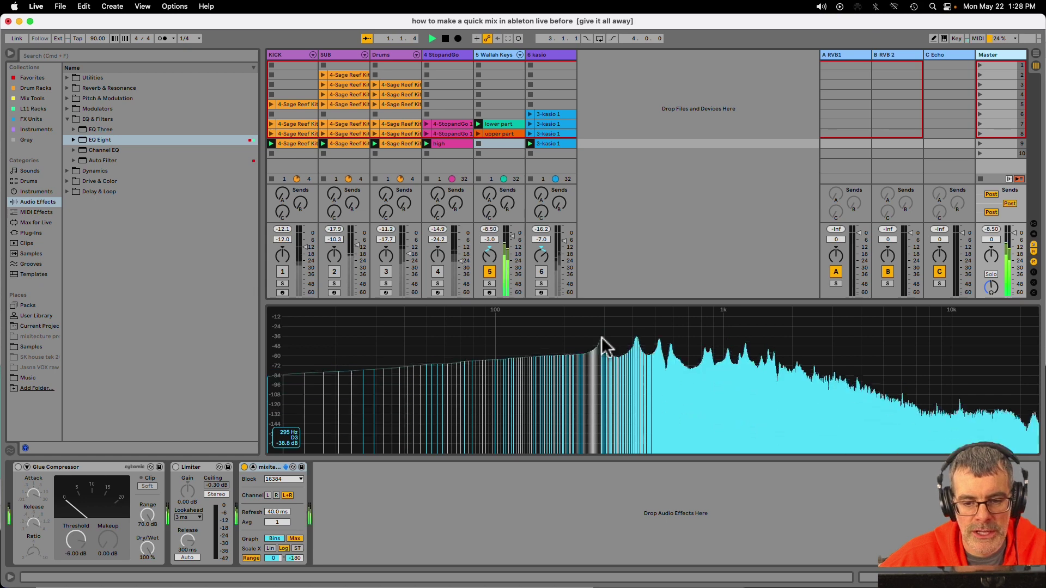
left_click(497, 56)
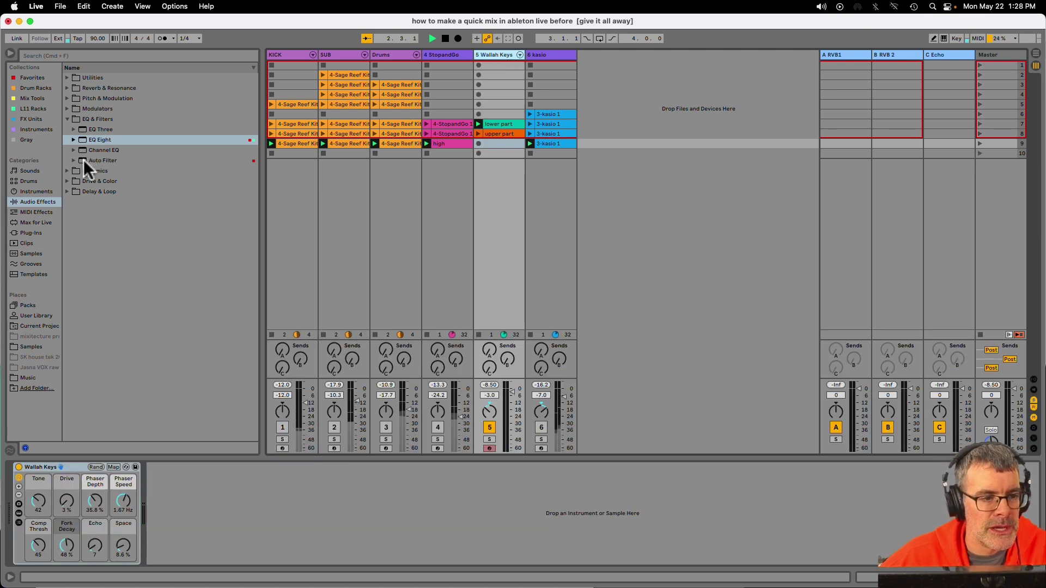
left_click_drag(83, 159, 300, 106)
left_click_drag(502, 82, 500, 81)
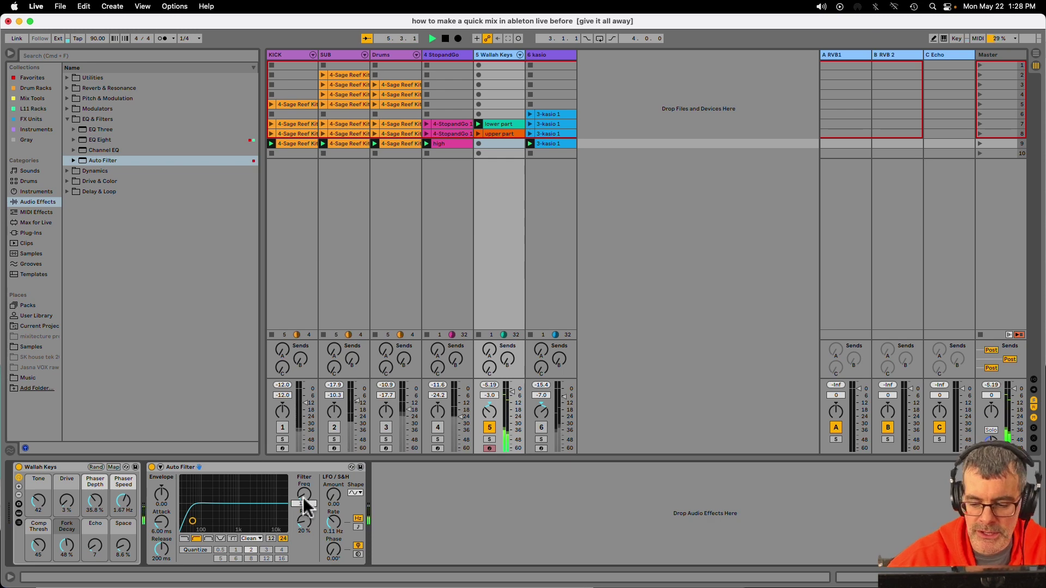
left_click_drag(303, 499, 304, 488)
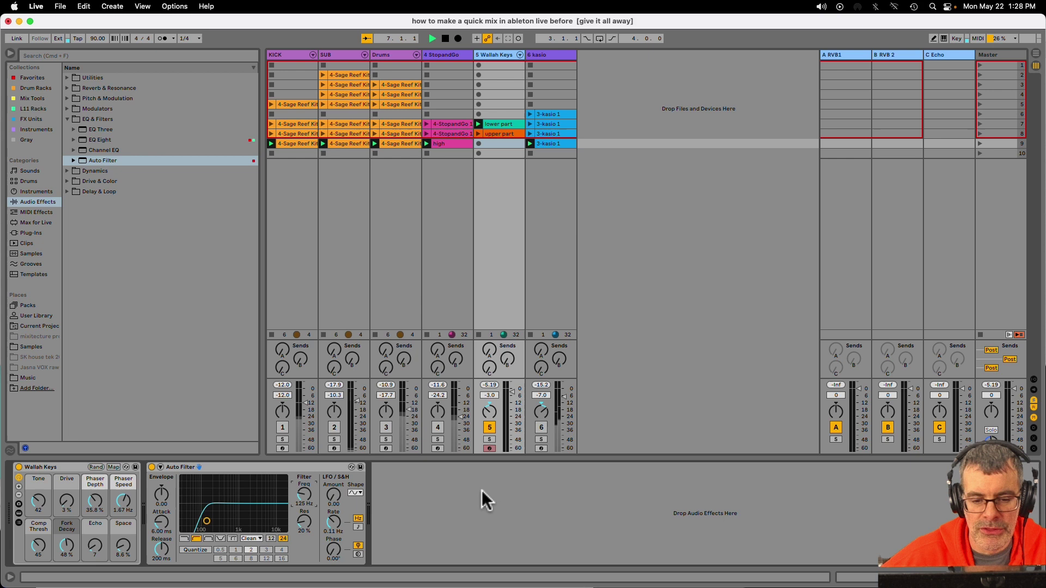
Step: Unmute the StopandGo track
left_click(438, 429)
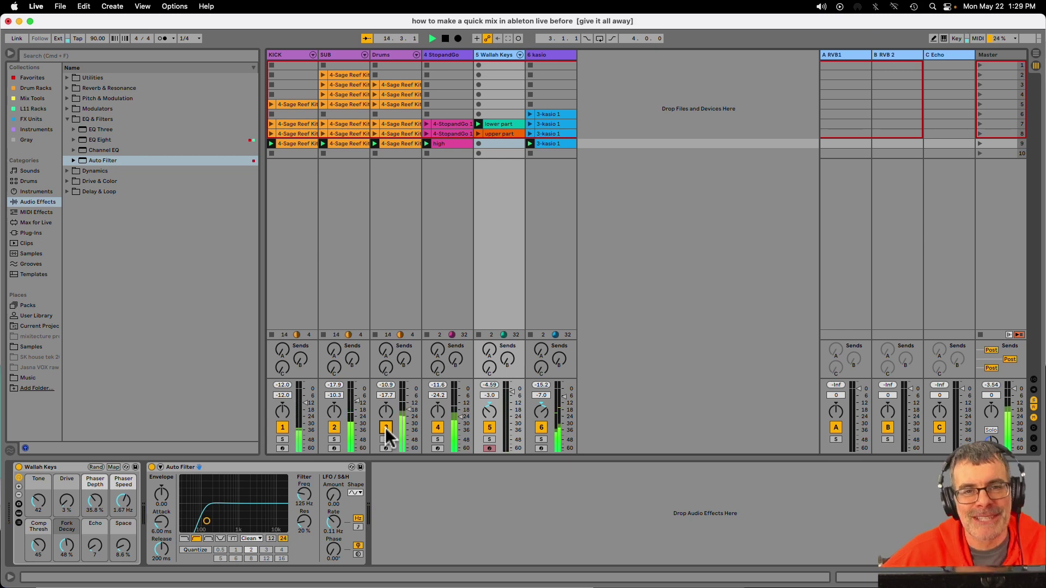
Step: Check the A, B and C return devices, then send Drums into the A RVB1 reverb
left_click(832, 56)
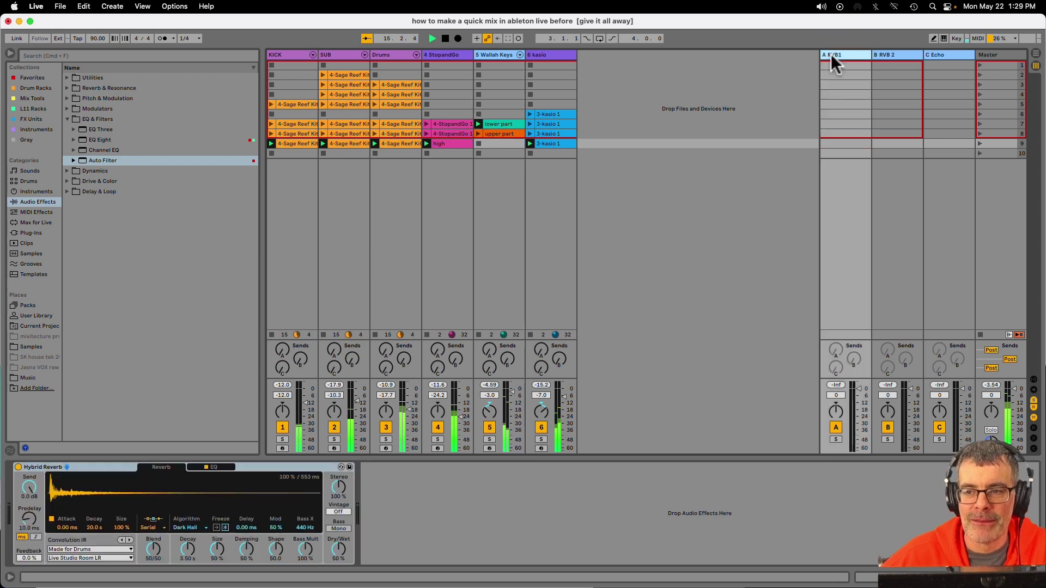
left_click(890, 55)
left_click(939, 55)
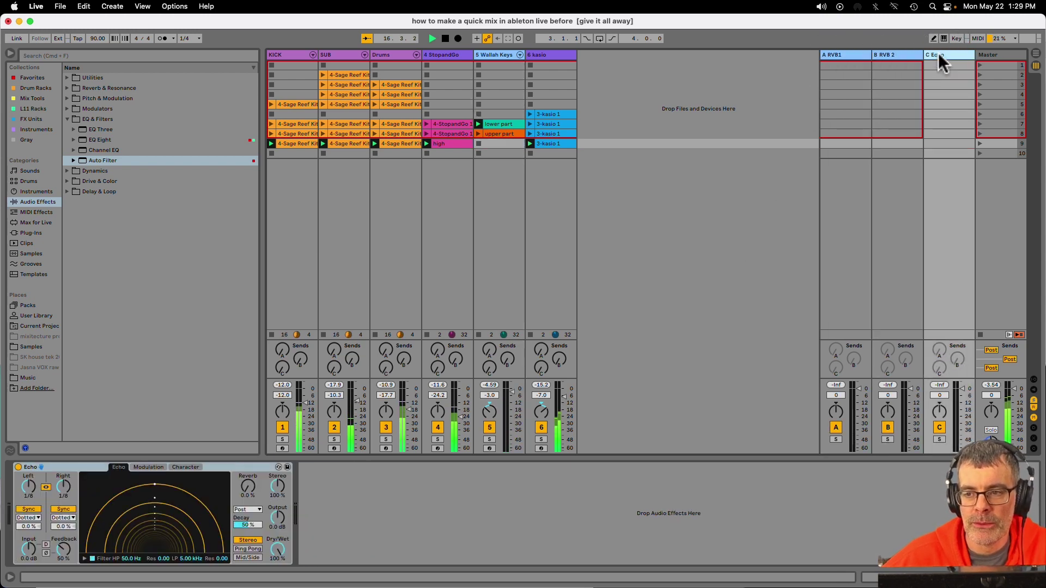
left_click(845, 56)
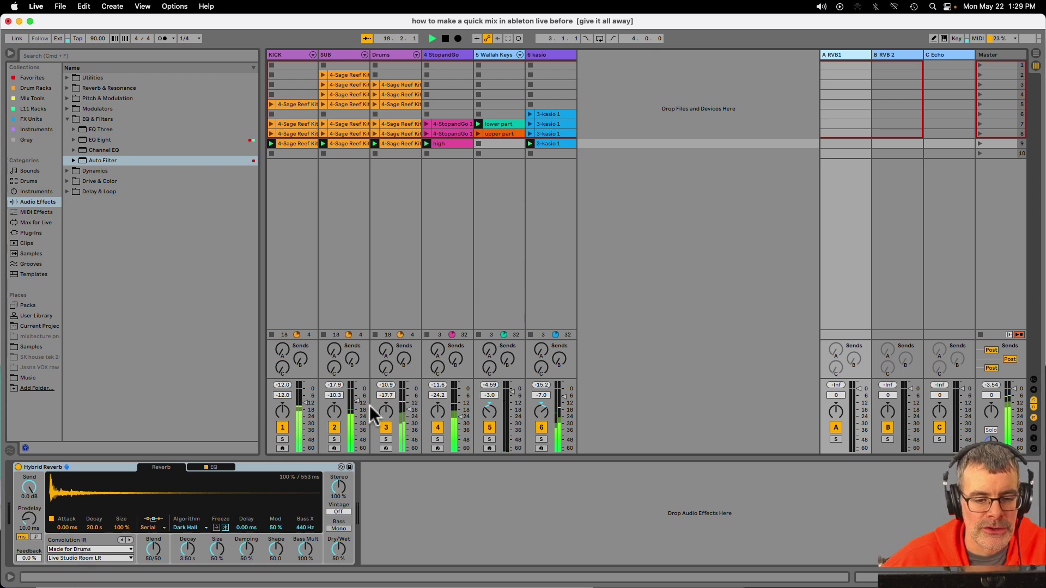
left_click_drag(387, 351, 388, 350)
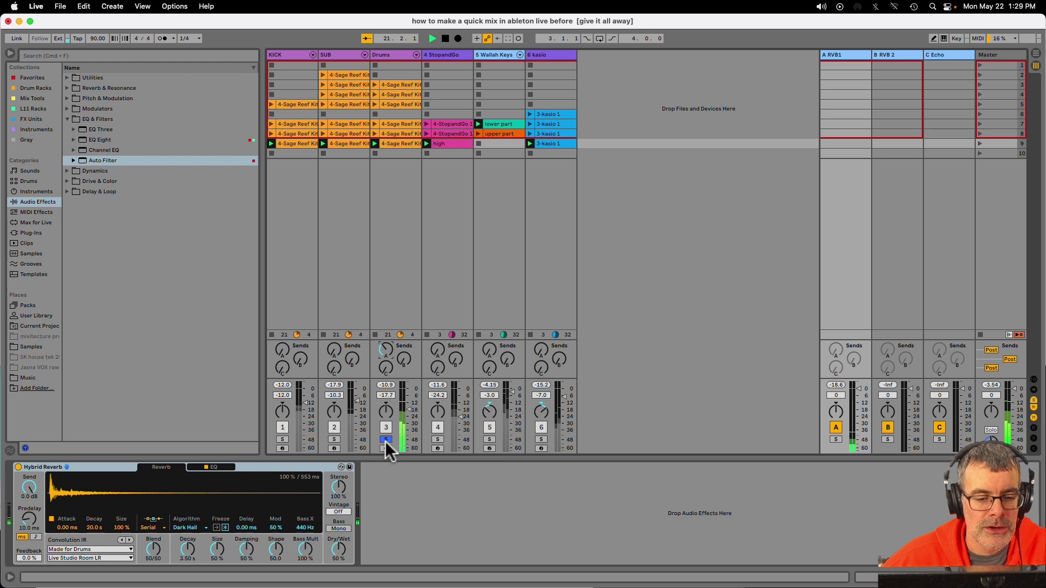
Step: Mute StopandGo, Wallah Keys and kasio, raise the Drums Send A, and compare the A return on and off
left_click(438, 427)
left_click(489, 427)
left_click(541, 428)
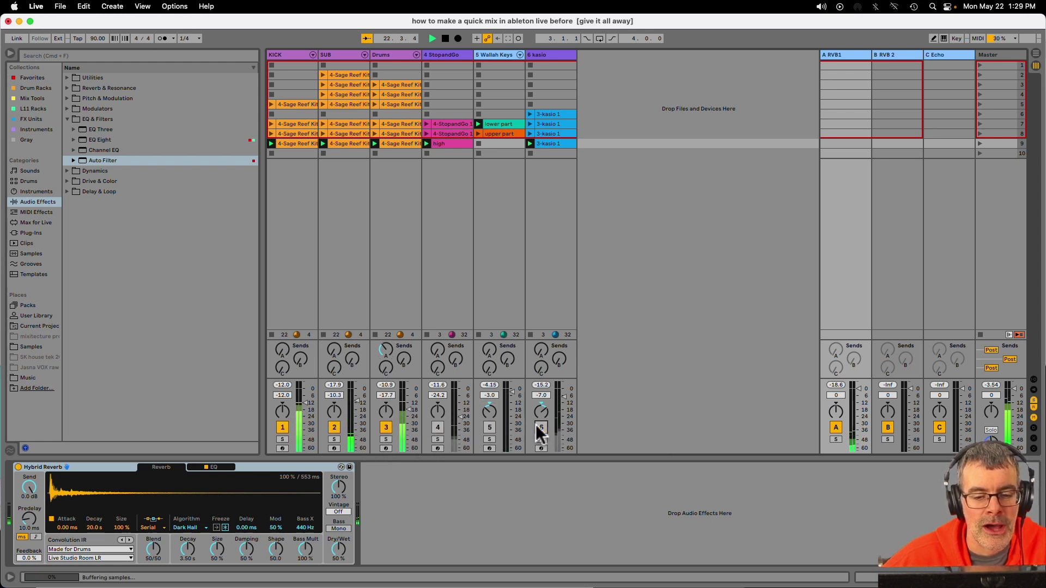
left_click(836, 428)
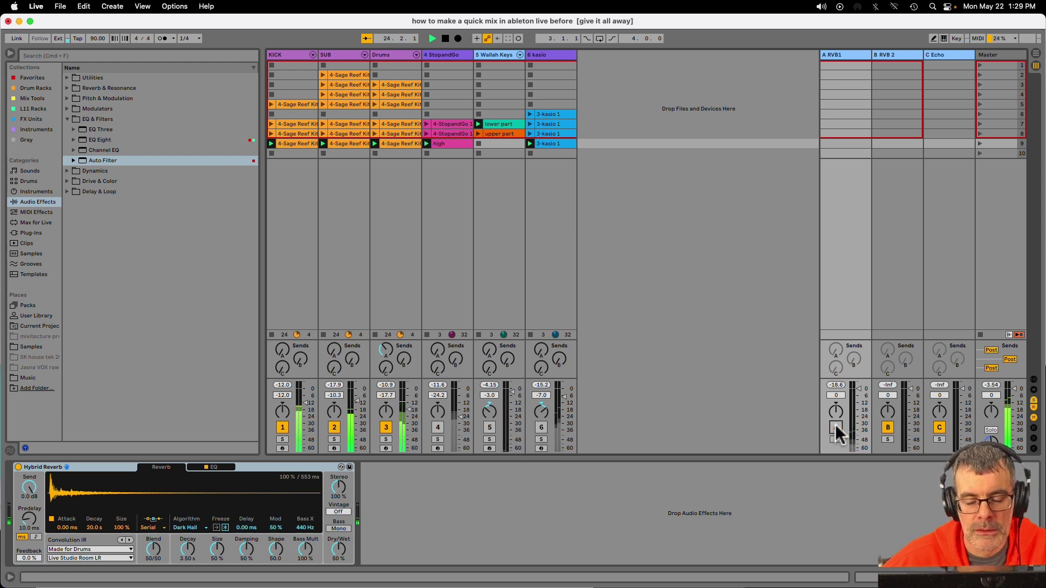
left_click(837, 428)
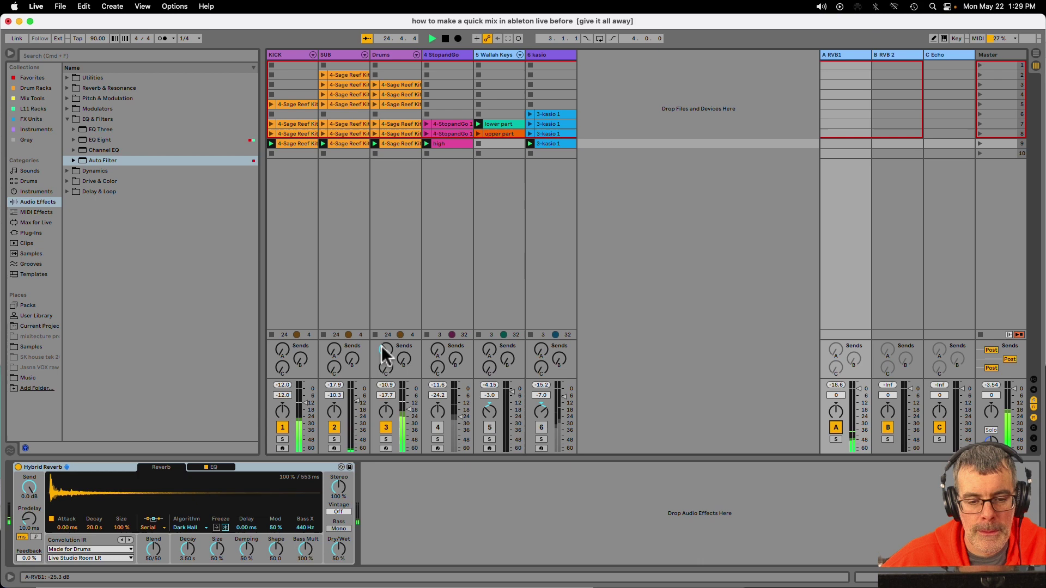
left_click_drag(384, 349, 384, 340)
left_click(835, 428)
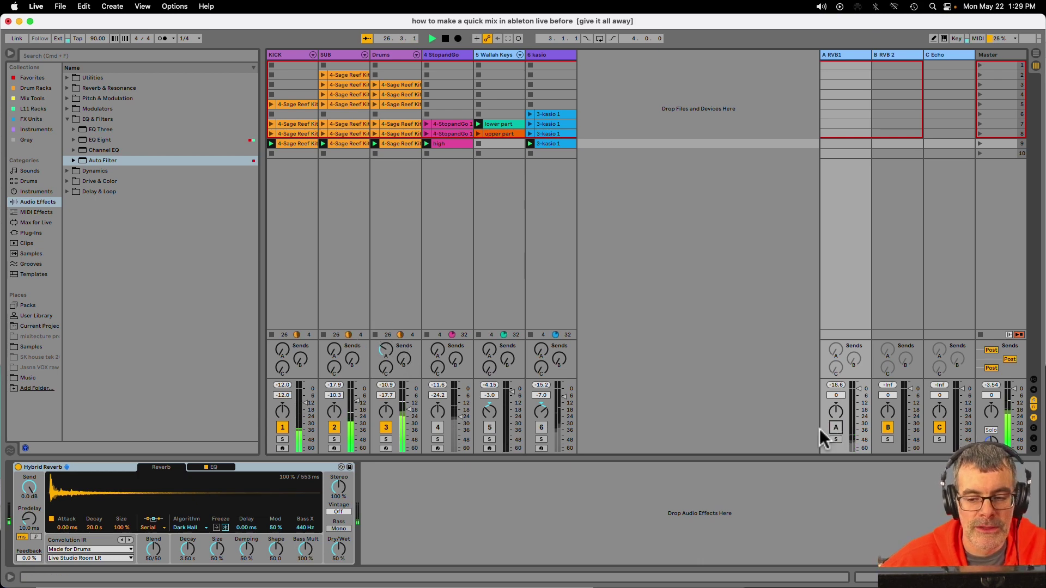
left_click(836, 428)
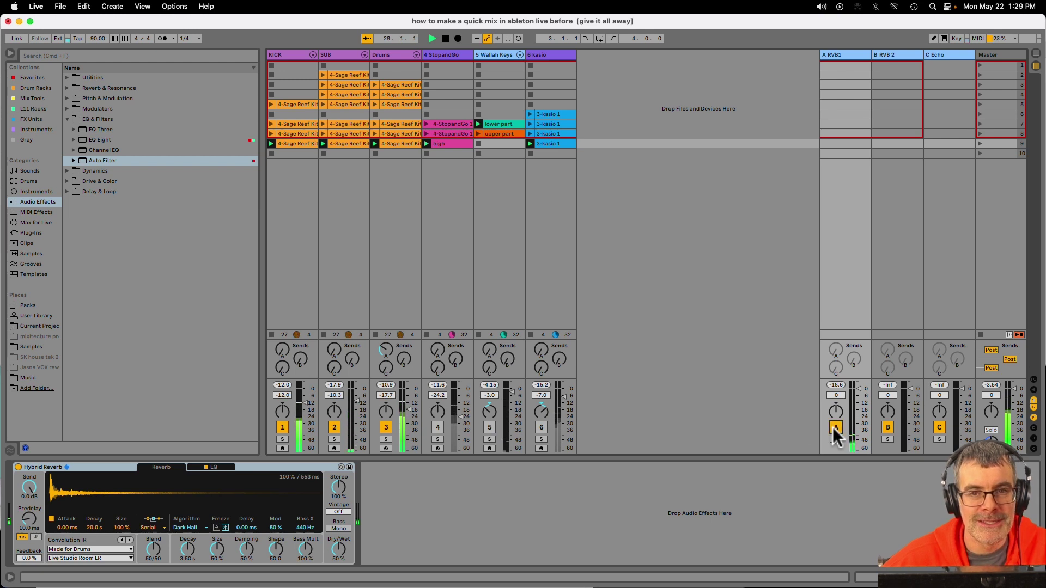
Step: Unmute StopandGo, Wallah Keys and kasio, and mute Drums
left_click(438, 427)
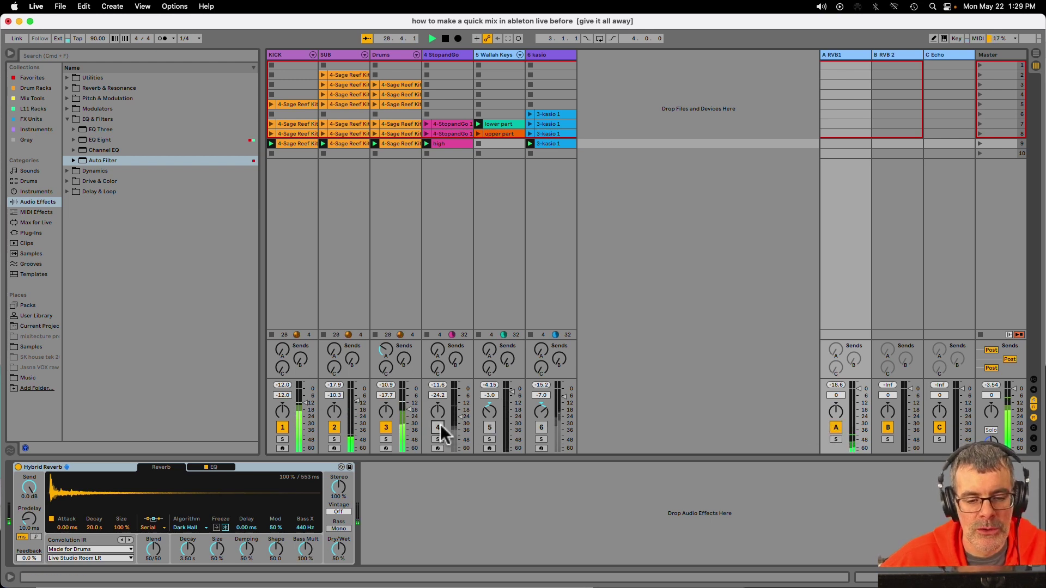
left_click(487, 428)
left_click(541, 428)
left_click(386, 428)
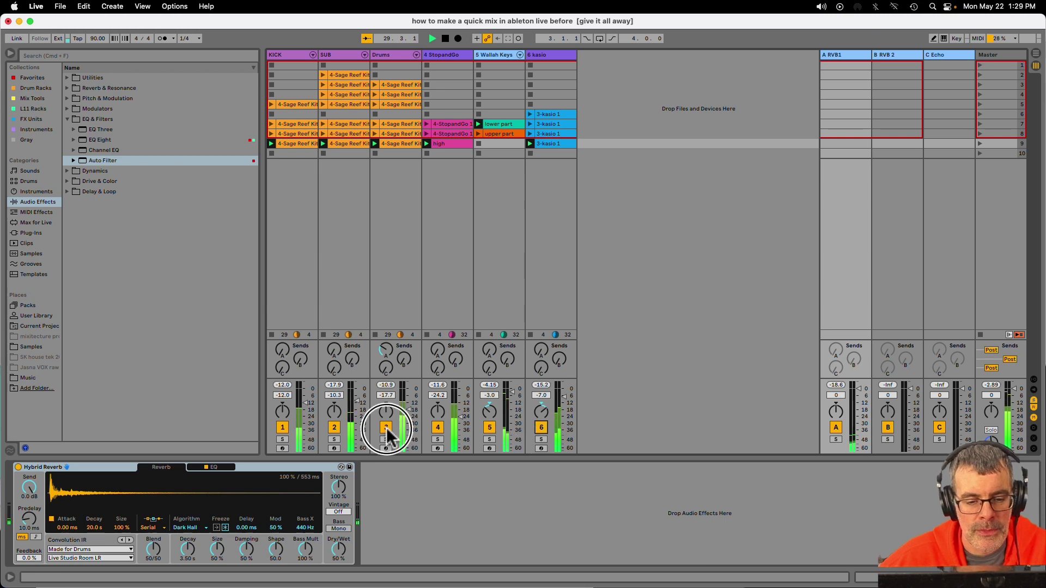
Step: Mute SUB and KICK, then feed kasio and StopandGo into B RVB 2, with StopandGo at about -33 dB
left_click(335, 427)
left_click(283, 428)
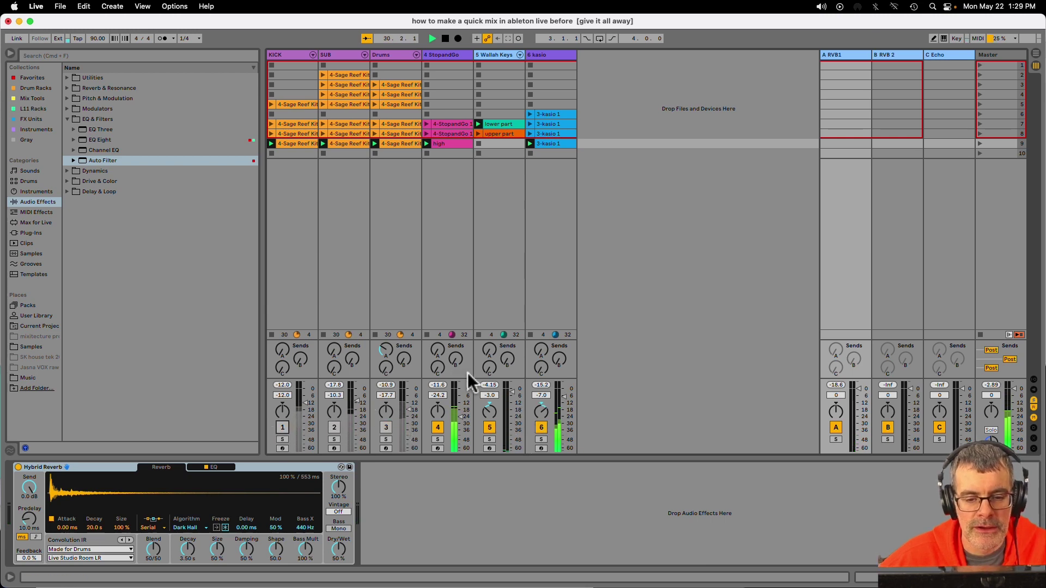
left_click_drag(556, 358, 557, 366)
left_click_drag(888, 385, 893, 378)
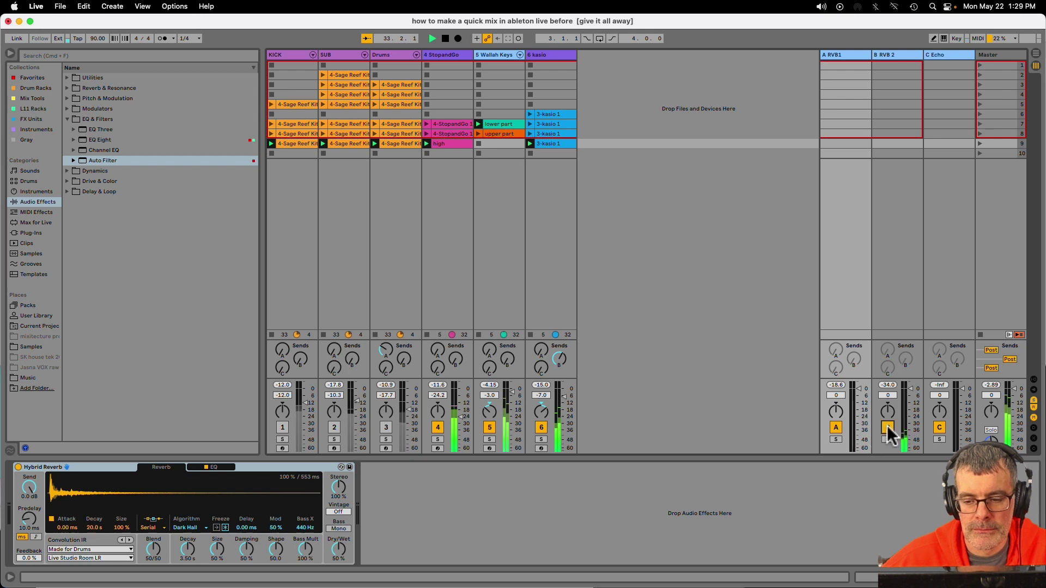
left_click(506, 359)
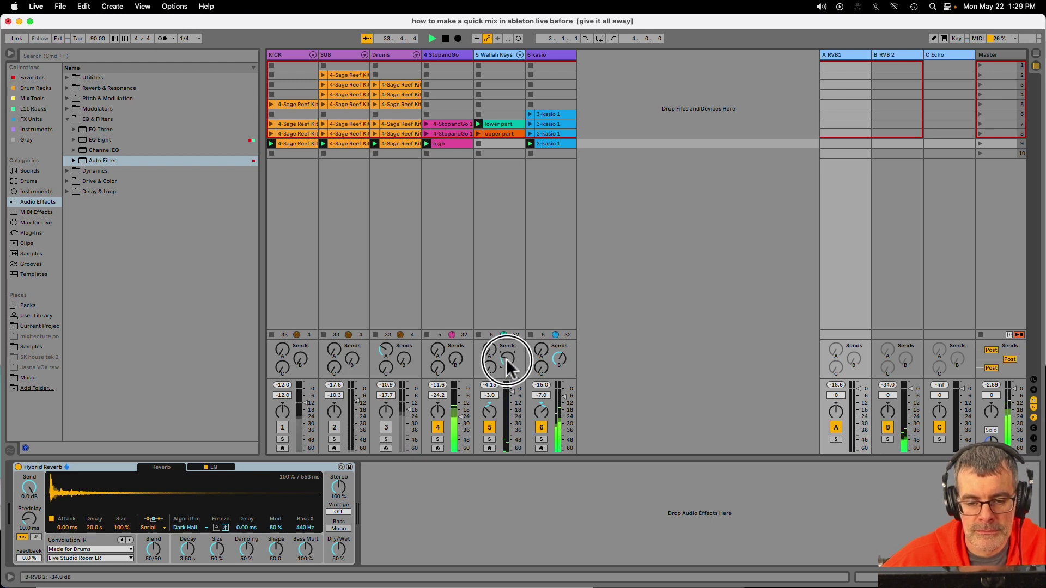
left_click_drag(455, 359, 455, 360)
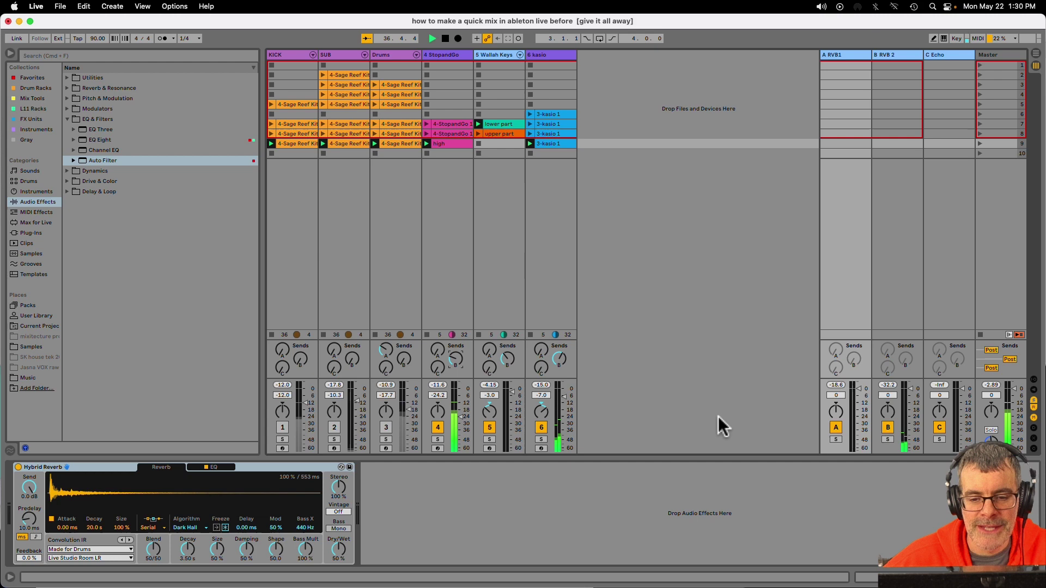
Step: Compare the B reverb return on and off and fine-tune the kasio and StopandGo Send B levels
left_click(887, 428)
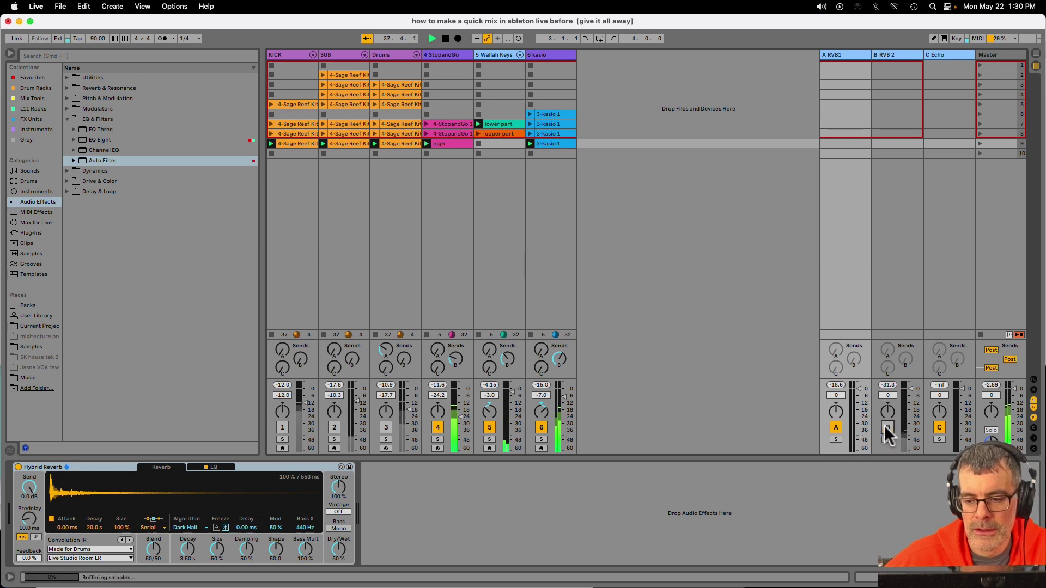
left_click(886, 429)
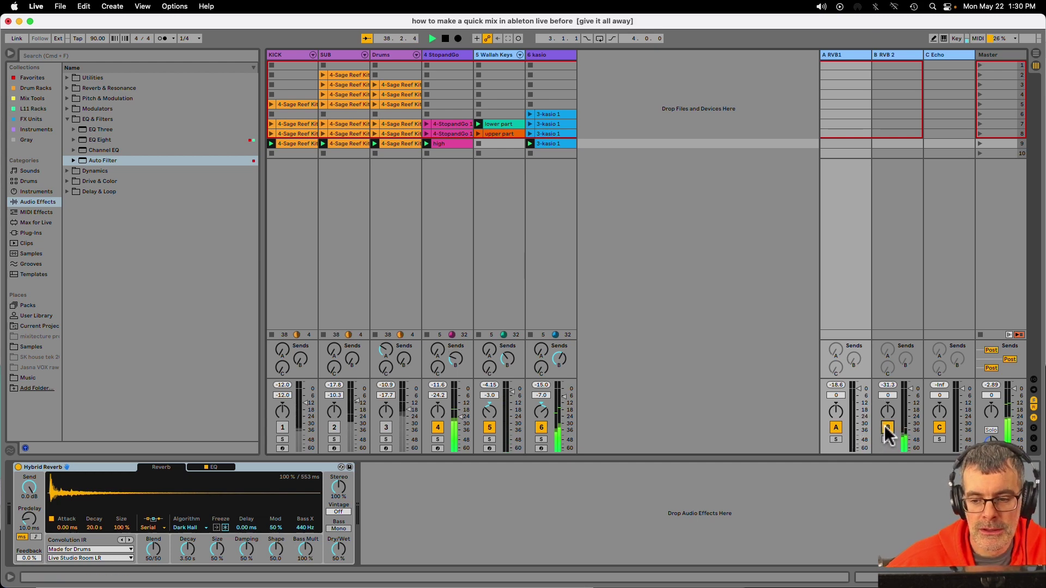
left_click(558, 361)
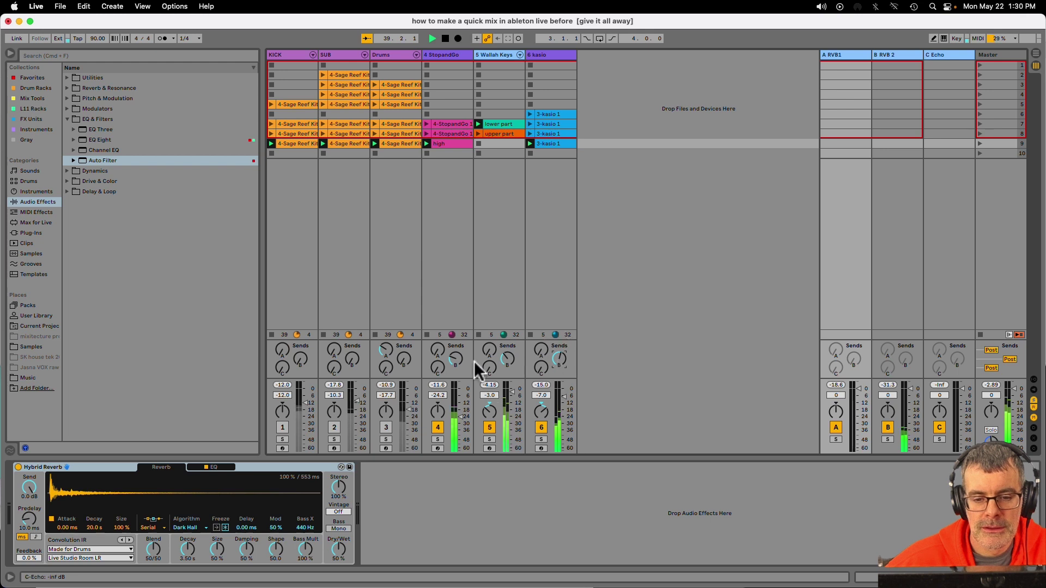
left_click(451, 361)
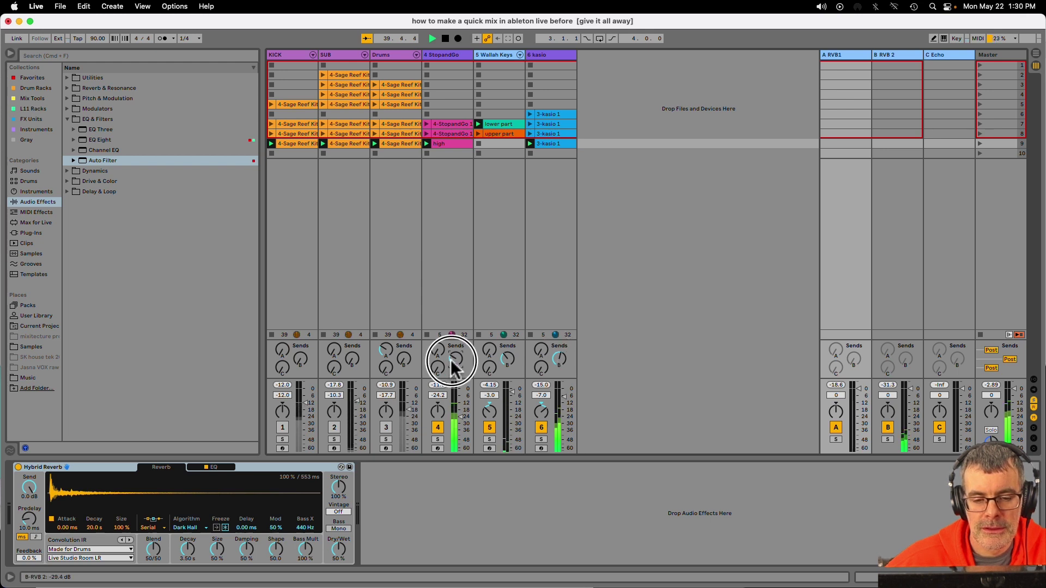
left_click(560, 360)
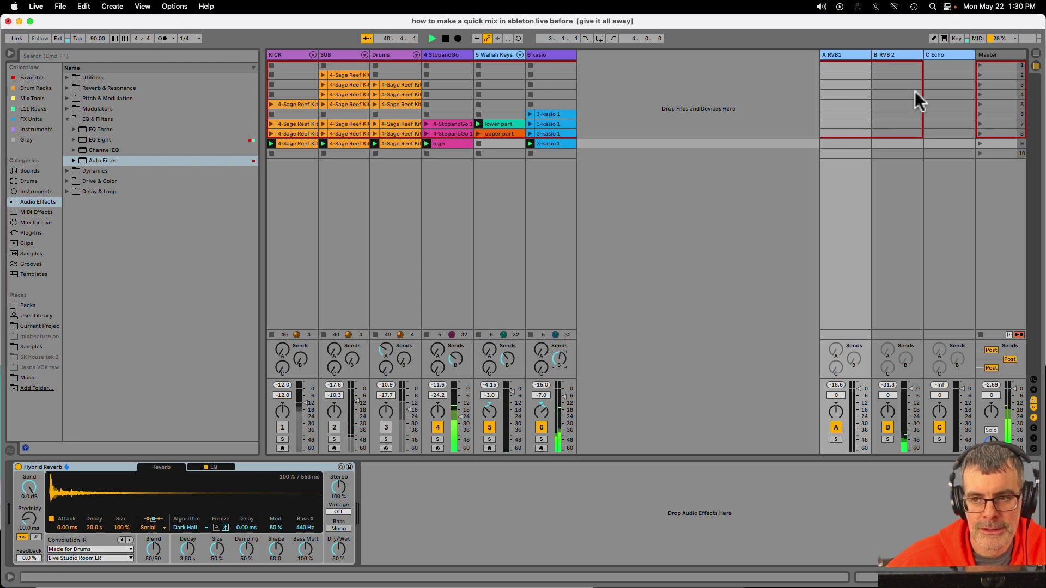
Step: Shorten the B RVB 2 spring reverb decay from 3.50 s to 2.20 s and unmute Drums
left_click(894, 57)
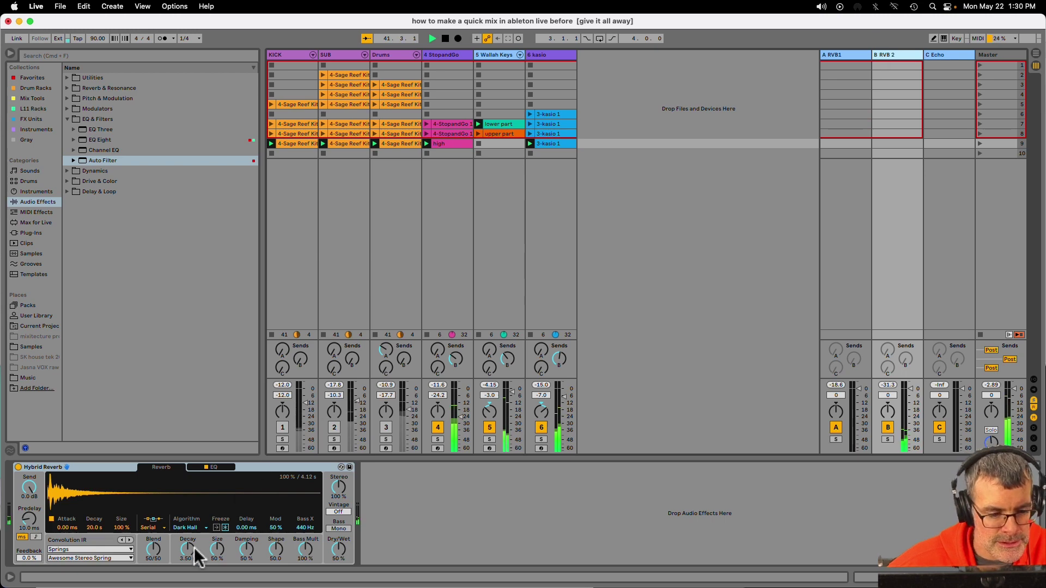
left_click_drag(191, 549, 190, 550)
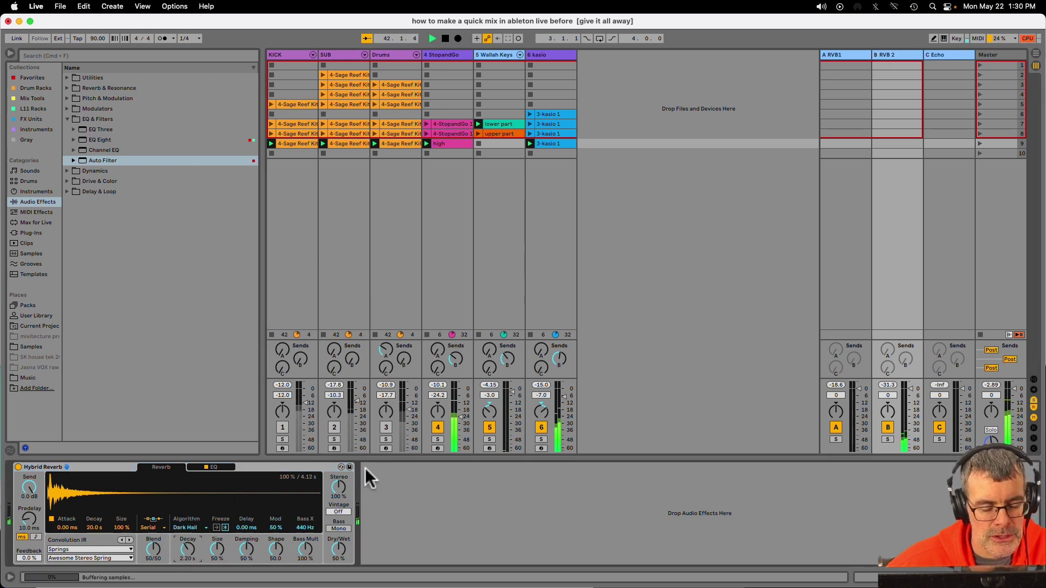
left_click(385, 427)
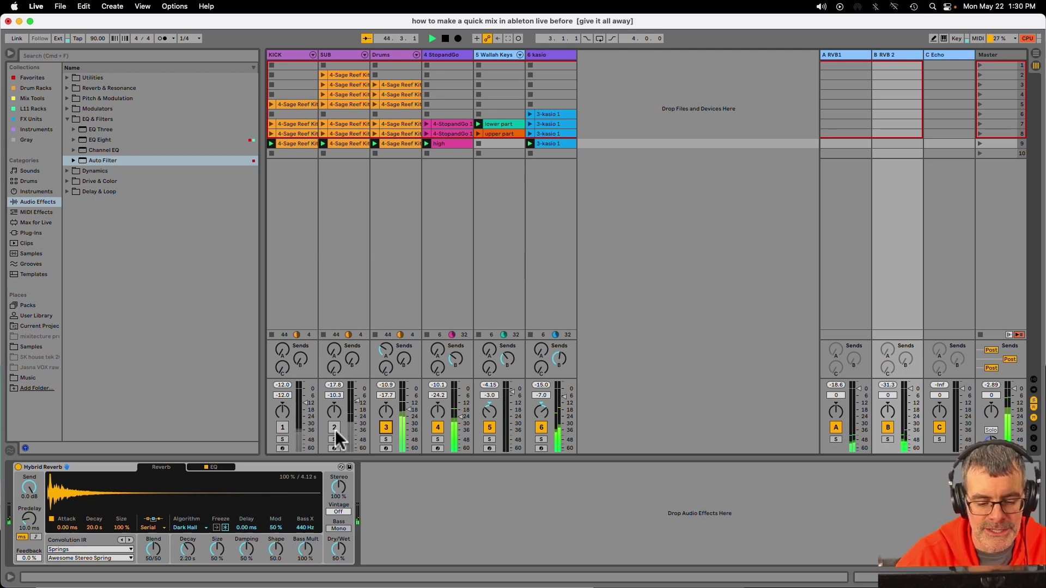
Step: Map the Z key to the on/off switches of returns A, B and C, then toggle them together
key("super+k")
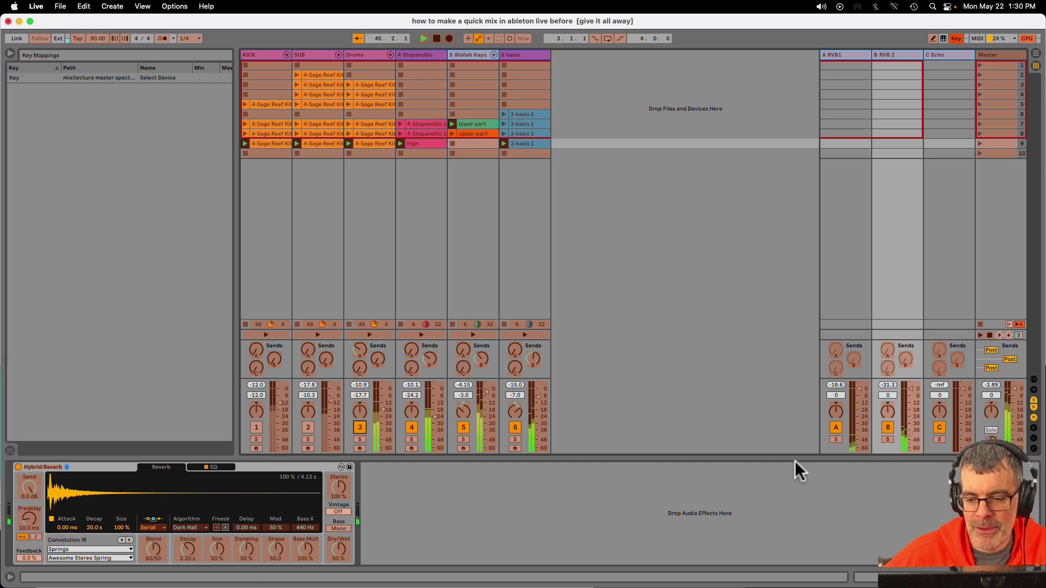
left_click(836, 428)
key("z")
left_click(888, 428)
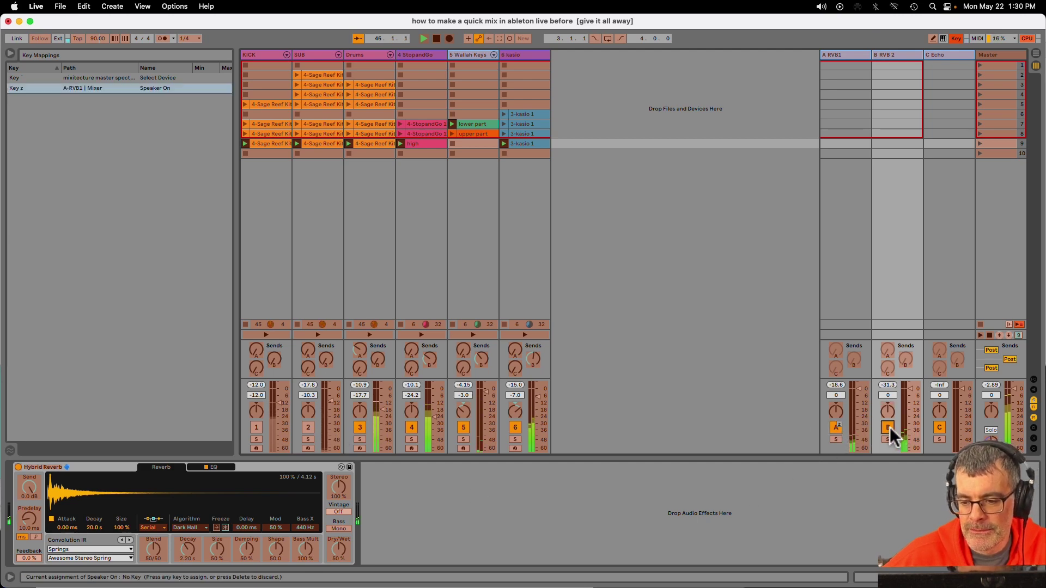
key("z")
left_click(940, 429)
key("z")
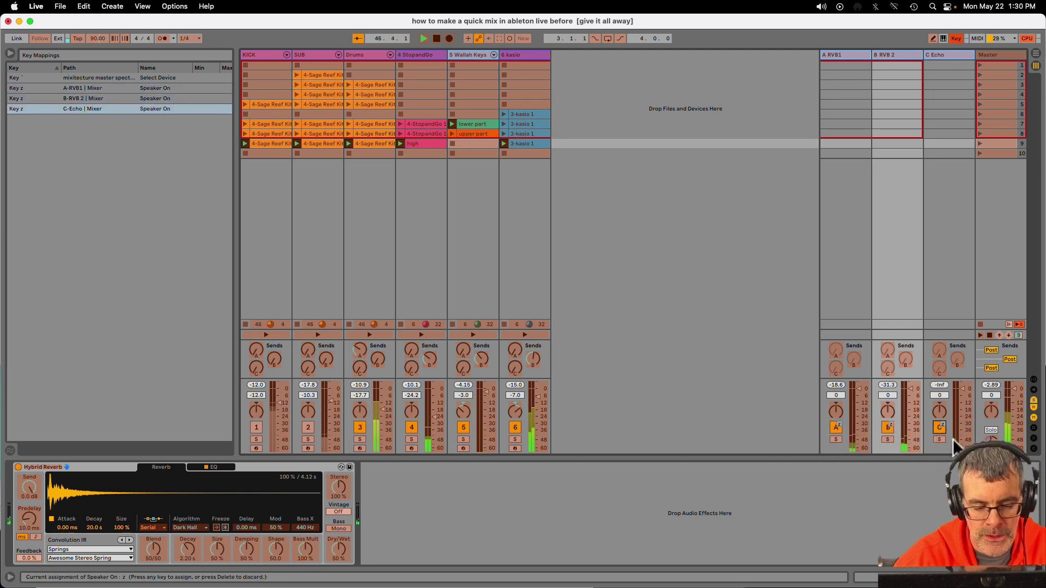
key("super+k")
key("z")
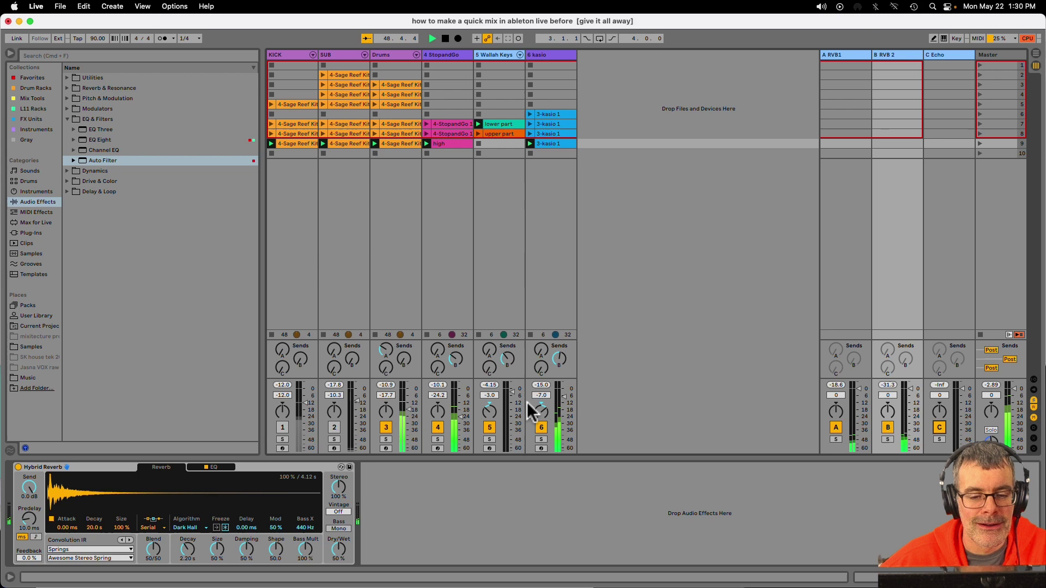
Step: Switch SUB and KICK back on, stop playback, and show the KICK then SUB devices
left_click(334, 427)
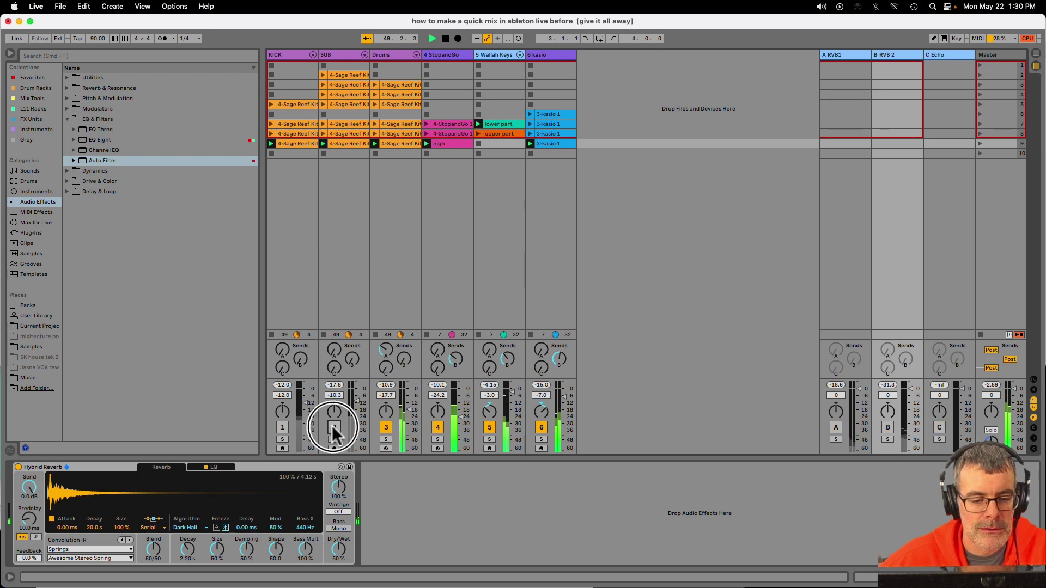
left_click(282, 428)
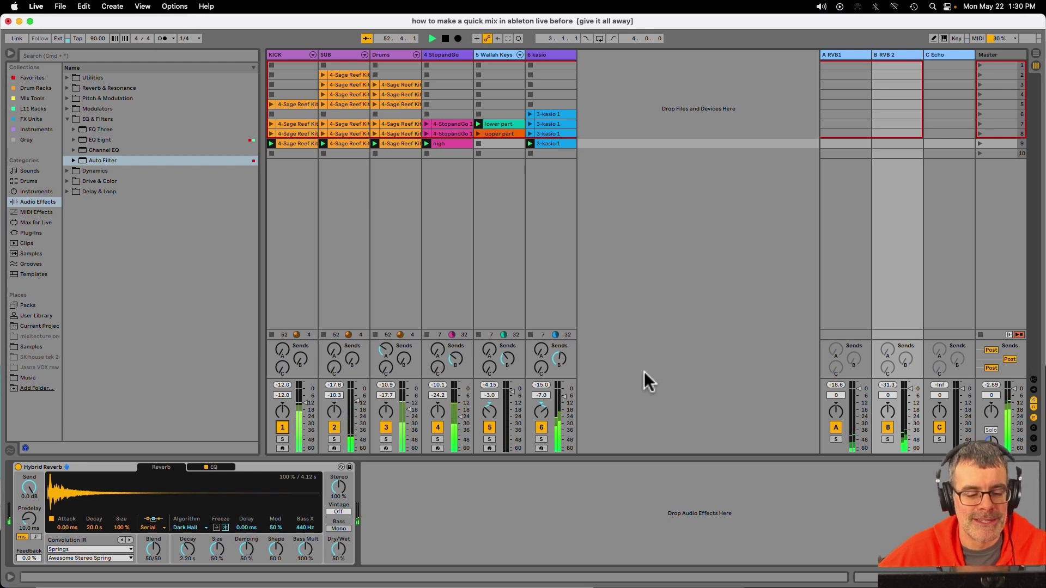
key("space")
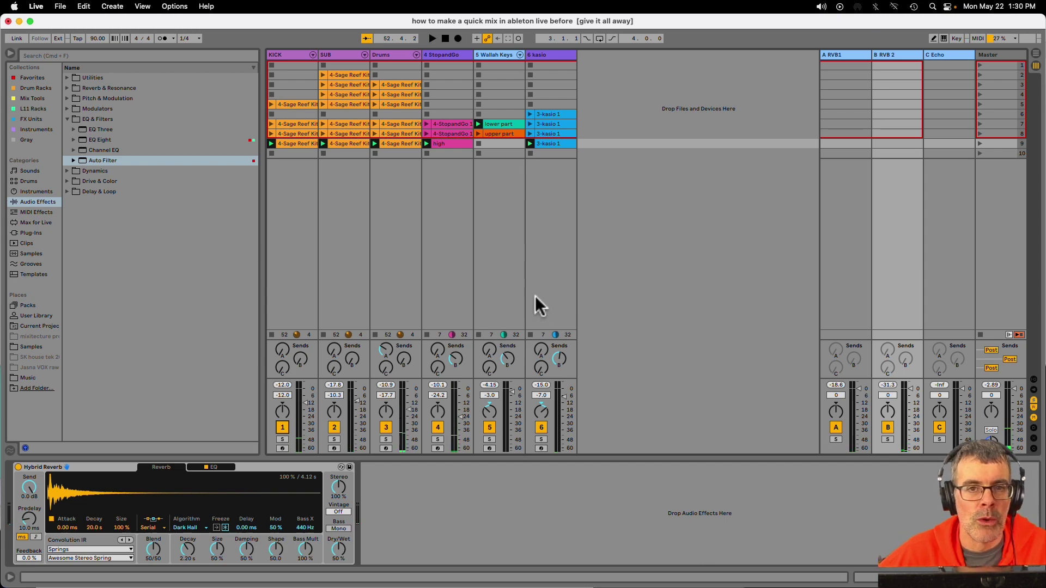
left_click(309, 56)
left_click(335, 54)
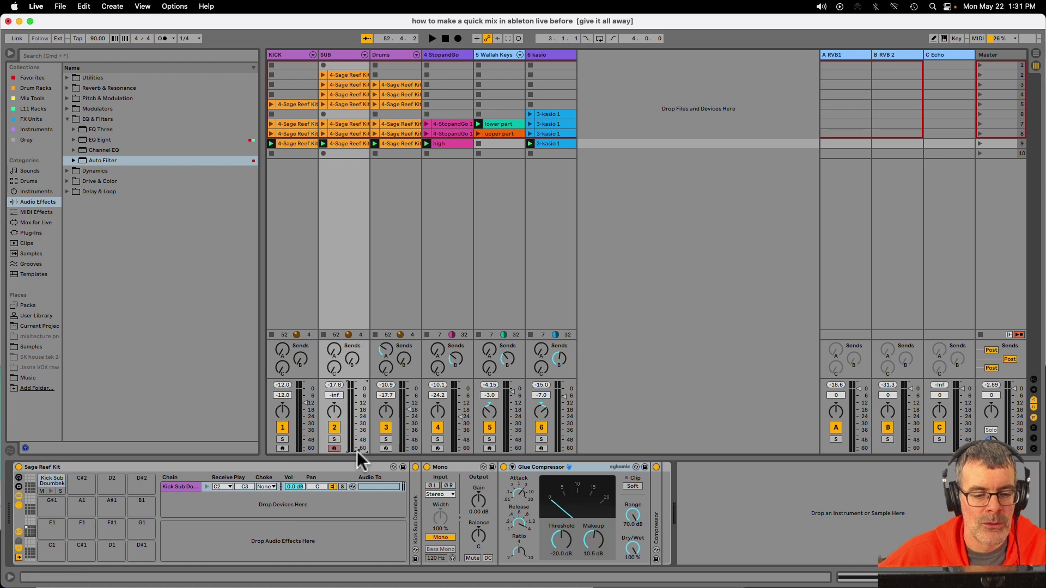
Step: Re-enable SUB and bring its volume from -inf back to -10.3 dB
left_click(355, 421)
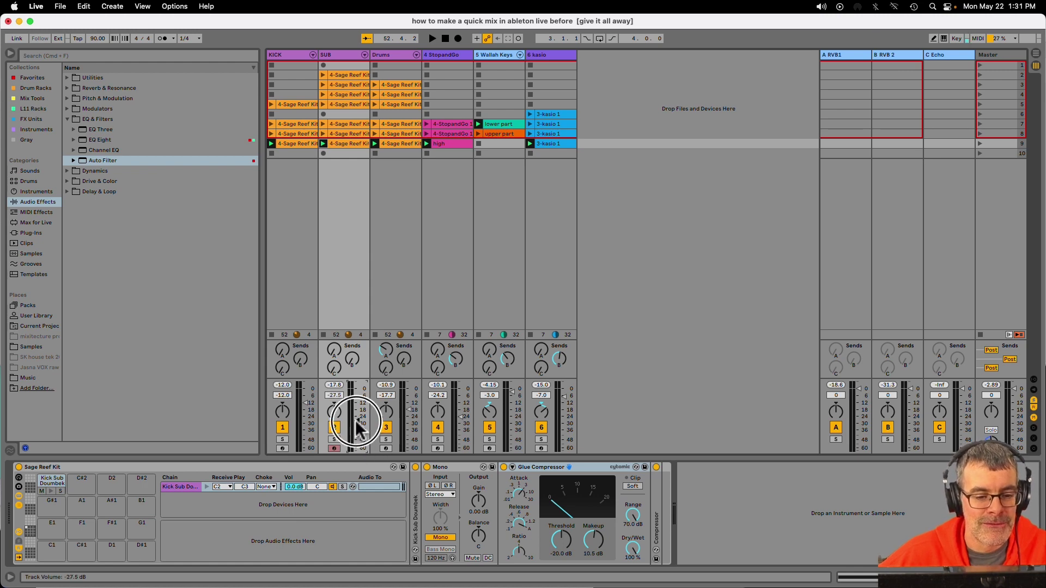
left_click(333, 424)
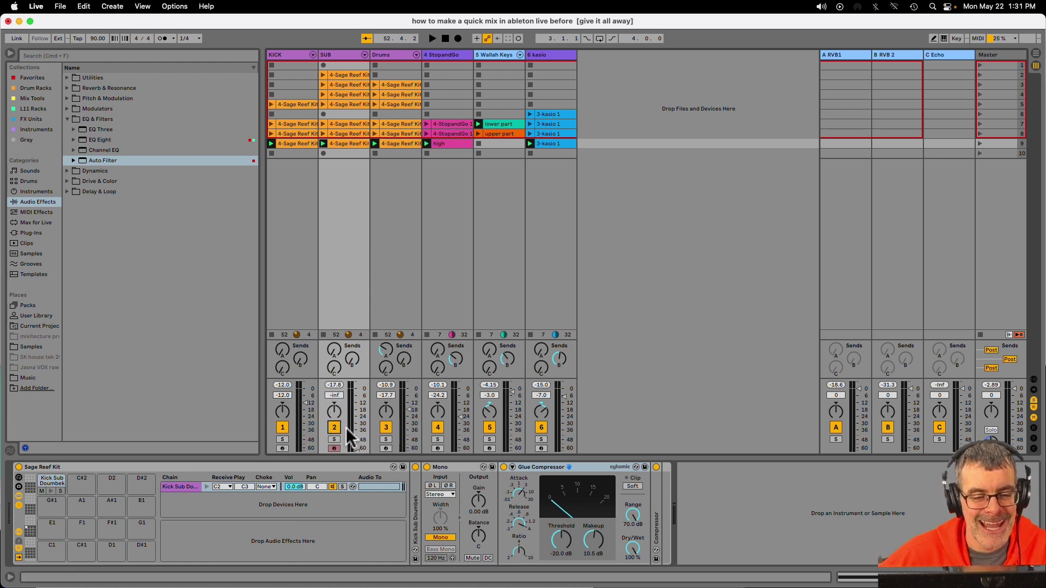
left_click(358, 446)
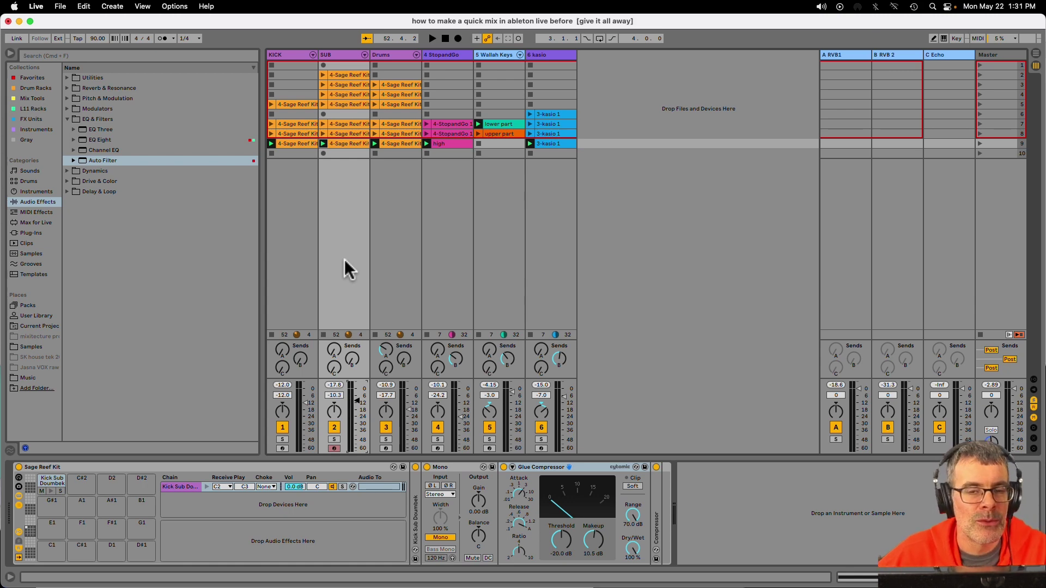
Step: Review the StopandGo, Wallah Keys and kasio devices, check Wallah Keys panning, then start playback
left_click(439, 55)
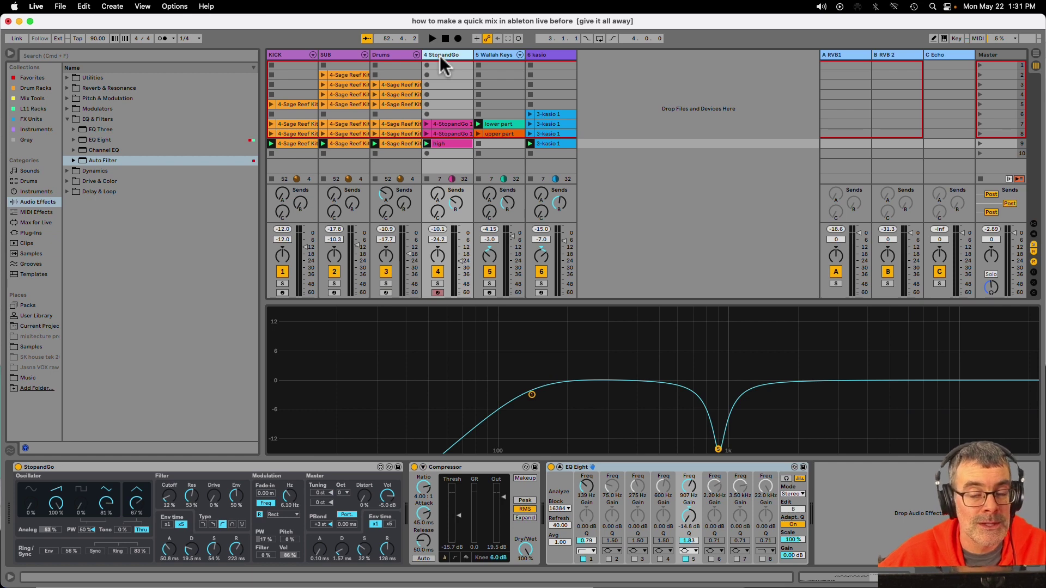
left_click(498, 55)
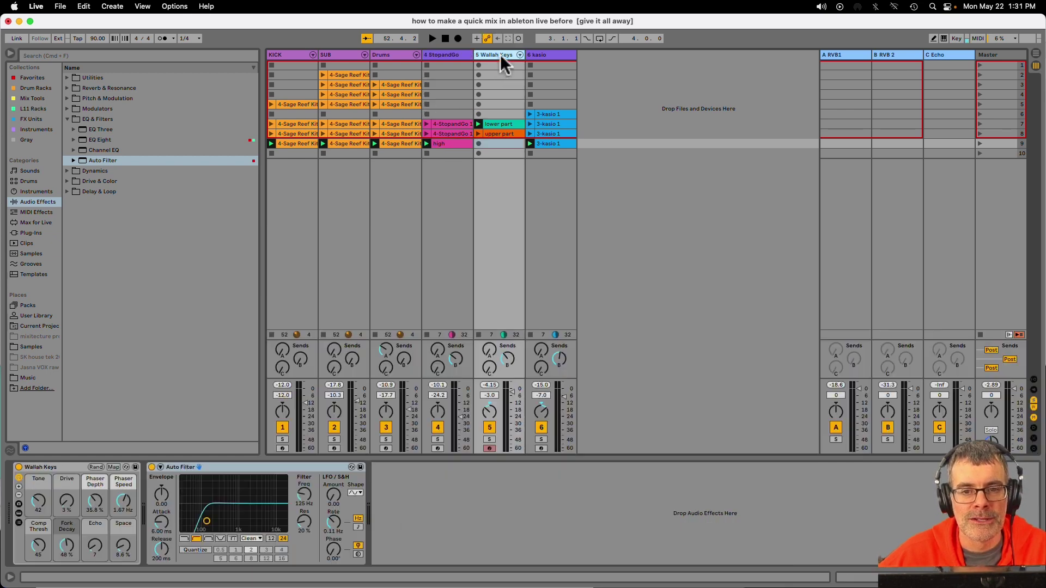
left_click(548, 54)
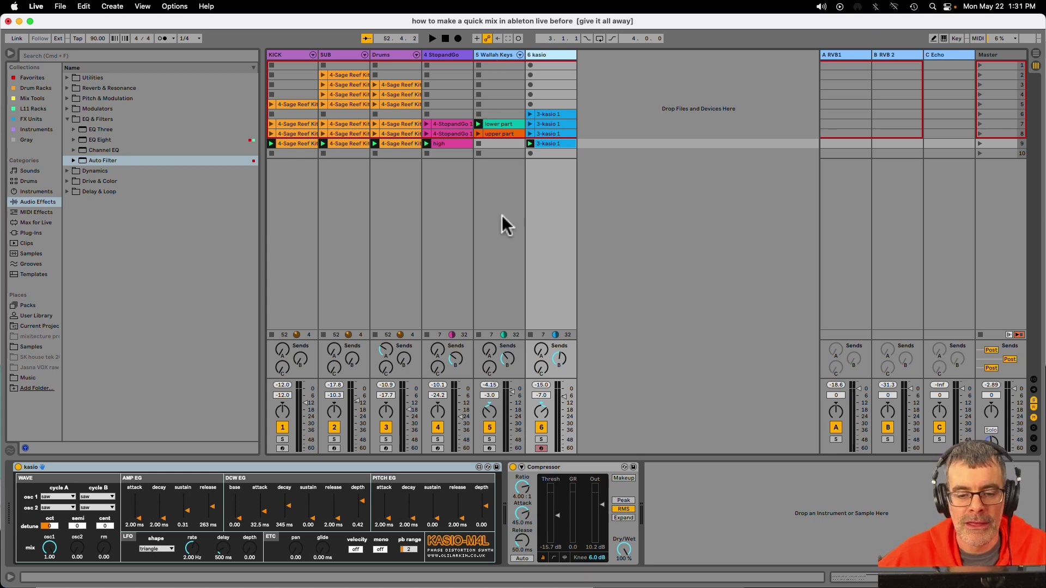
left_click(489, 414)
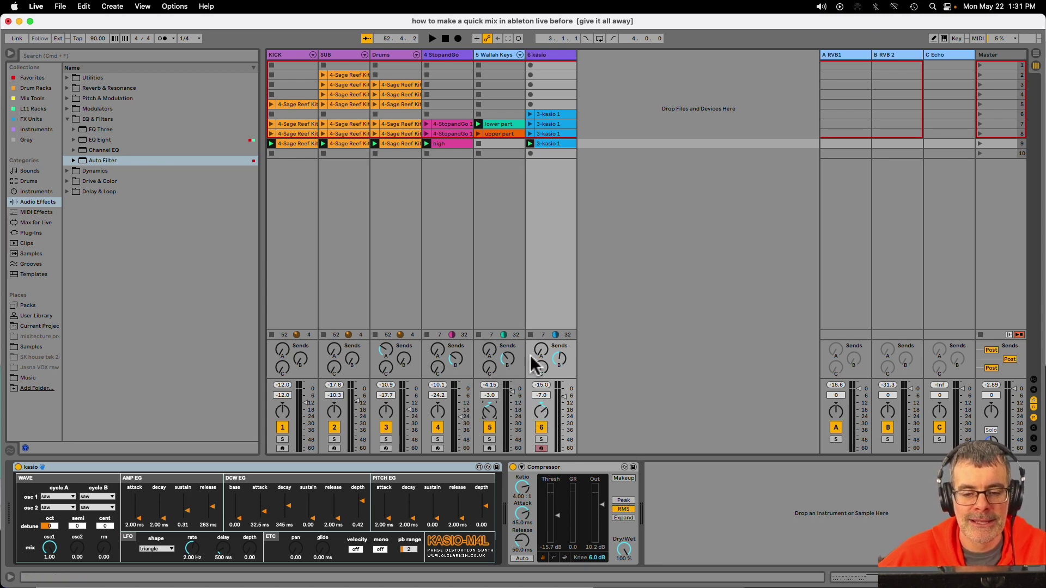
key("space")
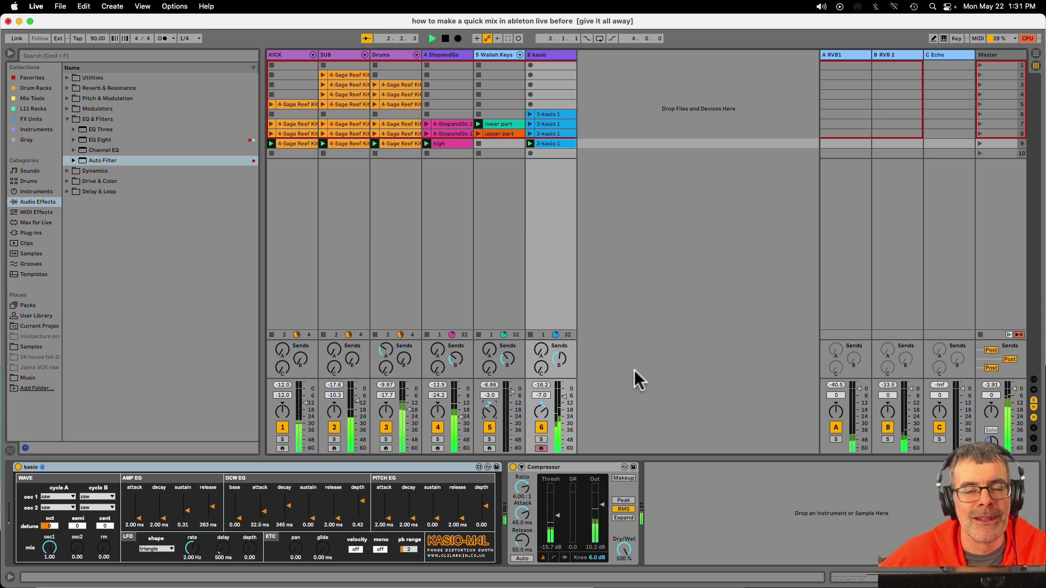
Step: Raise KICK to -9.0 dB and SUB to -8.0 dB, resetting the Master peak meter
left_click(991, 386)
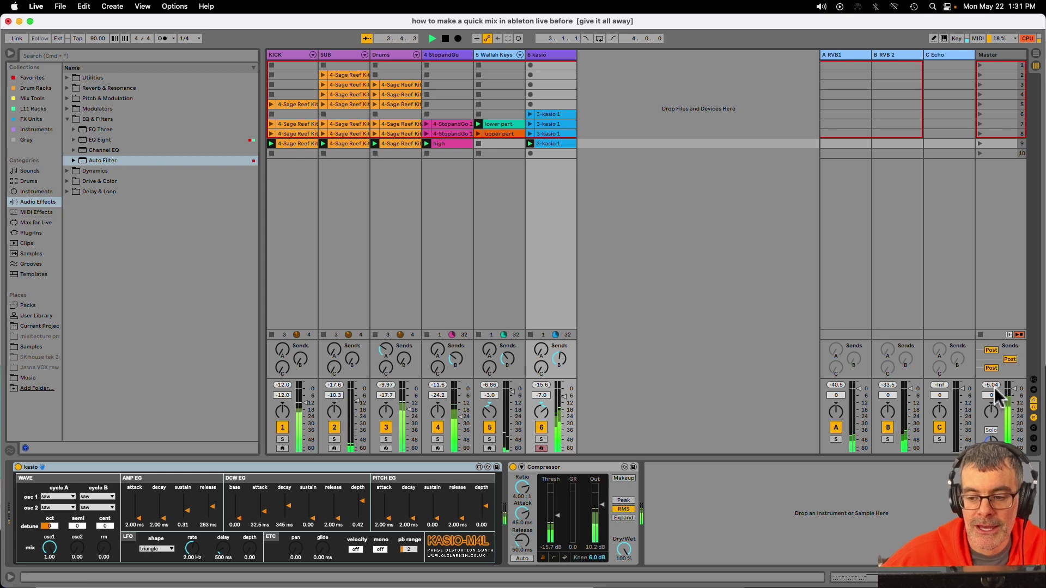
left_click(992, 385)
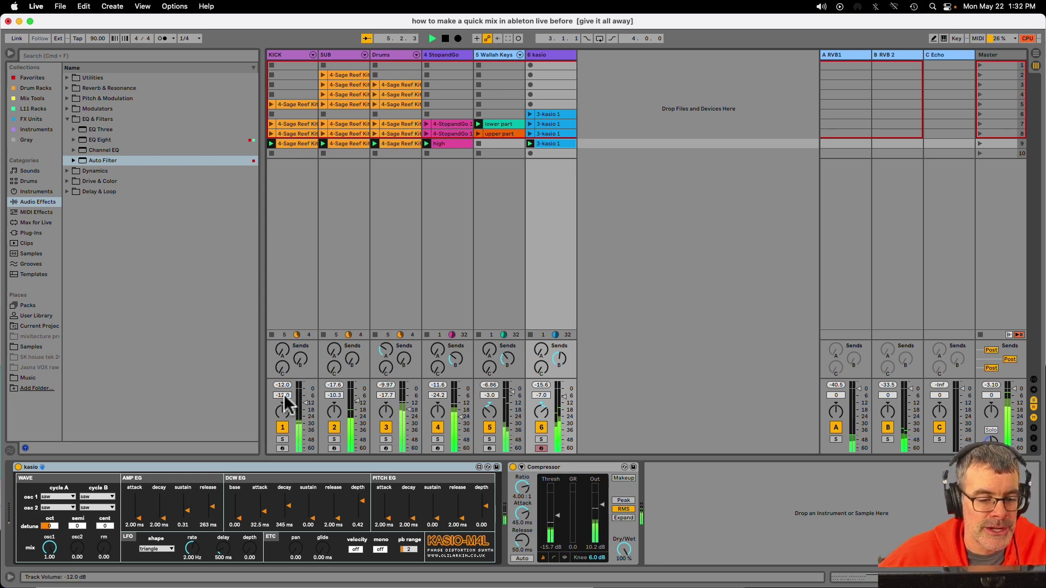
left_click_drag(284, 395, 355, 401)
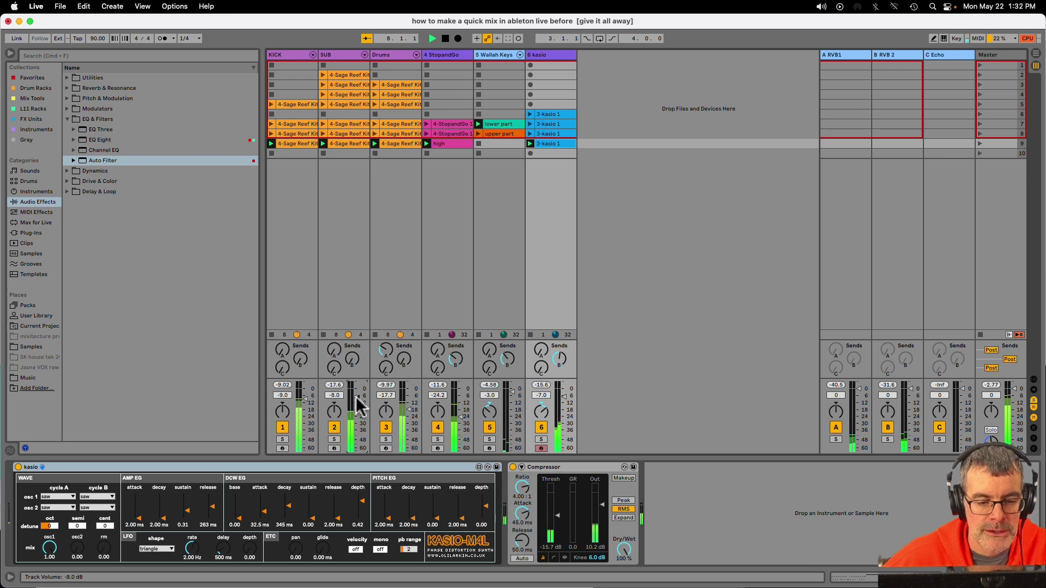
left_click(998, 384)
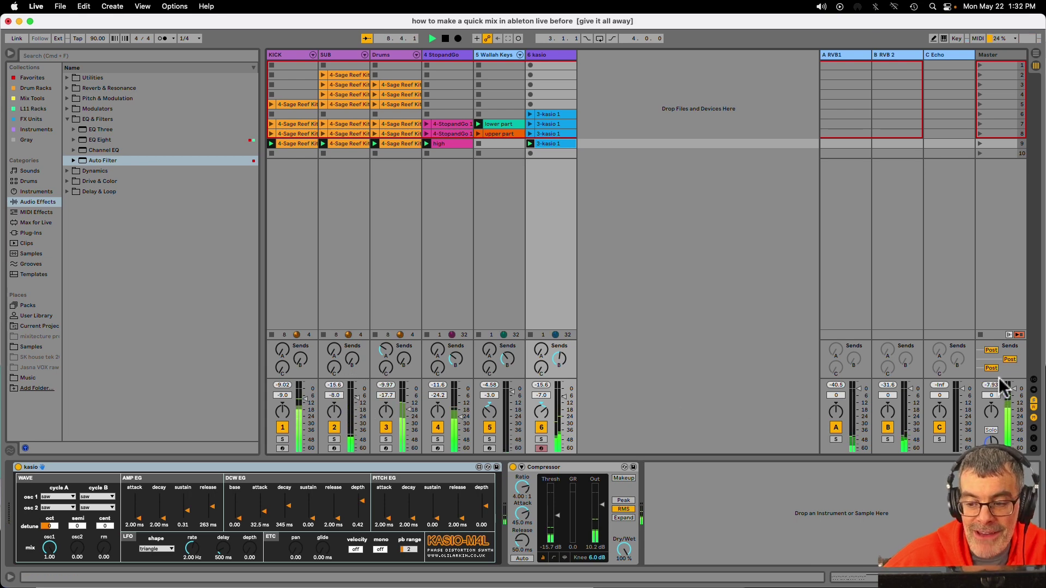
Step: Select the Master track and adjust its Glue Compressor options, including soft clipping
left_click(1002, 55)
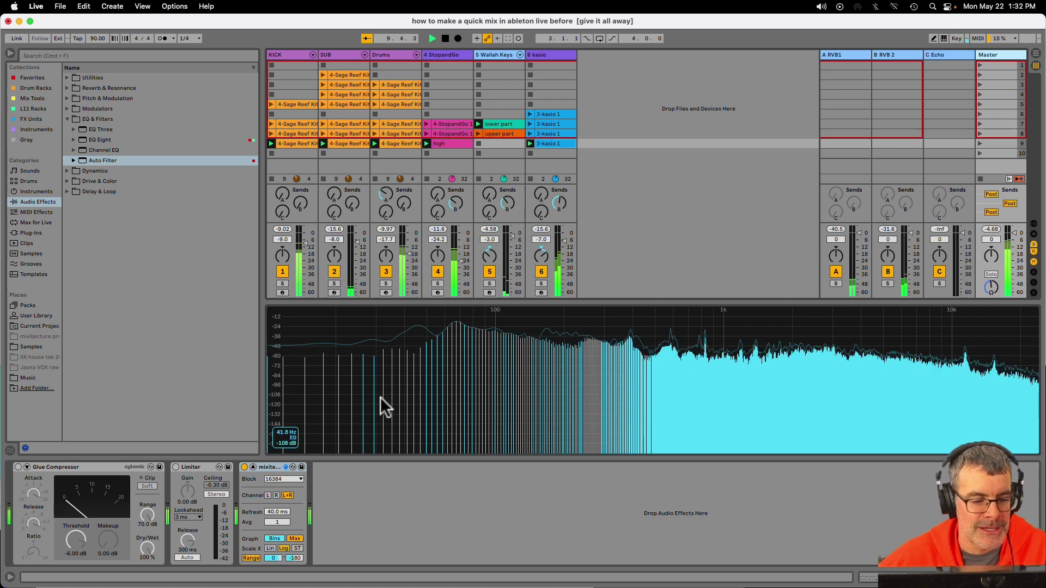
left_click(54, 466)
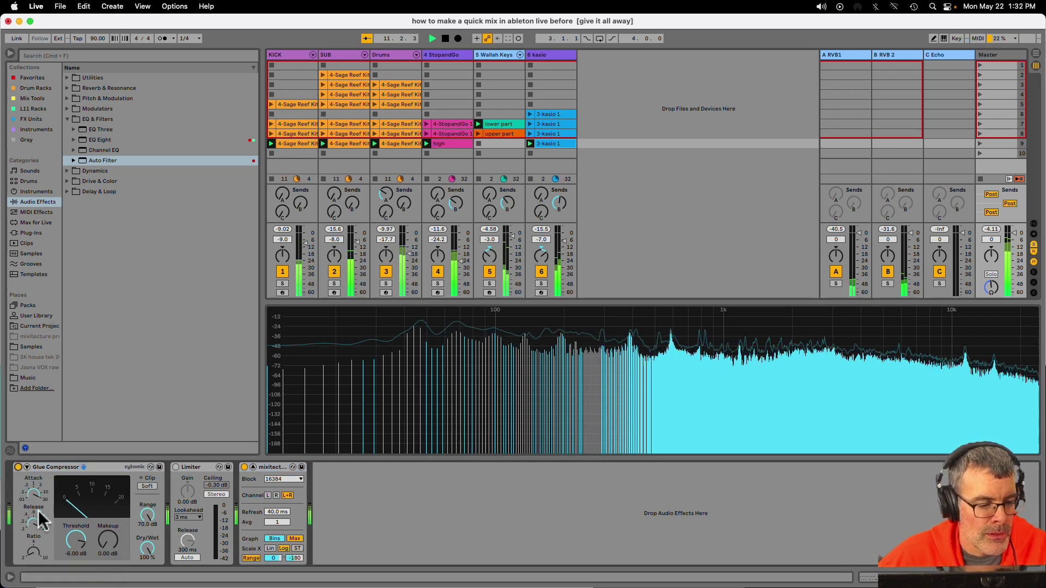
left_click(34, 496)
left_click(34, 525)
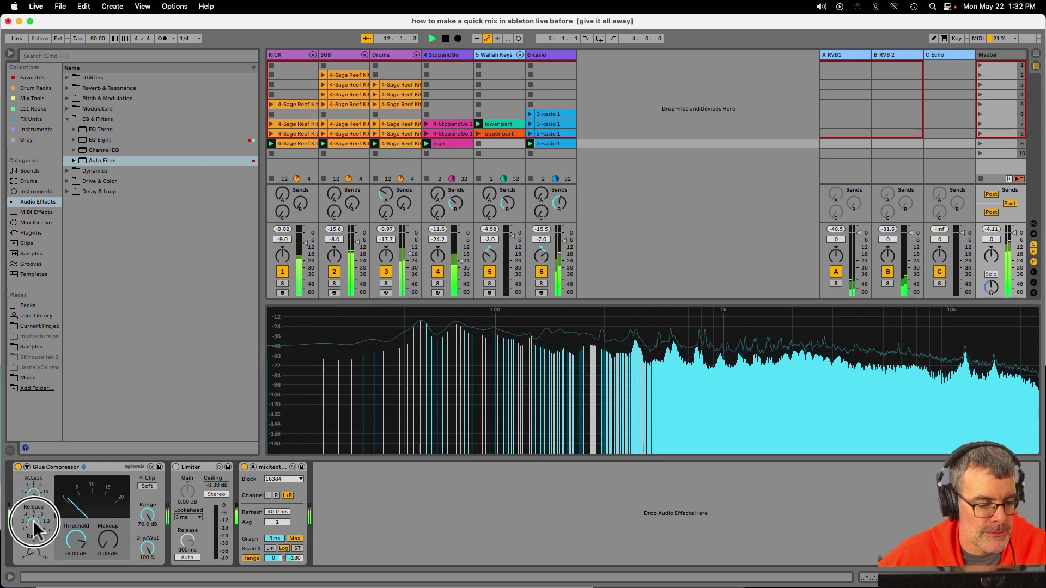
left_click(34, 552)
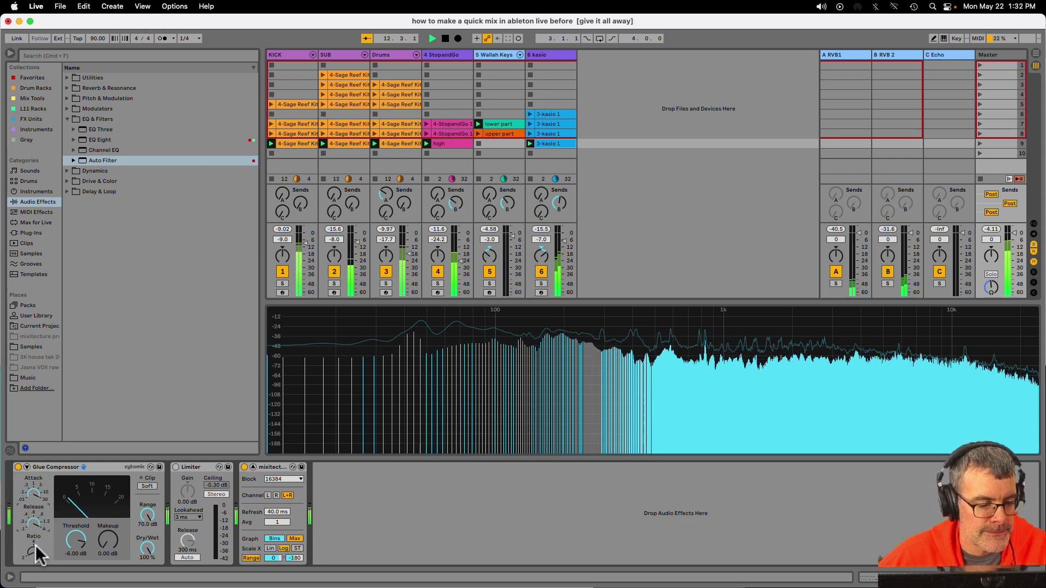
Step: Set Glue Compressor threshold to -14.6 dB and makeup to 8.89 dB, and enable the Limiter
left_click(77, 542)
left_click_drag(77, 542, 103, 546)
left_click(77, 543)
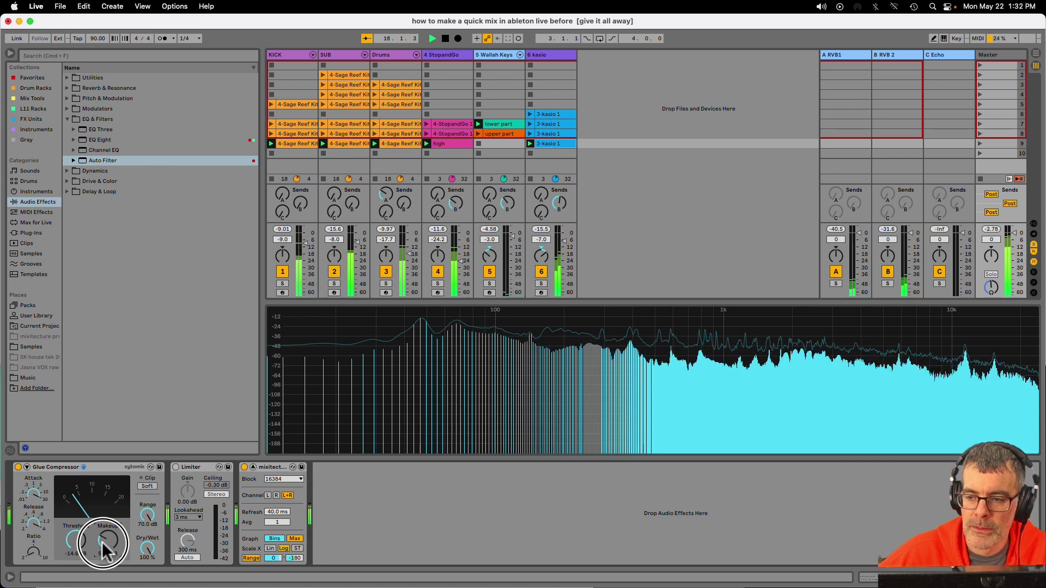
left_click_drag(103, 546, 103, 546)
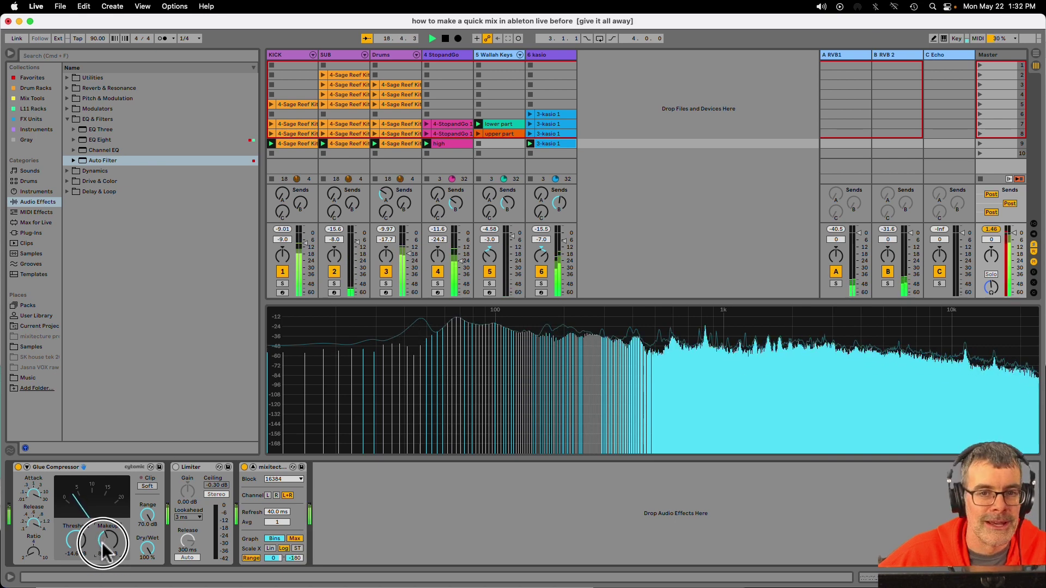
left_click_drag(103, 546, 104, 547)
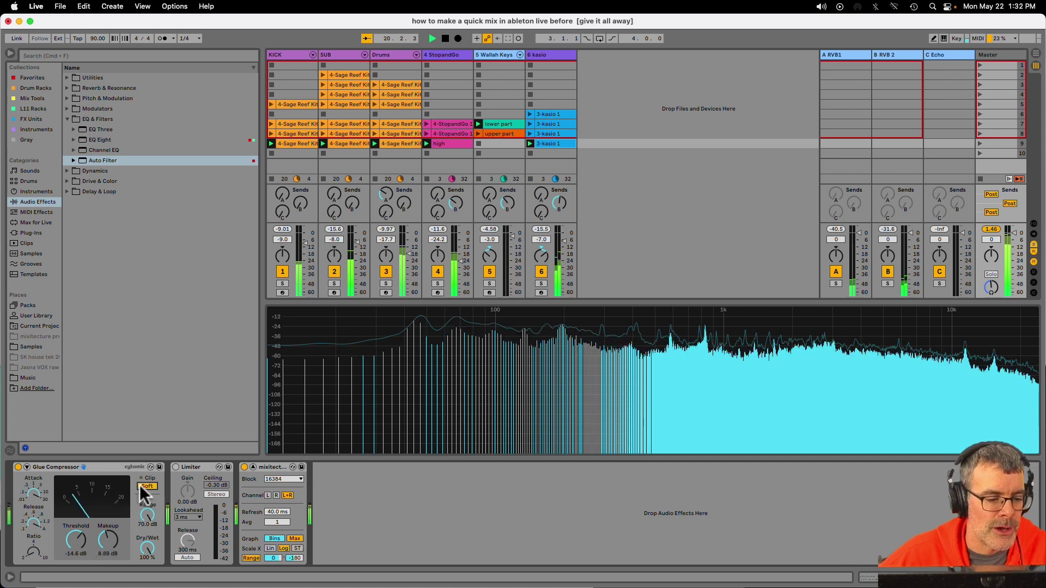
left_click(176, 467)
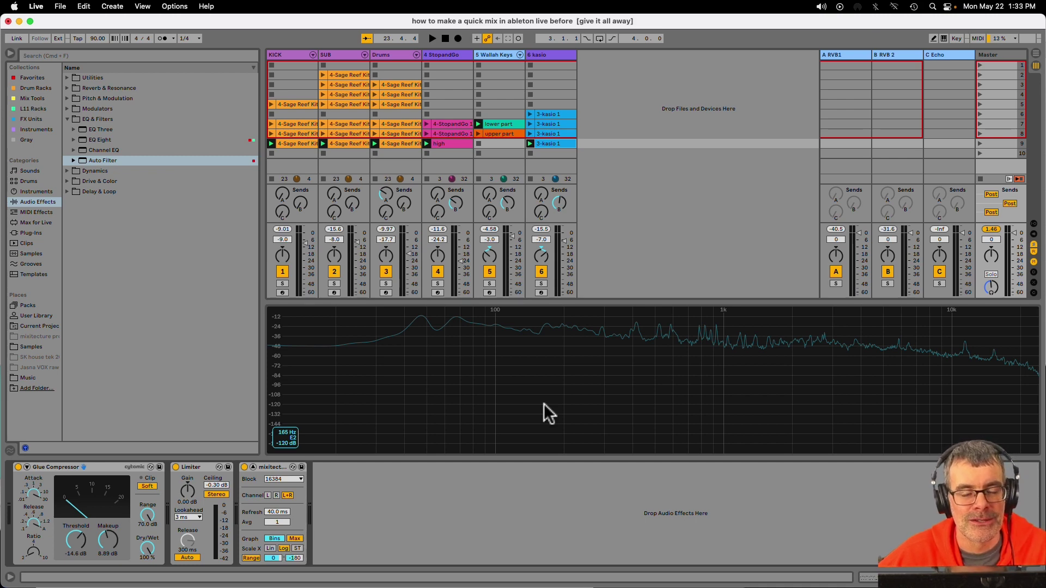
Step: Play the mix from the start and switch over to Ecamm Live
key("space")
key("super+Tab")
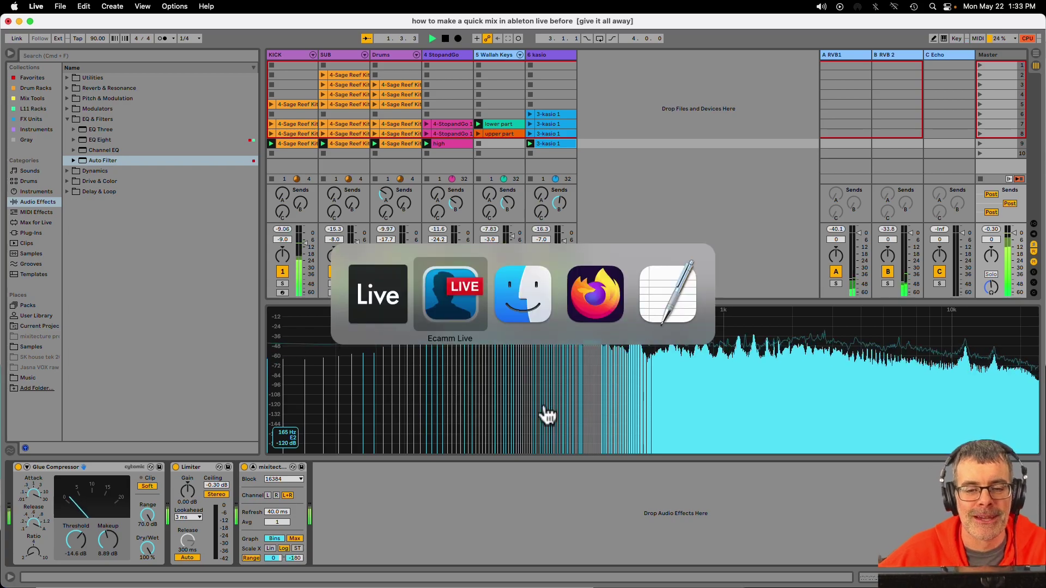